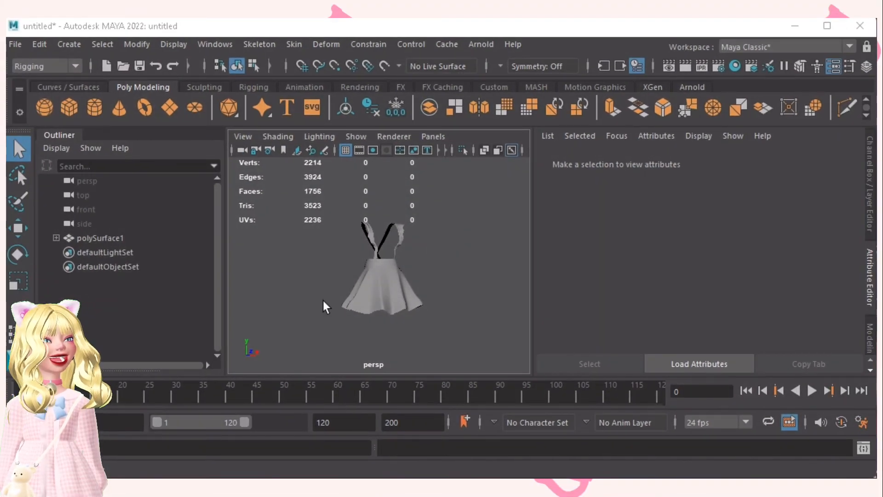
{"action": "left_click_drag", "start_coordinate": [412, 287], "coordinate": [380, 279], "text": "alt"}
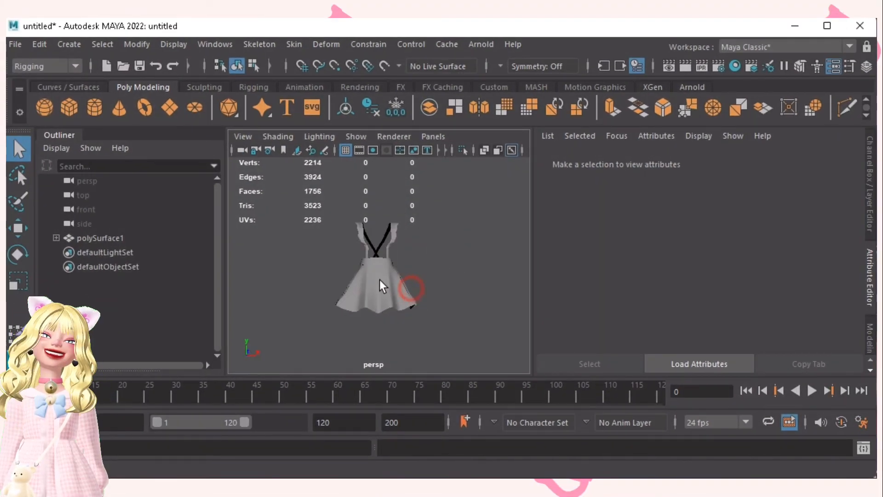
{"action": "right_click_drag", "start_coordinate": [363, 275], "coordinate": [420, 278], "text": "alt"}
{"action": "left_click_drag", "start_coordinate": [422, 275], "coordinate": [443, 276], "text": "alt"}
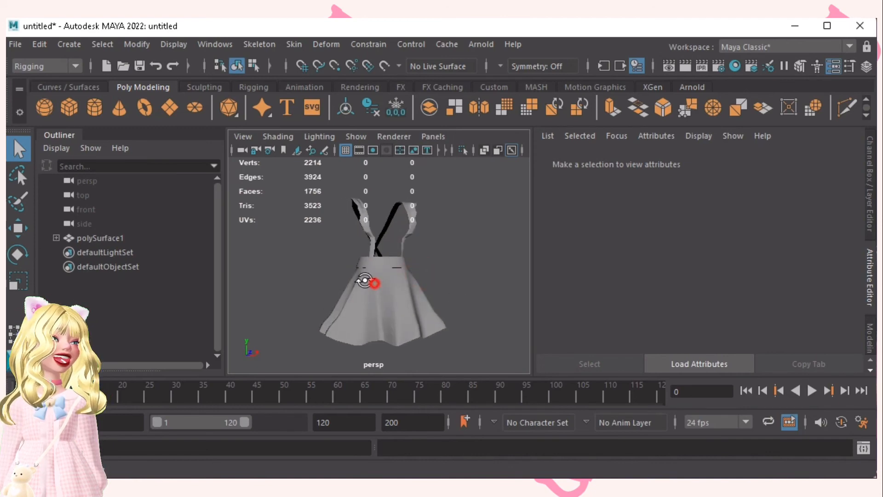
{"action": "left_click_drag", "start_coordinate": [364, 276], "coordinate": [340, 323], "text": "alt"}
{"action": "mouse_move", "coordinate": [408, 319]}
{"action": "left_mouse_down", "text": "alt"}
{"action": "mouse_move", "coordinate": [357, 310]}
{"action": "mouse_move", "coordinate": [374, 330]}
{"action": "mouse_move", "coordinate": [449, 309]}
{"action": "mouse_move", "coordinate": [399, 295]}
{"action": "mouse_move", "coordinate": [416, 294]}
{"action": "mouse_move", "coordinate": [375, 309]}
{"action": "mouse_move", "coordinate": [404, 306]}
{"action": "left_mouse_up", "text": "alt"}
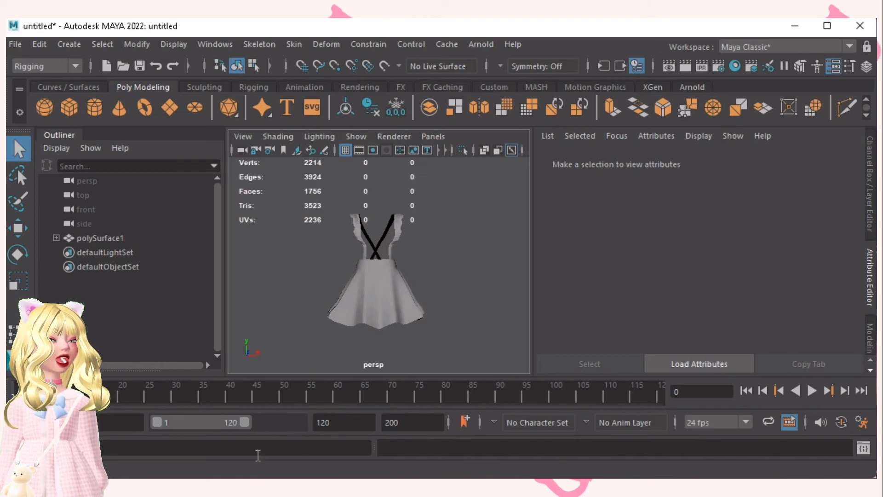
Step: Import the creatorBaseSet_zepeto file from the BODIES 2022 folder into the scene with the dress
{"action": "mouse_move", "coordinate": [209, 474]}
{"action": "left_click", "coordinate": [210, 428]}
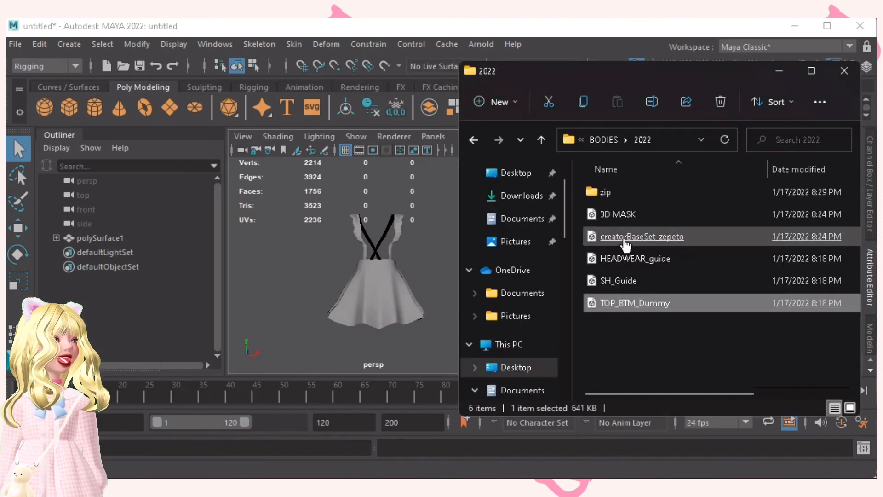
{"action": "left_click_drag", "start_coordinate": [621, 236], "coordinate": [400, 250]}
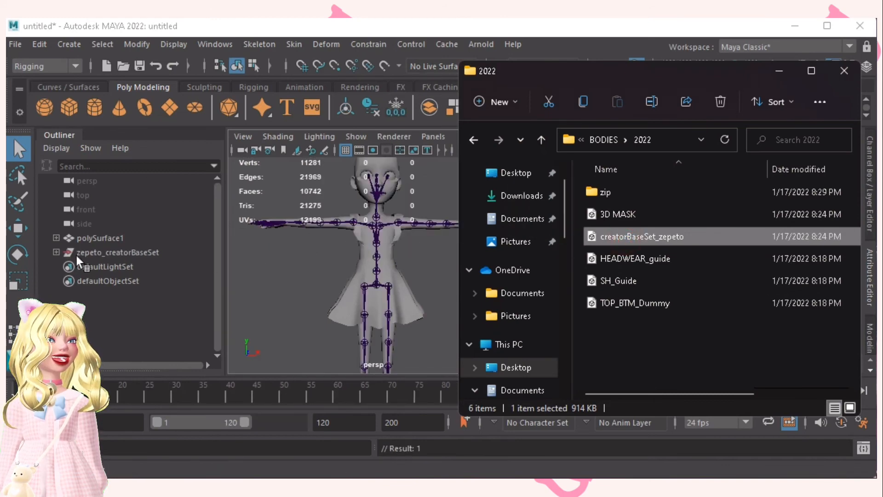
Step: Bind the dress mesh polySurface1 to the hips joint hierarchy of zepeto_creatorBaseSet with Bind Skin
{"action": "left_click", "coordinate": [56, 252]}
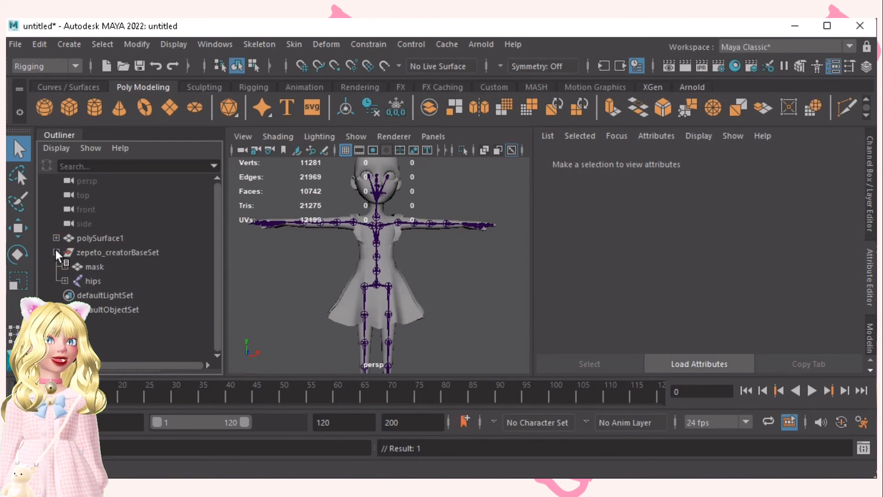
{"action": "left_click", "coordinate": [102, 282]}
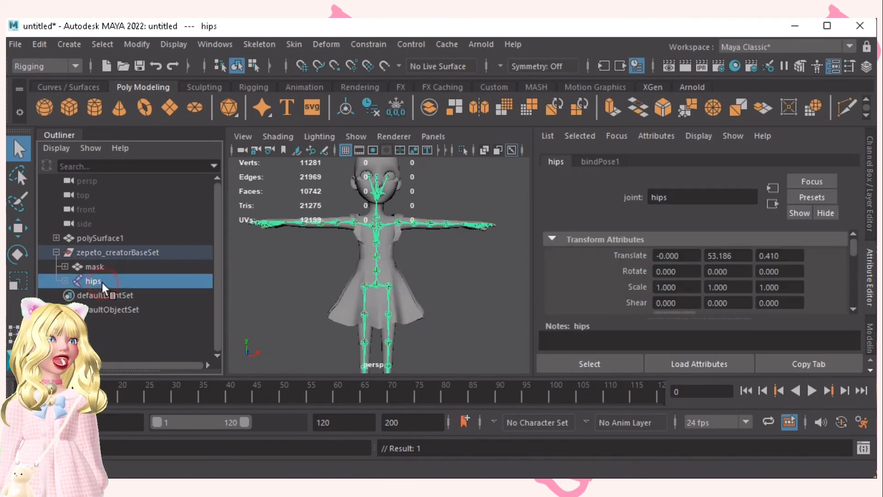
{"action": "left_click", "coordinate": [110, 237], "text": "ctrl"}
{"action": "left_click", "coordinate": [292, 44]}
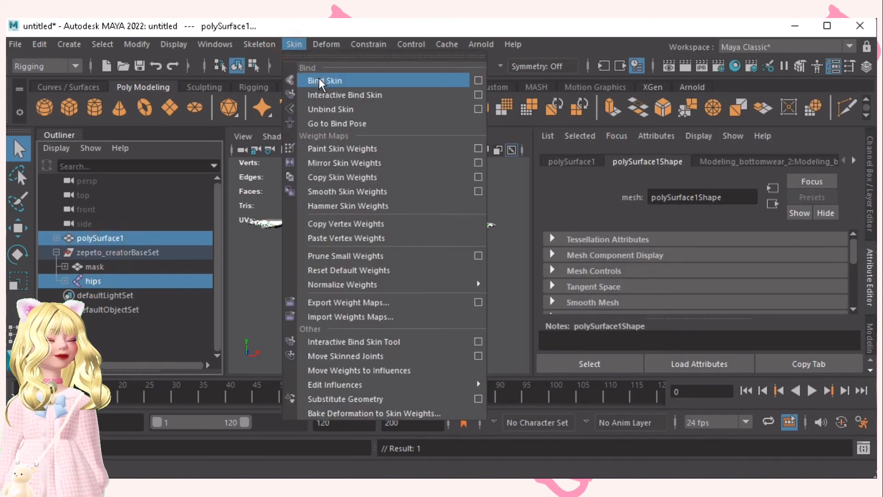
{"action": "left_click", "coordinate": [319, 80]}
Step: Enable Allow multiple bind poses in the Bind Skin options and close the dialog without binding again
{"action": "left_click", "coordinate": [293, 45]}
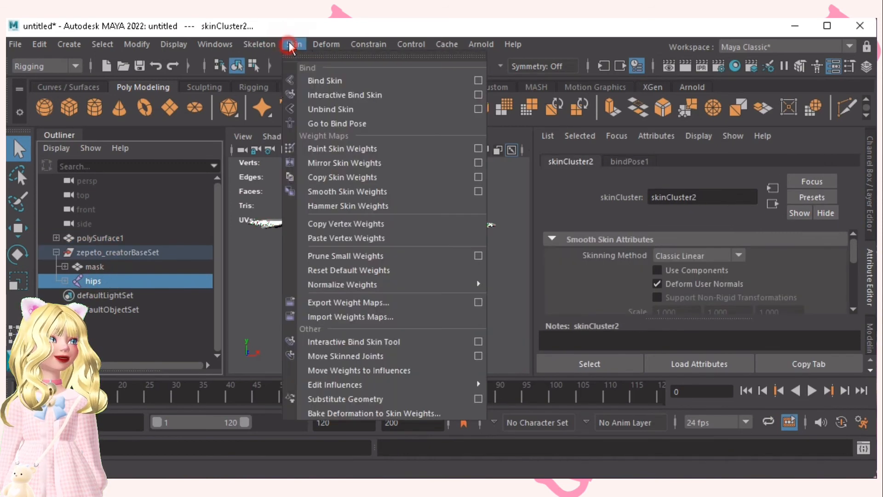
{"action": "left_click", "coordinate": [476, 81]}
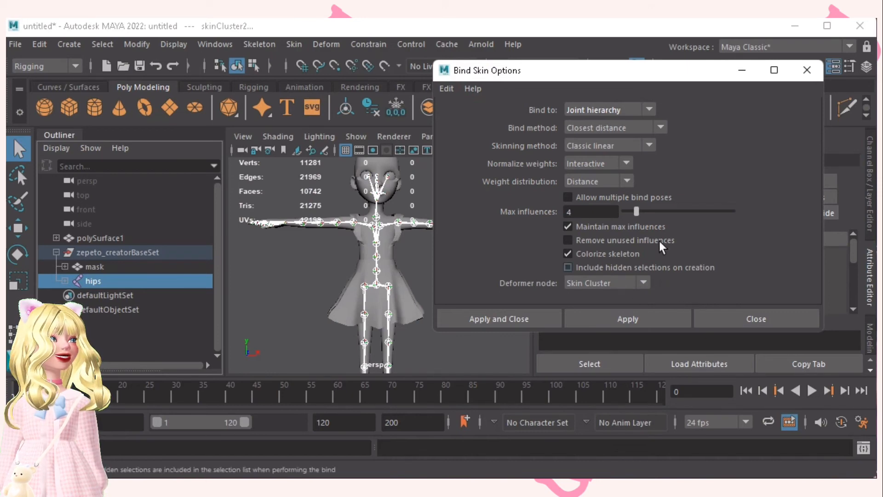
{"action": "left_click", "coordinate": [569, 198]}
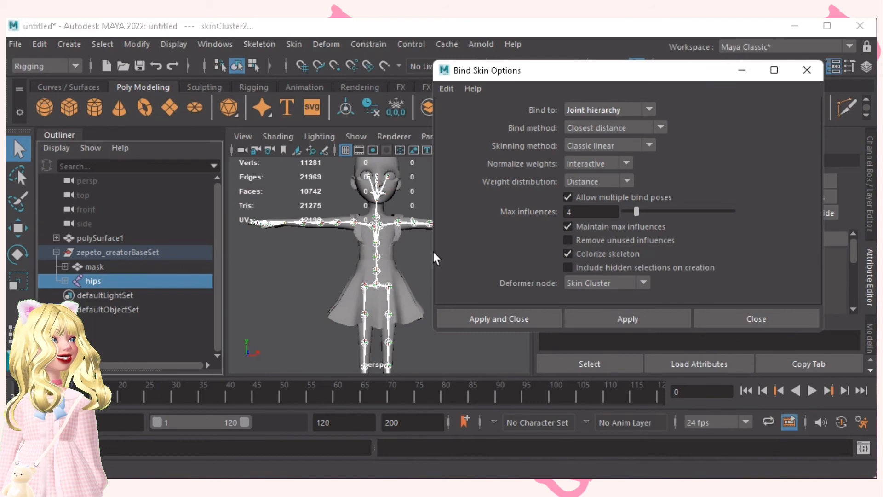
{"action": "left_click", "coordinate": [806, 70]}
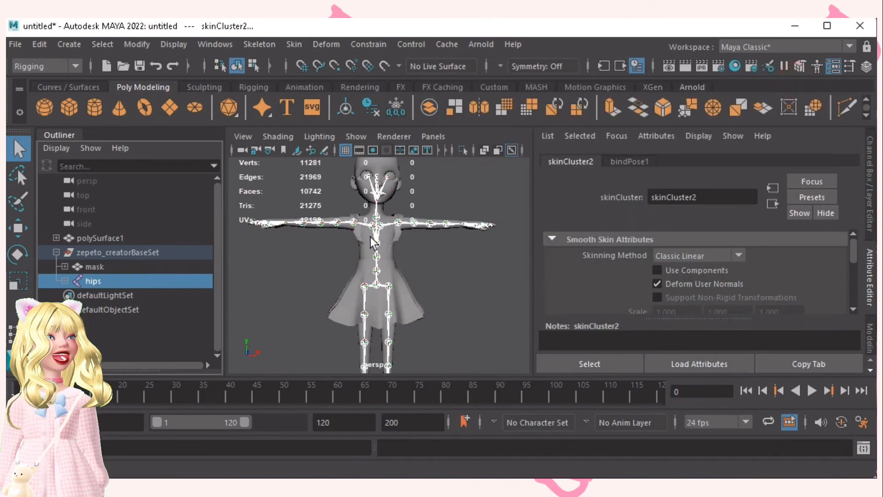
Step: Copy the skin weights from the mask body mesh to polySurface1 and clear the selection
{"action": "left_click", "coordinate": [110, 266]}
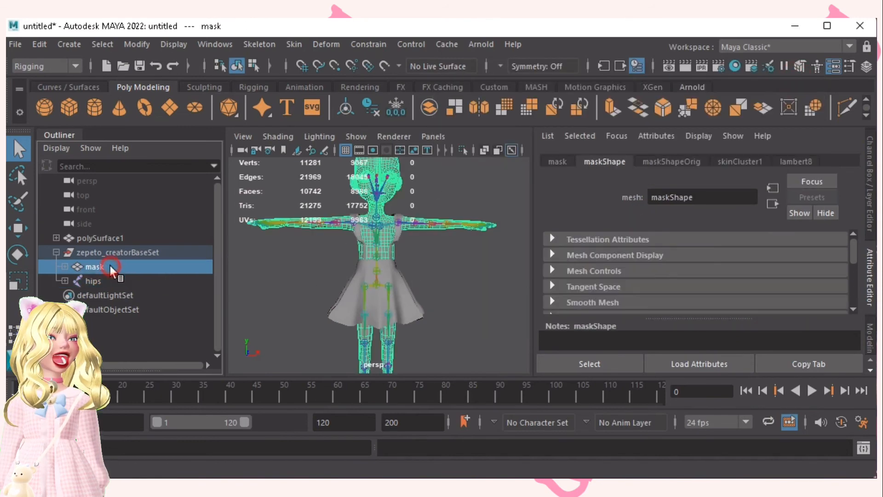
{"action": "left_click", "coordinate": [100, 237], "text": "ctrl"}
{"action": "left_click", "coordinate": [294, 44]}
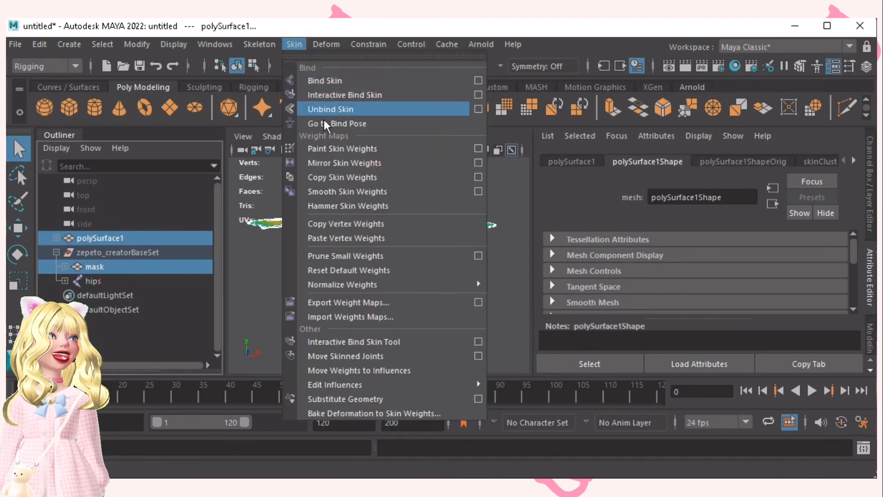
{"action": "left_click", "coordinate": [335, 178]}
{"action": "left_click", "coordinate": [473, 271]}
Step: Rotate the upperLeg_L joint about -62 degrees in Y to test how the skirt deforms
{"action": "right_click_drag", "start_coordinate": [289, 270], "coordinate": [414, 282], "text": "alt"}
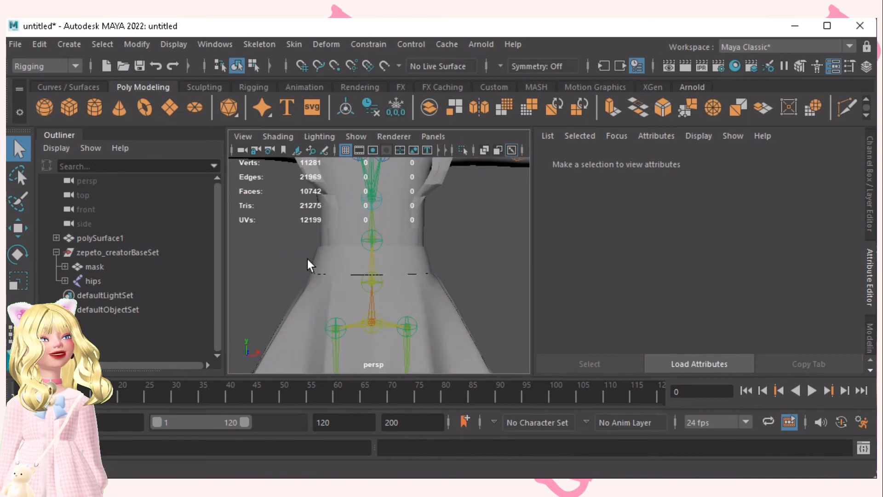
{"action": "scroll", "coordinate": [427, 244], "scroll_direction": "down", "scroll_amount": 4}
{"action": "middle_click_drag", "start_coordinate": [432, 265], "coordinate": [431, 231], "text": "alt"}
{"action": "scroll", "coordinate": [386, 272], "scroll_direction": "up", "scroll_amount": 2}
{"action": "left_click", "coordinate": [390, 276]}
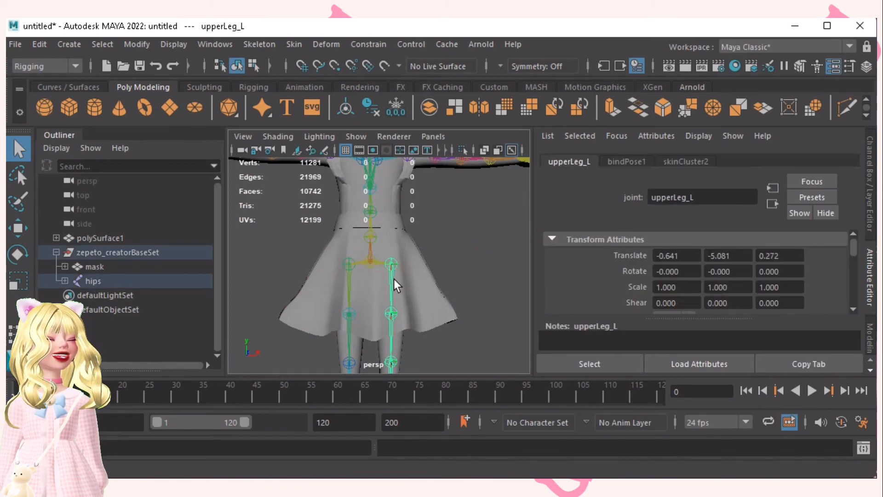
{"action": "key", "text": "e"}
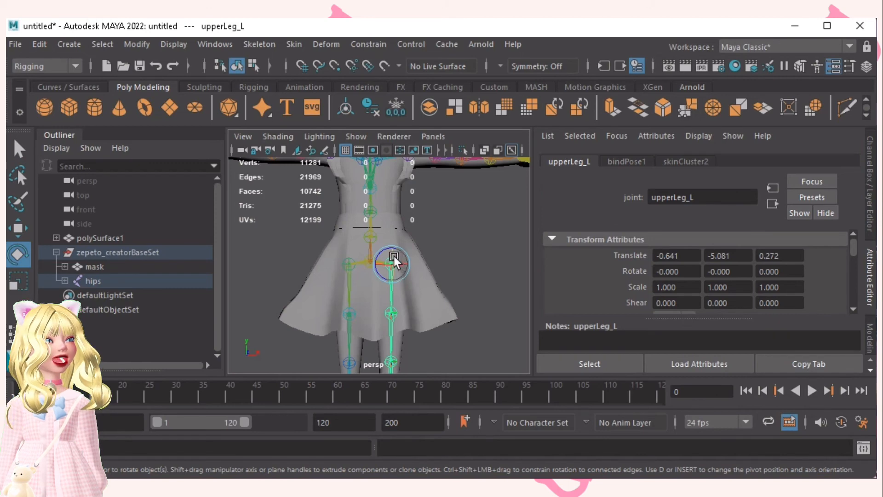
{"action": "left_click_drag", "start_coordinate": [394, 256], "coordinate": [395, 251]}
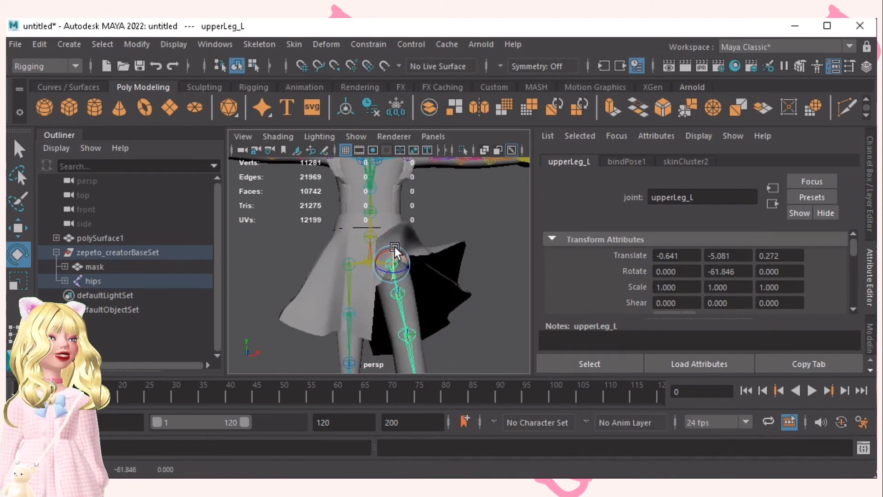
Step: Select the dress mesh and open the Paint Skin Weights tool with its settings beside the raised leg
{"action": "left_click_drag", "start_coordinate": [403, 286], "coordinate": [299, 281], "text": "alt"}
{"action": "right_click_drag", "start_coordinate": [394, 299], "coordinate": [310, 299], "text": "alt"}
{"action": "scroll", "coordinate": [335, 274], "scroll_direction": "up", "scroll_amount": 3}
{"action": "left_click_drag", "start_coordinate": [309, 299], "coordinate": [384, 226], "text": "alt"}
{"action": "scroll", "coordinate": [356, 253], "scroll_direction": "up", "scroll_amount": 2}
{"action": "left_click", "coordinate": [443, 213]}
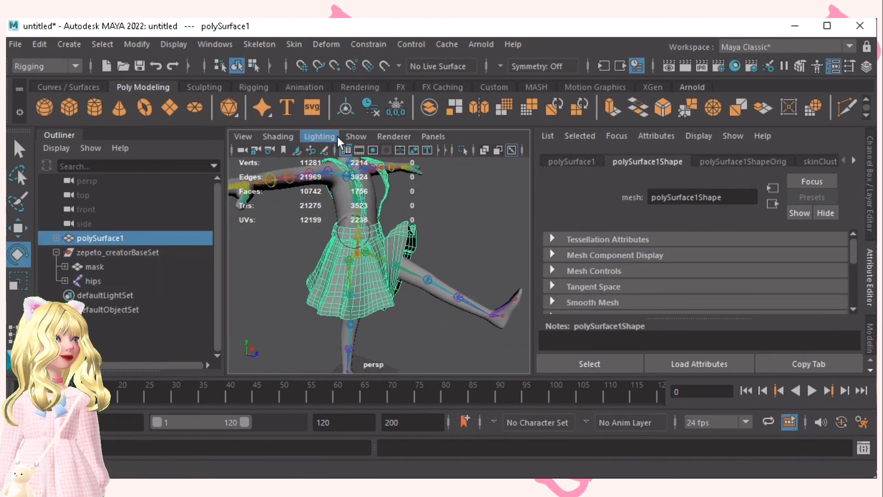
{"action": "left_click", "coordinate": [294, 45]}
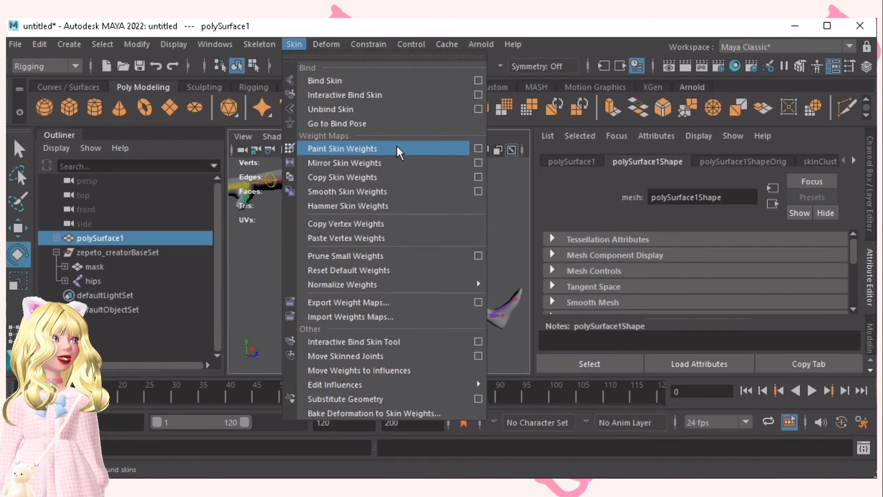
{"action": "left_click", "coordinate": [478, 148]}
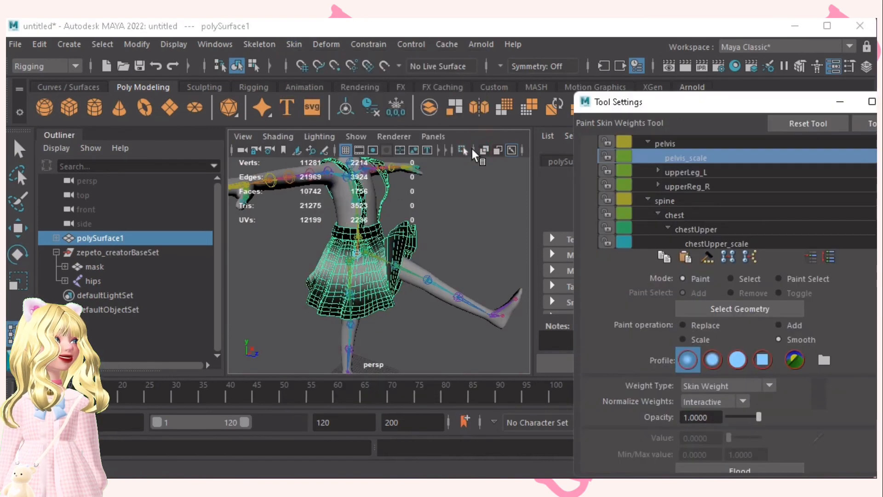
{"action": "mouse_move", "coordinate": [634, 102]}
{"action": "left_mouse_down"}
{"action": "mouse_move", "coordinate": [660, 104]}
{"action": "mouse_move", "coordinate": [561, 79]}
{"action": "mouse_move", "coordinate": [545, 57]}
{"action": "left_mouse_up"}
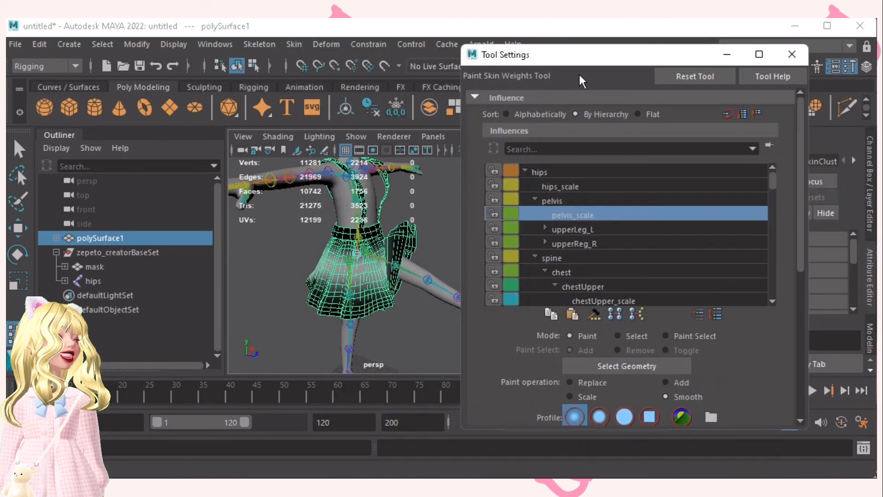
Step: Examine the Paint Skin Weights settings and the skirt's weights around the raised leg from the front, sides and beneath
{"action": "scroll", "coordinate": [413, 289], "scroll_direction": "up", "scroll_amount": 6}
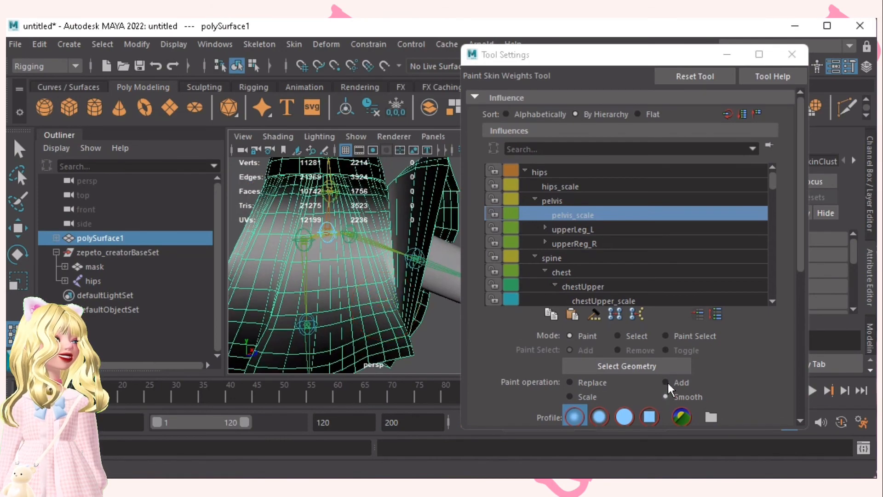
{"action": "scroll", "coordinate": [723, 372], "scroll_direction": "down", "scroll_amount": 2}
{"action": "scroll", "coordinate": [718, 379], "scroll_direction": "down", "scroll_amount": 4}
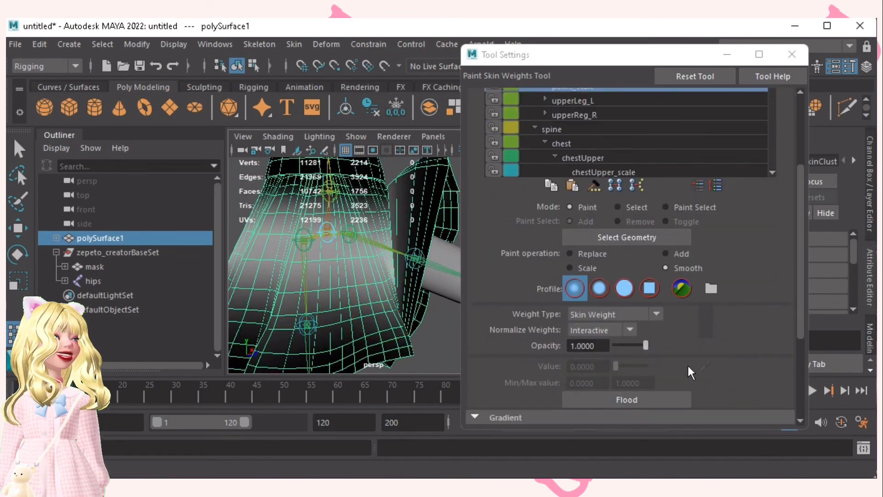
{"action": "scroll", "coordinate": [687, 363], "scroll_direction": "up", "scroll_amount": 6}
{"action": "scroll", "coordinate": [433, 275], "scroll_direction": "up", "scroll_amount": 3}
{"action": "right_click_drag", "start_coordinate": [403, 256], "coordinate": [323, 252], "text": "alt"}
{"action": "left_click_drag", "start_coordinate": [323, 252], "coordinate": [315, 253], "text": "alt"}
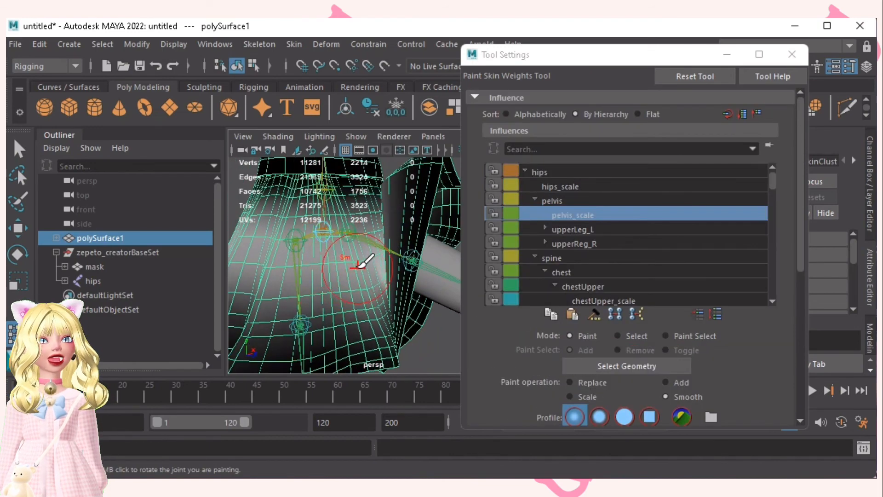
{"action": "left_click_drag", "start_coordinate": [363, 266], "coordinate": [348, 263]}
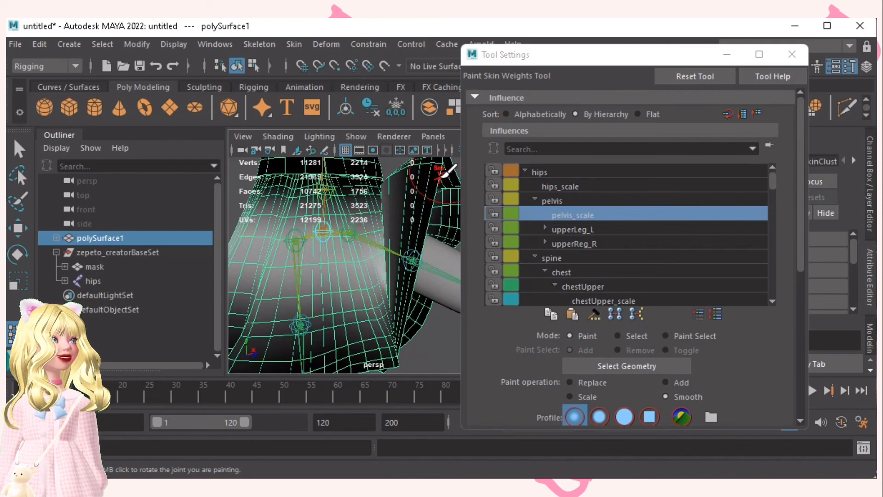
{"action": "left_click_drag", "start_coordinate": [364, 270], "coordinate": [261, 267], "text": "alt"}
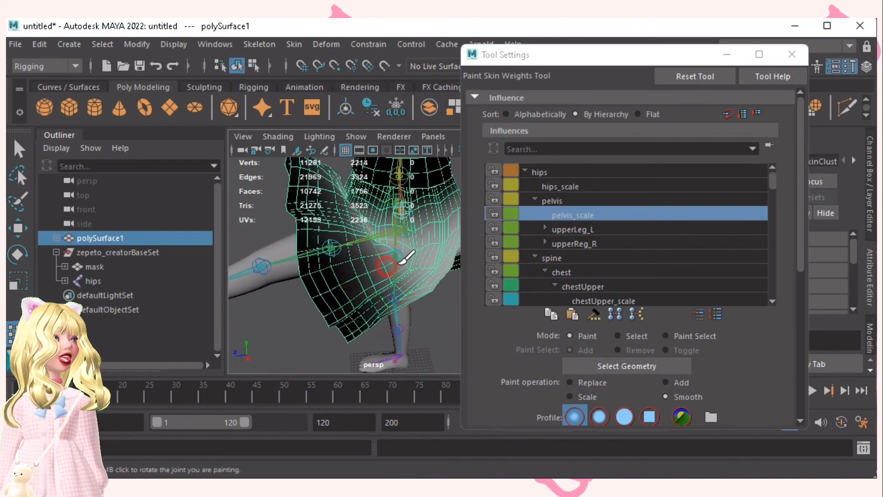
{"action": "left_click_drag", "start_coordinate": [378, 297], "coordinate": [404, 273], "text": "alt"}
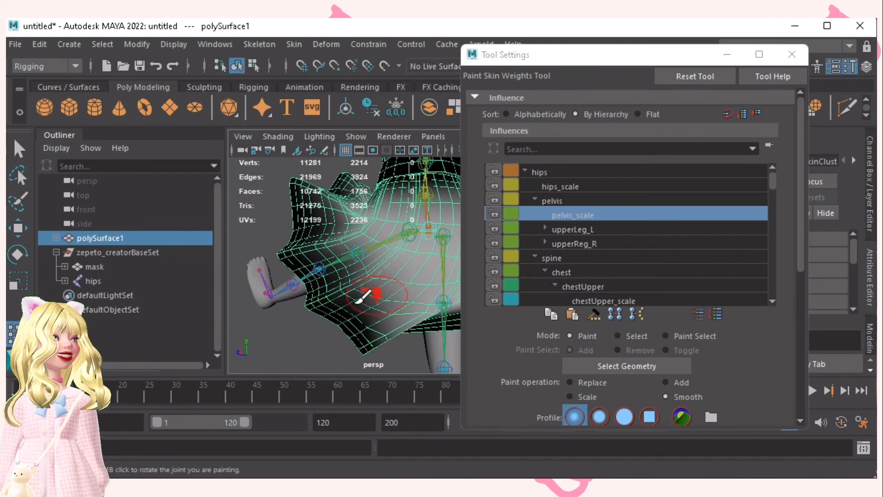
{"action": "left_click_drag", "start_coordinate": [363, 296], "coordinate": [382, 264], "text": "alt"}
{"action": "left_click_drag", "start_coordinate": [416, 294], "coordinate": [352, 278], "text": "alt"}
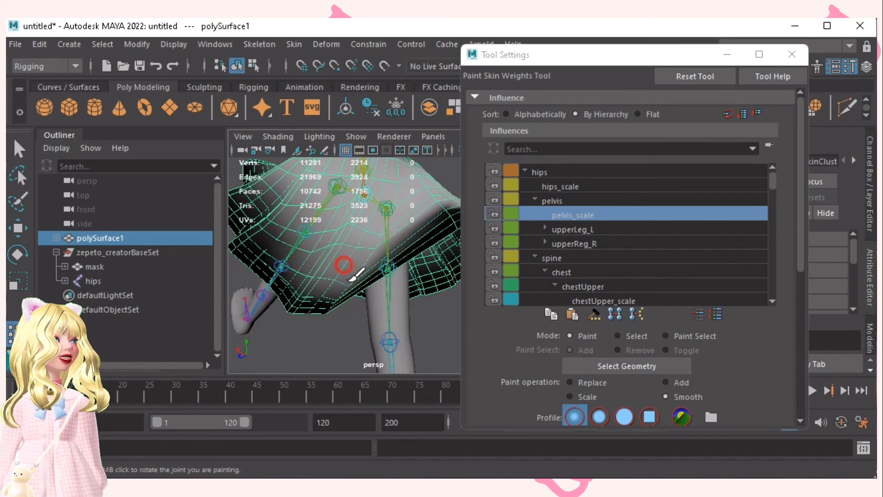
{"action": "left_click_drag", "start_coordinate": [350, 278], "coordinate": [368, 294], "text": "alt"}
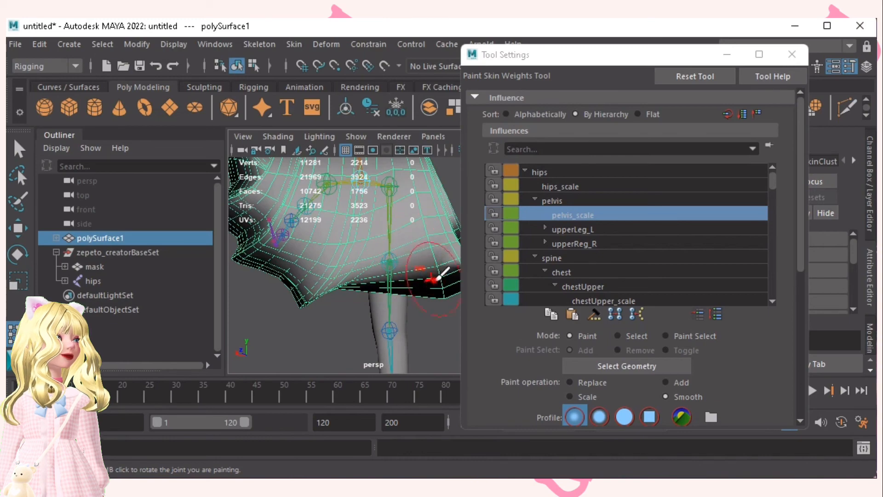
{"action": "left_click_drag", "start_coordinate": [439, 275], "coordinate": [396, 311], "text": "alt"}
{"action": "mouse_move", "coordinate": [356, 285]}
{"action": "left_mouse_down", "text": "alt"}
{"action": "mouse_move", "coordinate": [335, 300]}
{"action": "mouse_move", "coordinate": [311, 278]}
{"action": "mouse_move", "coordinate": [370, 261]}
{"action": "left_mouse_up", "text": "alt"}
{"action": "mouse_move", "coordinate": [304, 286]}
{"action": "left_mouse_down", "text": "alt"}
{"action": "mouse_move", "coordinate": [359, 272]}
{"action": "mouse_move", "coordinate": [356, 252]}
{"action": "mouse_move", "coordinate": [407, 276]}
{"action": "mouse_move", "coordinate": [339, 258]}
{"action": "mouse_move", "coordinate": [391, 304]}
{"action": "mouse_move", "coordinate": [340, 289]}
{"action": "mouse_move", "coordinate": [357, 274]}
{"action": "left_mouse_up", "text": "alt"}
{"action": "mouse_move", "coordinate": [366, 312]}
{"action": "left_mouse_down", "text": "alt"}
{"action": "mouse_move", "coordinate": [361, 301]}
{"action": "mouse_move", "coordinate": [341, 309]}
{"action": "mouse_move", "coordinate": [354, 299]}
{"action": "mouse_move", "coordinate": [331, 294]}
{"action": "mouse_move", "coordinate": [301, 257]}
{"action": "mouse_move", "coordinate": [356, 234]}
{"action": "mouse_move", "coordinate": [389, 263]}
{"action": "mouse_move", "coordinate": [405, 294]}
{"action": "mouse_move", "coordinate": [365, 294]}
{"action": "mouse_move", "coordinate": [371, 281]}
{"action": "mouse_move", "coordinate": [313, 206]}
{"action": "mouse_move", "coordinate": [338, 208]}
{"action": "left_mouse_up", "text": "alt"}
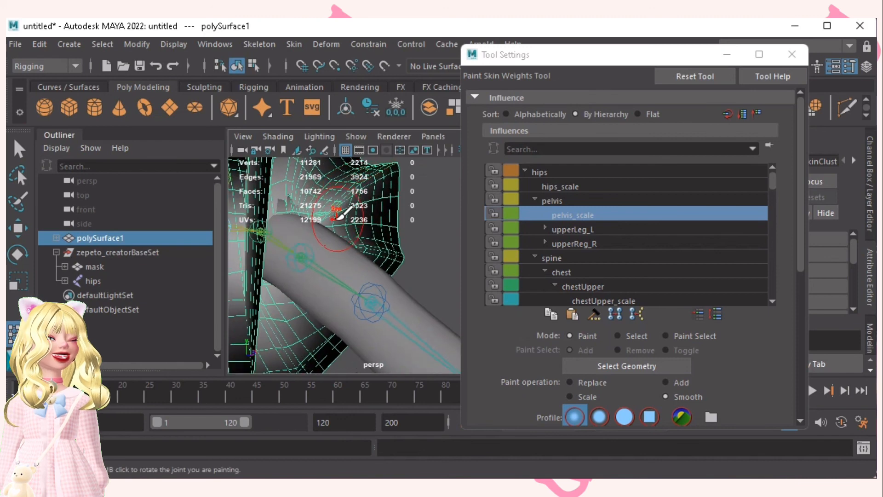
Step: Select all vertices of the skirt shell in vertex mode and return to the Paint Skin Weights tool
{"action": "key", "text": "F8"}
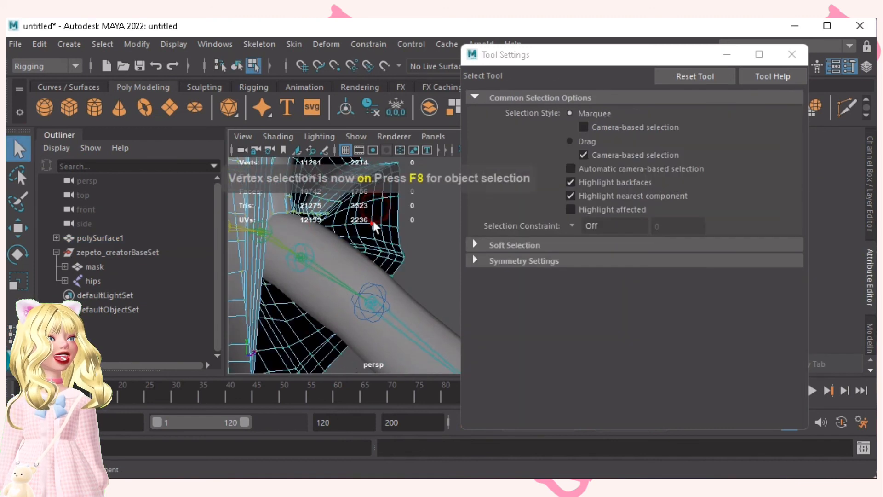
{"action": "double_click", "coordinate": [372, 220]}
{"action": "scroll", "coordinate": [371, 234], "scroll_direction": "down", "scroll_amount": 5}
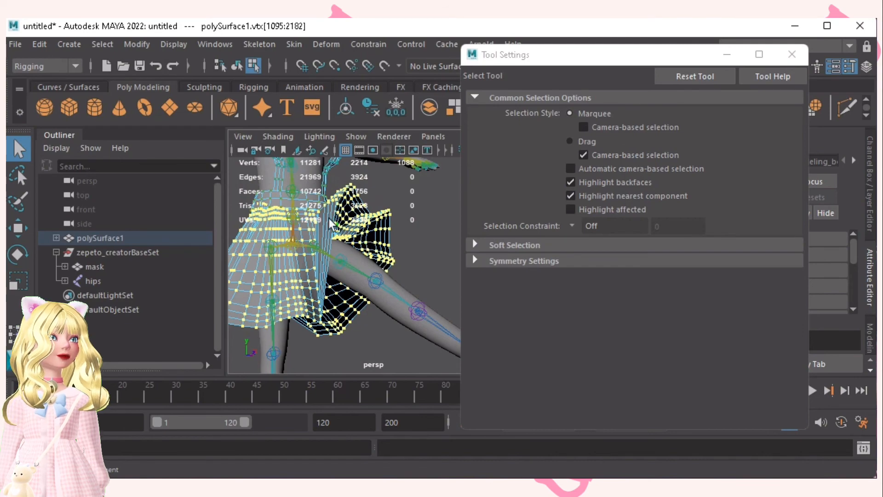
{"action": "left_click_drag", "start_coordinate": [329, 221], "coordinate": [357, 222], "text": "alt"}
{"action": "scroll", "coordinate": [339, 246], "scroll_direction": "up", "scroll_amount": 4}
{"action": "left_click_drag", "start_coordinate": [313, 262], "coordinate": [357, 257], "text": "alt"}
{"action": "middle_click_drag", "start_coordinate": [357, 257], "coordinate": [436, 275], "text": "alt"}
{"action": "left_click_drag", "start_coordinate": [385, 252], "coordinate": [407, 264], "text": "alt"}
{"action": "scroll", "coordinate": [407, 264], "scroll_direction": "down", "scroll_amount": 4}
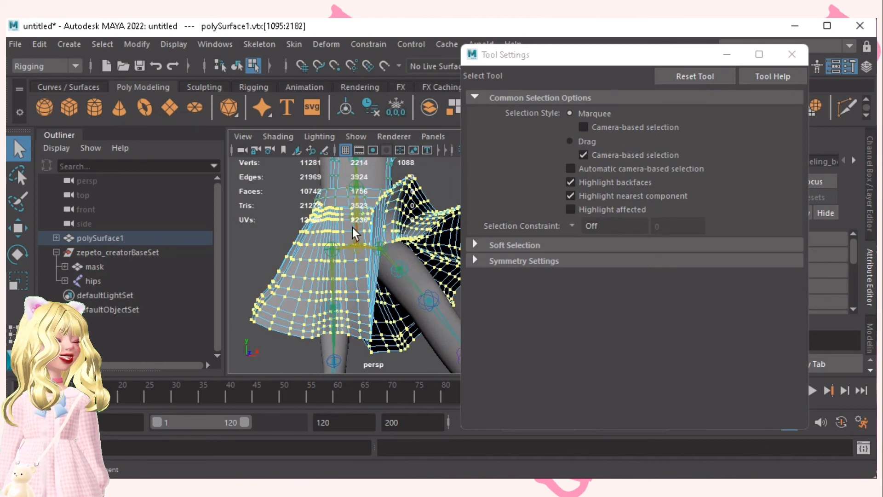
{"action": "key", "text": "y"}
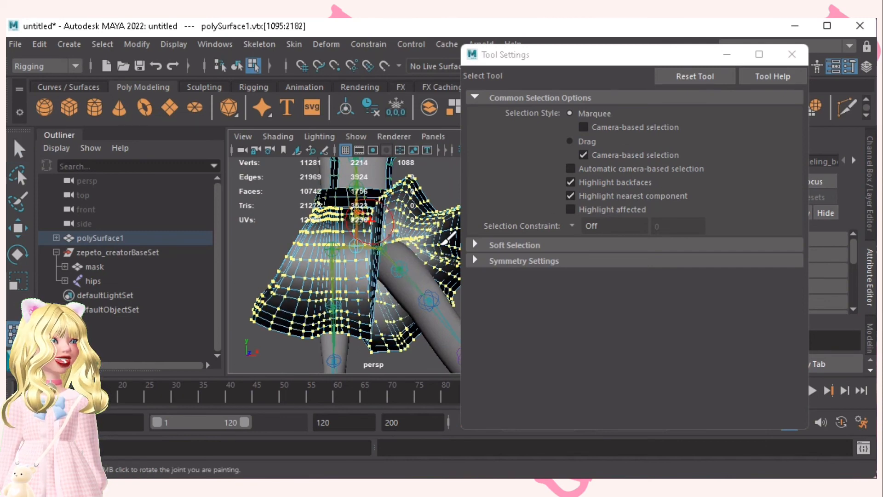
Step: Examine the skirt's pelvis_scale weights around the raised leg close up, from the front, beneath, behind and the side
{"action": "left_click_drag", "start_coordinate": [397, 244], "coordinate": [337, 234], "text": "alt"}
{"action": "middle_click_drag", "start_coordinate": [337, 233], "coordinate": [328, 233], "text": "alt"}
{"action": "right_click_drag", "start_coordinate": [328, 233], "coordinate": [361, 240], "text": "alt"}
{"action": "left_click_drag", "start_coordinate": [360, 240], "coordinate": [385, 223], "text": "alt"}
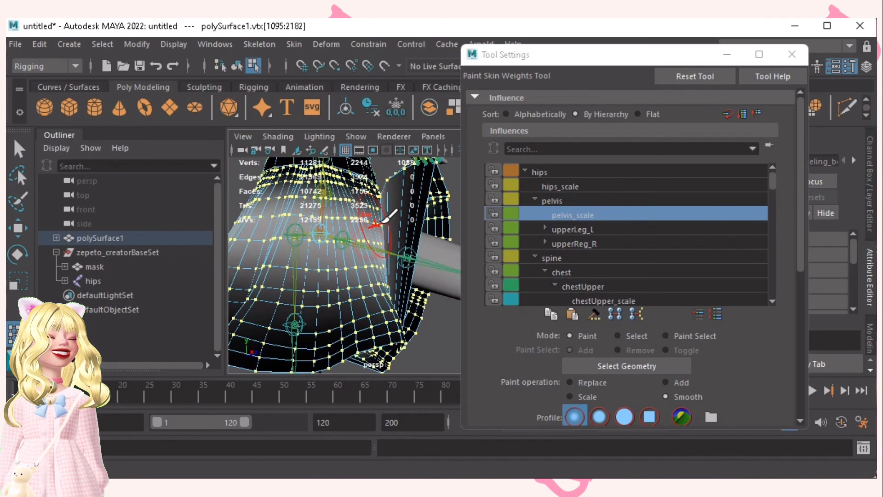
{"action": "mouse_move", "coordinate": [354, 279]}
{"action": "left_mouse_down", "text": "alt"}
{"action": "mouse_move", "coordinate": [375, 298]}
{"action": "mouse_move", "coordinate": [329, 282]}
{"action": "mouse_move", "coordinate": [347, 252]}
{"action": "mouse_move", "coordinate": [404, 227]}
{"action": "left_mouse_up", "text": "alt"}
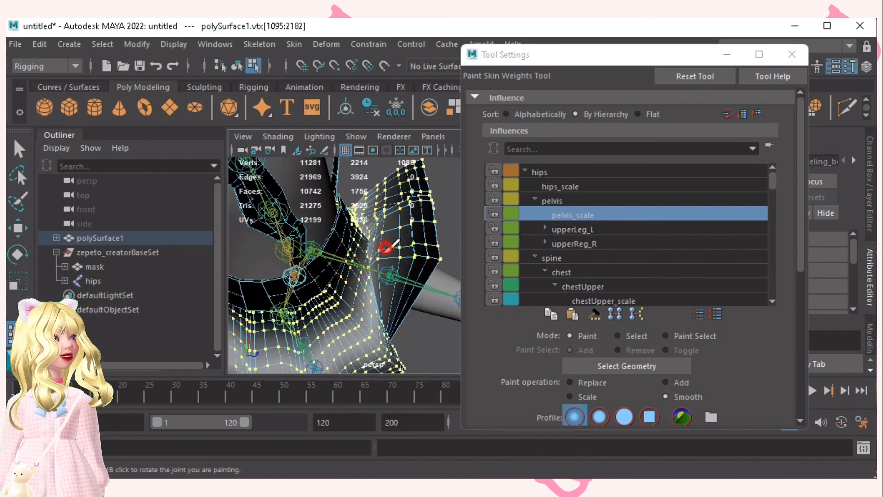
{"action": "left_click_drag", "start_coordinate": [387, 252], "coordinate": [368, 267], "text": "alt"}
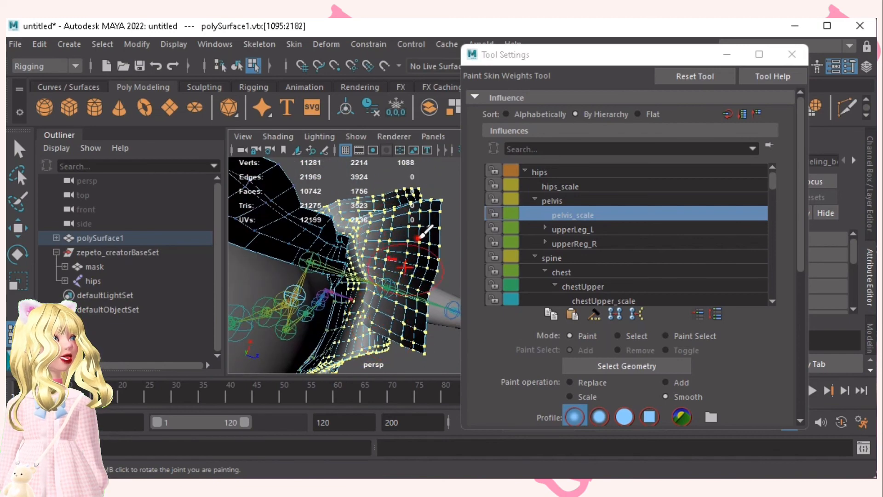
{"action": "mouse_move", "coordinate": [404, 234]}
{"action": "left_mouse_down", "text": "alt"}
{"action": "mouse_move", "coordinate": [353, 235]}
{"action": "mouse_move", "coordinate": [354, 296]}
{"action": "mouse_move", "coordinate": [343, 267]}
{"action": "left_mouse_up", "text": "alt"}
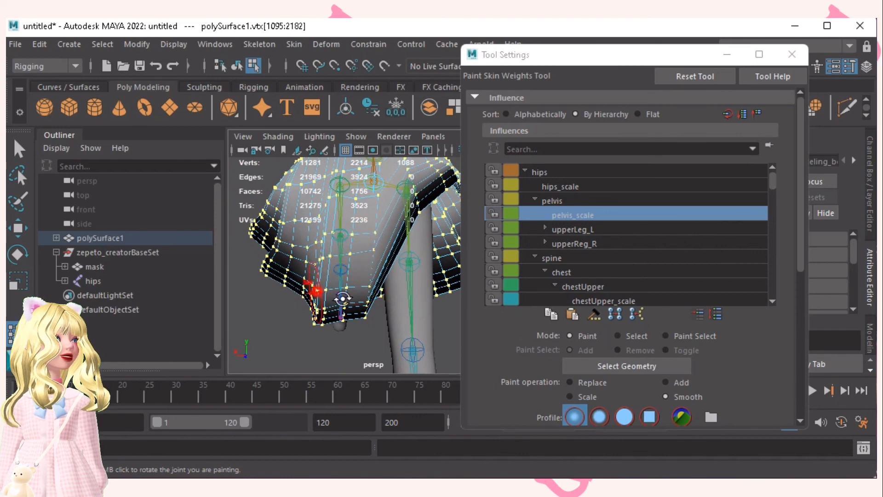
{"action": "left_click_drag", "start_coordinate": [342, 299], "coordinate": [381, 274], "text": "alt"}
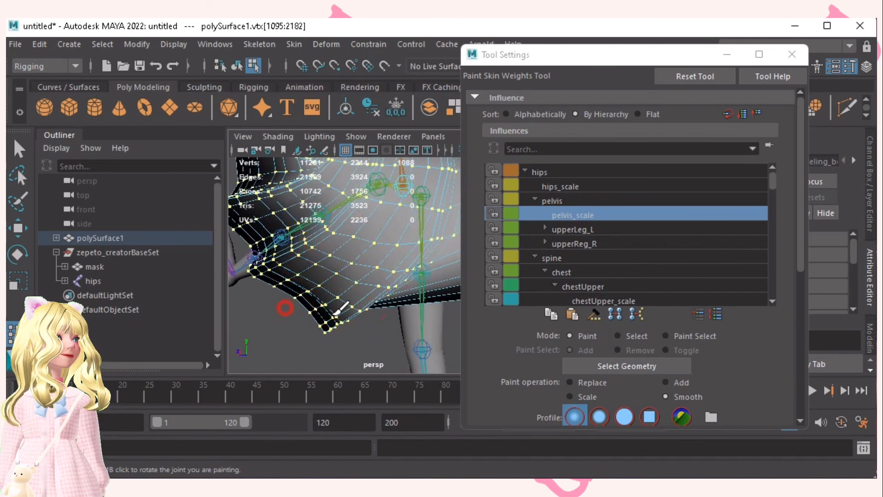
{"action": "left_click_drag", "start_coordinate": [353, 272], "coordinate": [417, 231], "text": "alt"}
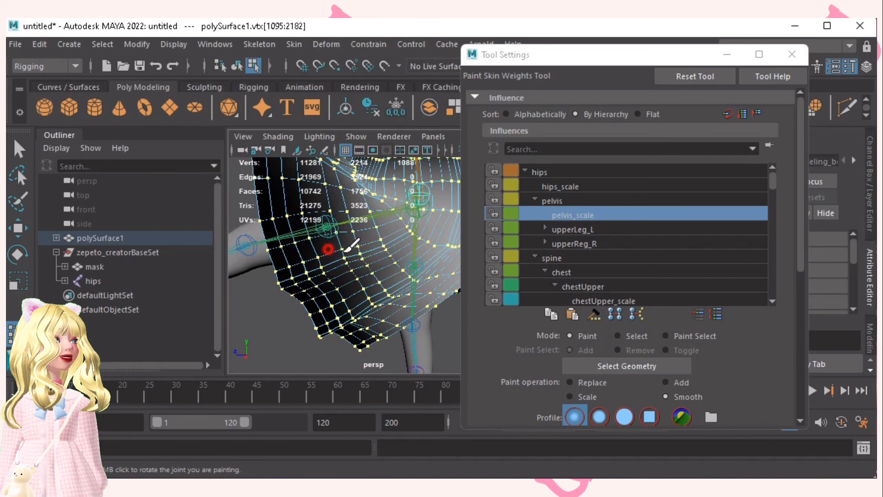
{"action": "left_click_drag", "start_coordinate": [327, 224], "coordinate": [301, 265], "text": "alt"}
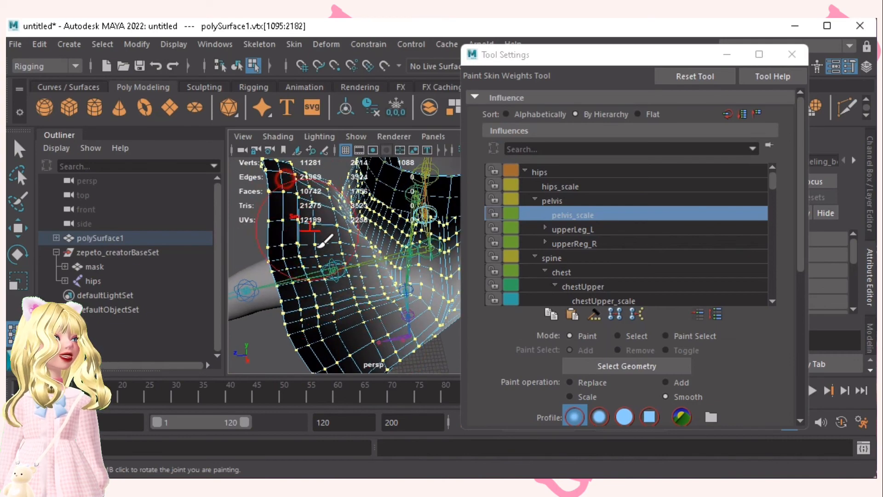
{"action": "left_click_drag", "start_coordinate": [299, 197], "coordinate": [340, 225], "text": "alt"}
{"action": "left_click_drag", "start_coordinate": [315, 252], "coordinate": [452, 253], "text": "alt"}
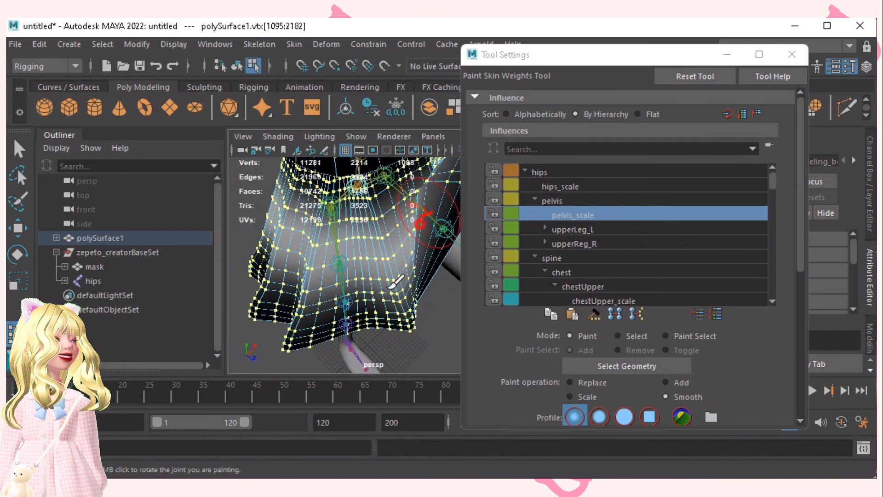
Step: Apply Hammer Skin Weights to the selected skirt vertices to even out their weights
{"action": "left_click_drag", "start_coordinate": [339, 275], "coordinate": [394, 266], "text": "alt"}
{"action": "scroll", "coordinate": [394, 266], "scroll_direction": "down", "scroll_amount": 5}
{"action": "scroll", "coordinate": [345, 262], "scroll_direction": "up", "scroll_amount": 4}
{"action": "middle_click_drag", "start_coordinate": [303, 230], "coordinate": [363, 286], "text": "alt"}
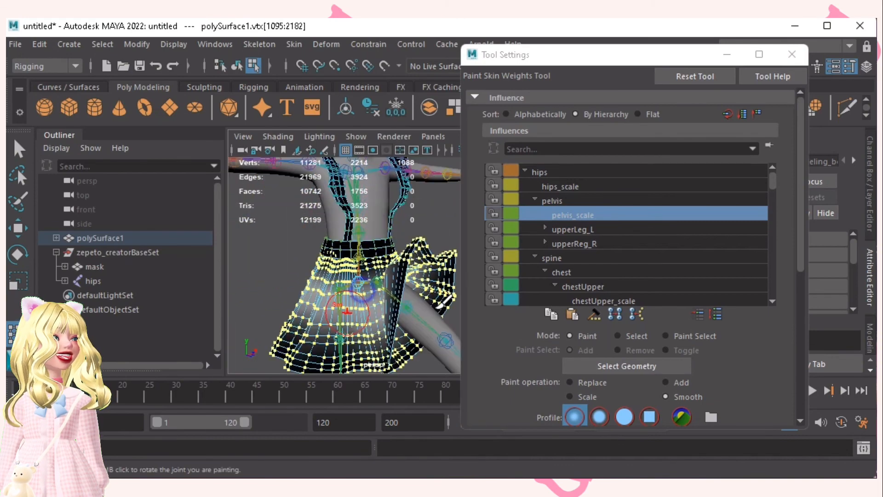
{"action": "left_click", "coordinate": [590, 316]}
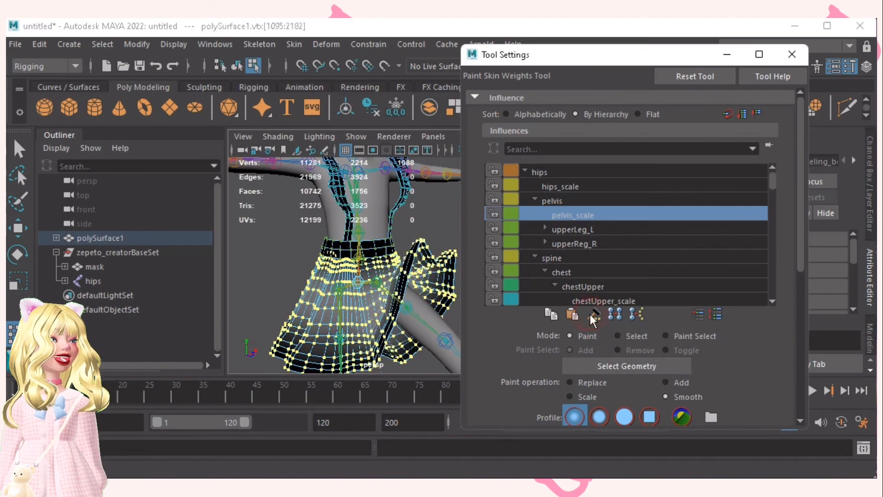
Step: Inspect the hammered skirt around the raised thigh, along the hem and at the back for uneven deformation
{"action": "left_click_drag", "start_coordinate": [431, 295], "coordinate": [345, 287], "text": "alt"}
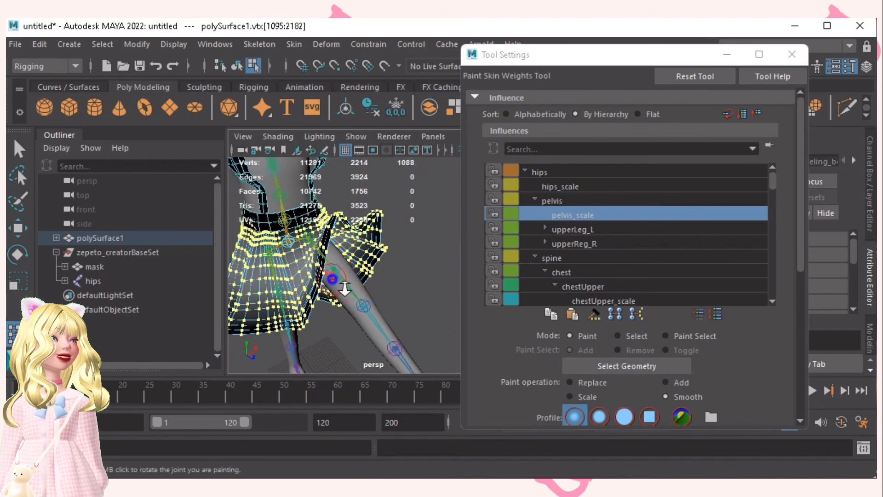
{"action": "right_click_drag", "start_coordinate": [345, 287], "coordinate": [398, 289], "text": "alt"}
{"action": "left_click_drag", "start_coordinate": [398, 290], "coordinate": [369, 280], "text": "alt"}
{"action": "right_click_drag", "start_coordinate": [369, 279], "coordinate": [377, 299], "text": "alt"}
{"action": "left_click_drag", "start_coordinate": [377, 299], "coordinate": [391, 285], "text": "alt"}
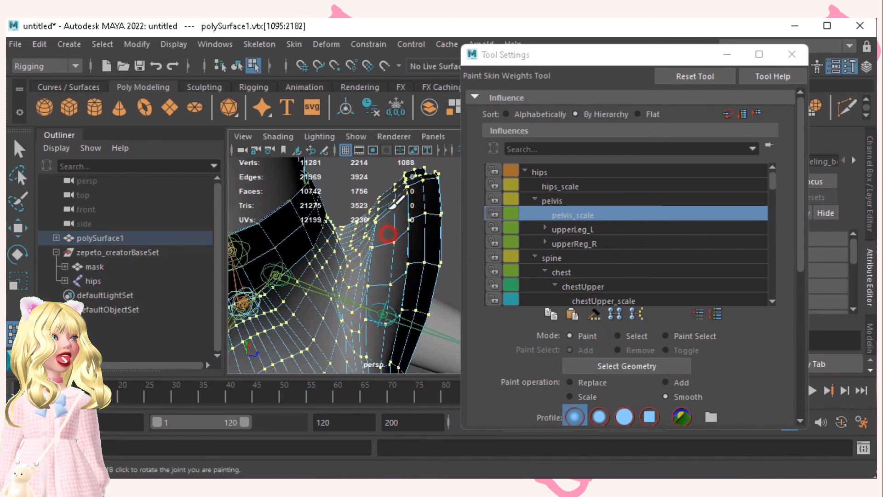
{"action": "left_click_drag", "start_coordinate": [440, 303], "coordinate": [414, 252], "text": "alt"}
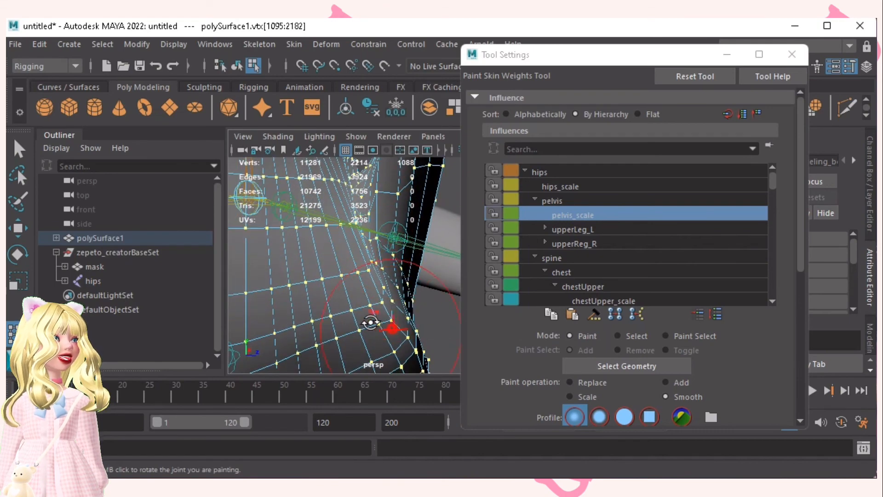
{"action": "left_click_drag", "start_coordinate": [370, 322], "coordinate": [300, 293], "text": "alt"}
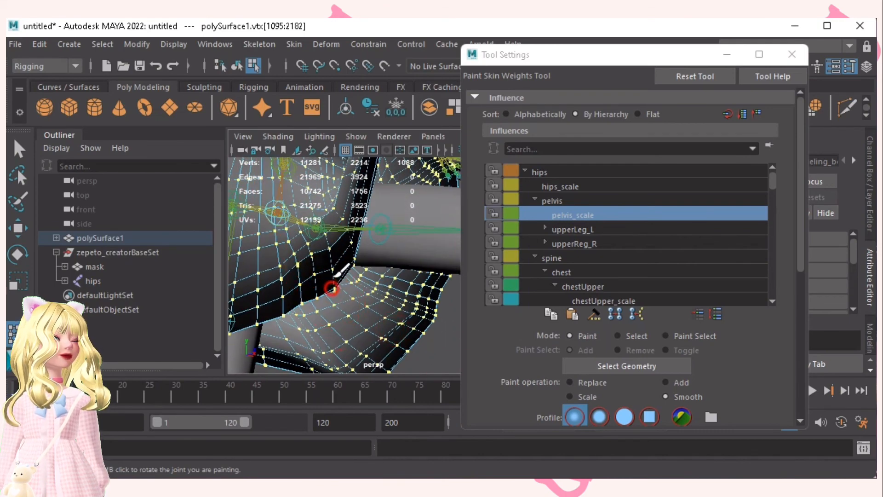
{"action": "mouse_move", "coordinate": [299, 251]}
{"action": "left_mouse_down", "text": "alt"}
{"action": "mouse_move", "coordinate": [355, 295]}
{"action": "mouse_move", "coordinate": [331, 292]}
{"action": "mouse_move", "coordinate": [368, 294]}
{"action": "mouse_move", "coordinate": [271, 263]}
{"action": "mouse_move", "coordinate": [366, 311]}
{"action": "mouse_move", "coordinate": [381, 295]}
{"action": "mouse_move", "coordinate": [366, 268]}
{"action": "left_mouse_up", "text": "alt"}
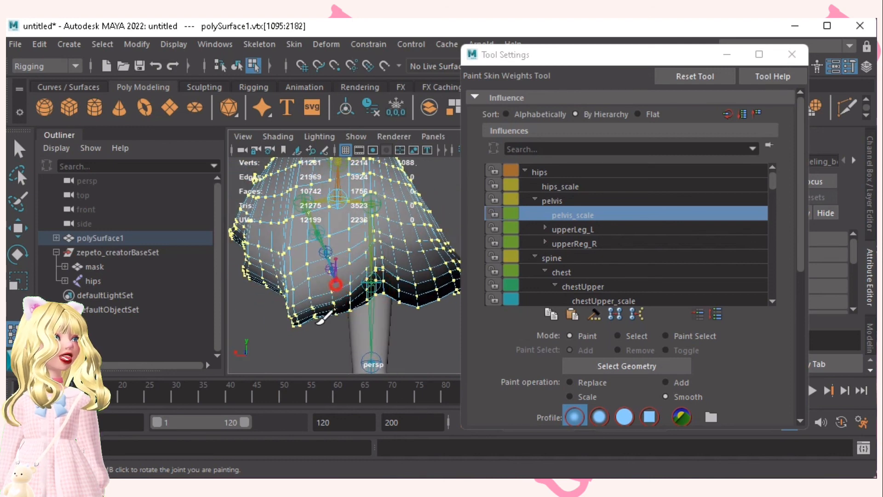
{"action": "left_click_drag", "start_coordinate": [323, 318], "coordinate": [349, 233], "text": "alt"}
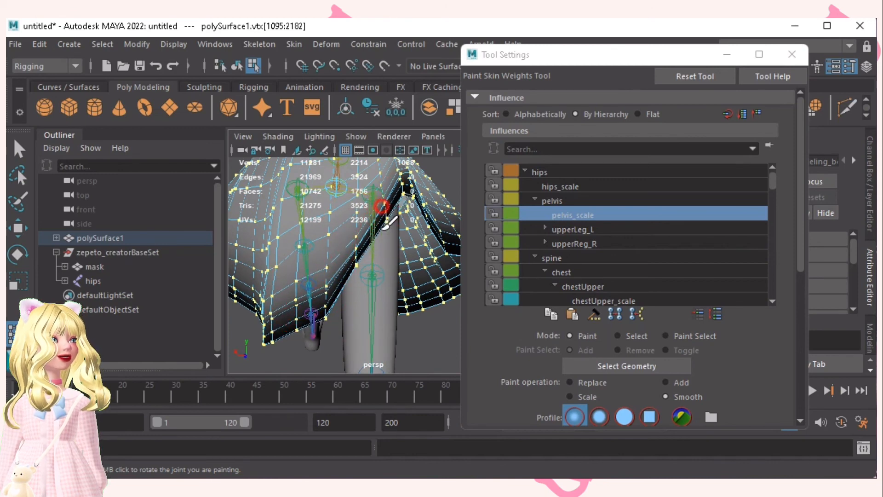
{"action": "left_click_drag", "start_coordinate": [342, 255], "coordinate": [372, 254], "text": "alt"}
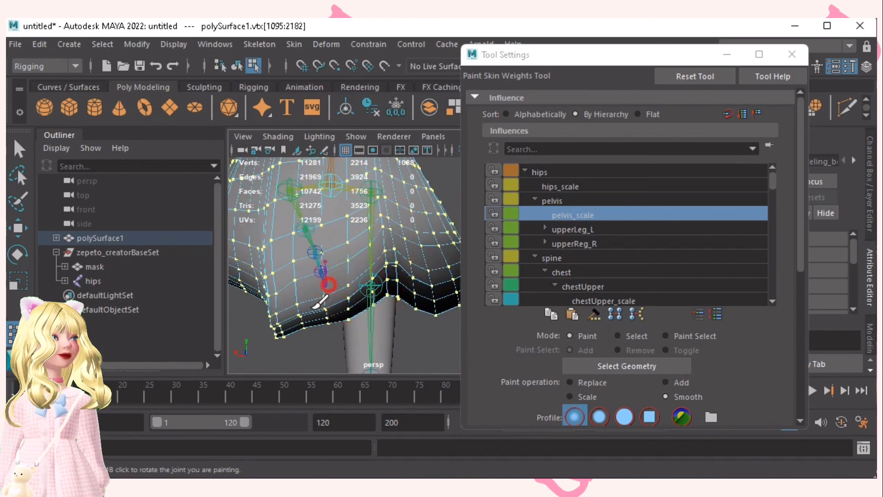
{"action": "left_click_drag", "start_coordinate": [321, 301], "coordinate": [386, 290], "text": "alt"}
{"action": "left_click_drag", "start_coordinate": [290, 316], "coordinate": [300, 318], "text": "alt"}
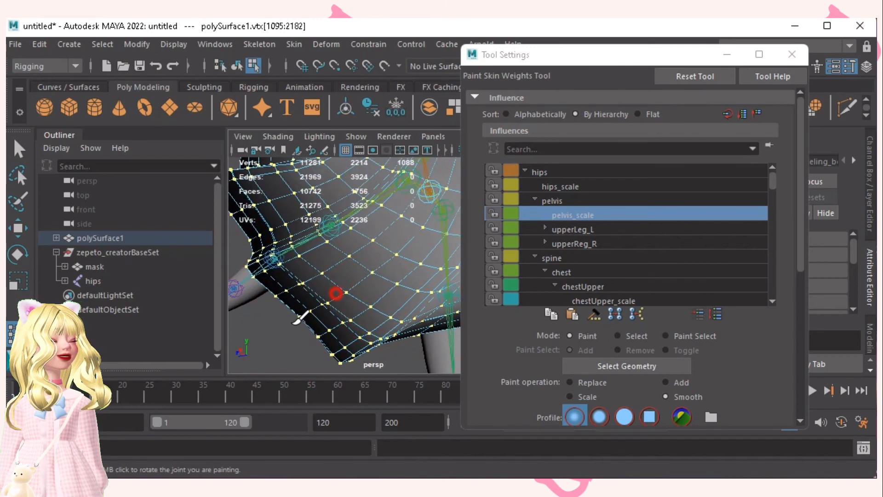
{"action": "left_click_drag", "start_coordinate": [321, 252], "coordinate": [325, 306], "text": "alt"}
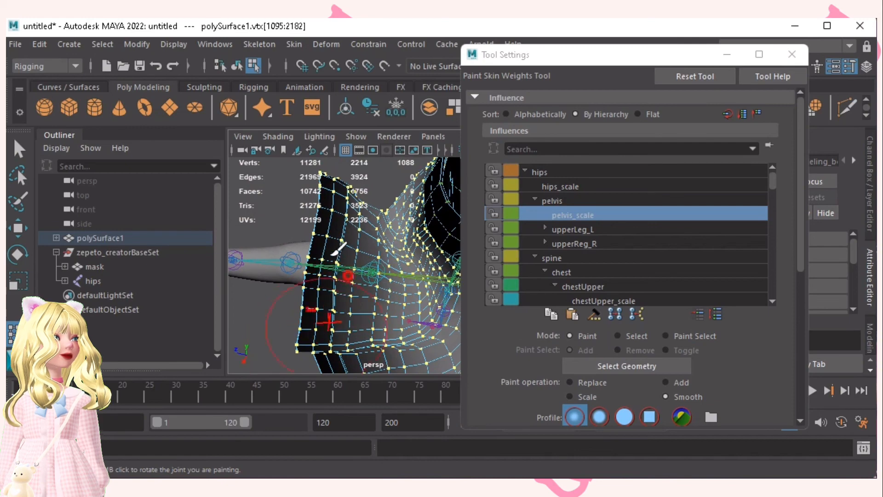
{"action": "left_click_drag", "start_coordinate": [330, 270], "coordinate": [335, 341], "text": "alt"}
{"action": "left_click_drag", "start_coordinate": [372, 280], "coordinate": [250, 241], "text": "alt"}
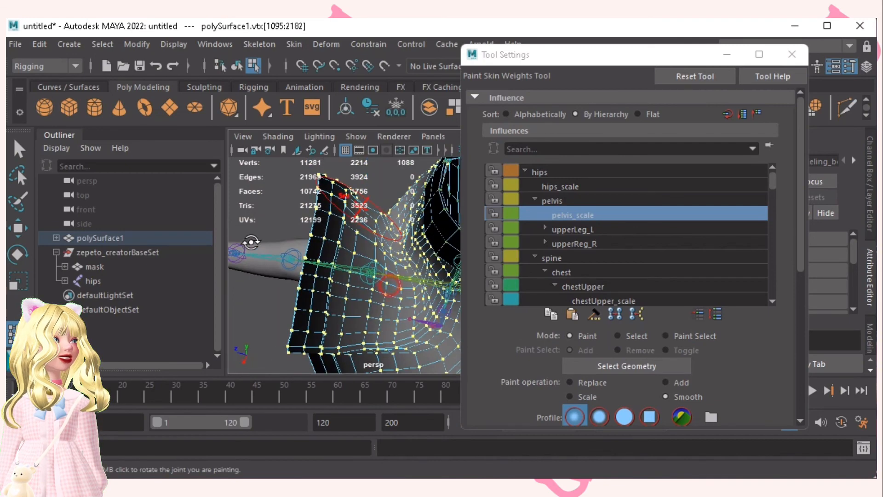
{"action": "right_click_drag", "start_coordinate": [251, 241], "coordinate": [378, 266], "text": "alt"}
{"action": "mouse_move", "coordinate": [425, 298]}
{"action": "left_mouse_down", "text": "alt"}
{"action": "mouse_move", "coordinate": [435, 319]}
{"action": "mouse_move", "coordinate": [426, 309]}
{"action": "left_mouse_up", "text": "alt"}
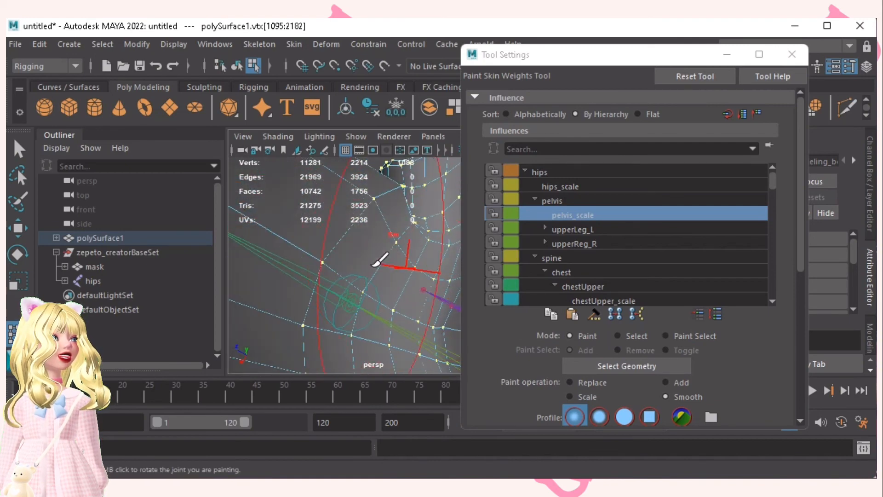
{"action": "left_click_drag", "start_coordinate": [374, 263], "coordinate": [276, 234], "text": "alt"}
{"action": "mouse_move", "coordinate": [276, 235]}
{"action": "right_mouse_down", "text": "alt"}
{"action": "mouse_move", "coordinate": [326, 263]}
{"action": "mouse_move", "coordinate": [262, 239]}
{"action": "right_mouse_up", "text": "alt"}
{"action": "left_click_drag", "start_coordinate": [262, 239], "coordinate": [368, 240], "text": "alt"}
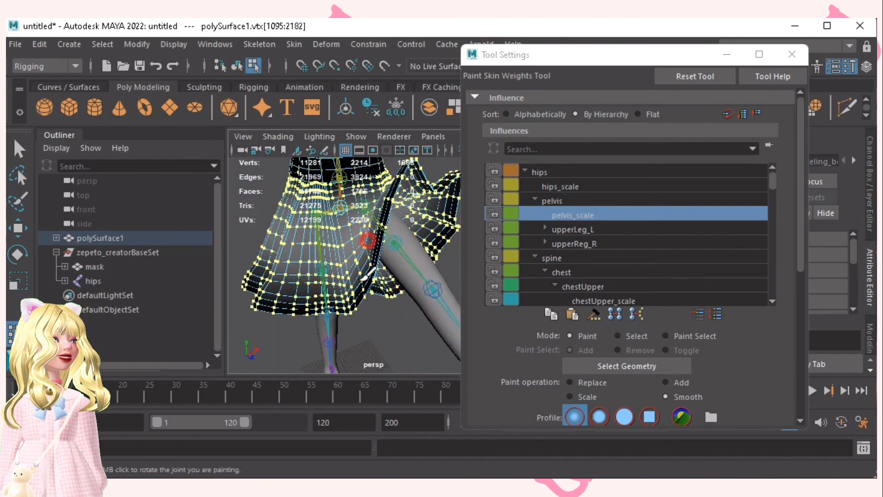
Step: Hammer the skin weights of the selected skirt vertices once more to refine the area beside the raised leg
{"action": "right_click_drag", "start_coordinate": [339, 262], "coordinate": [378, 278], "text": "alt"}
{"action": "left_click_drag", "start_coordinate": [379, 277], "coordinate": [346, 243], "text": "alt"}
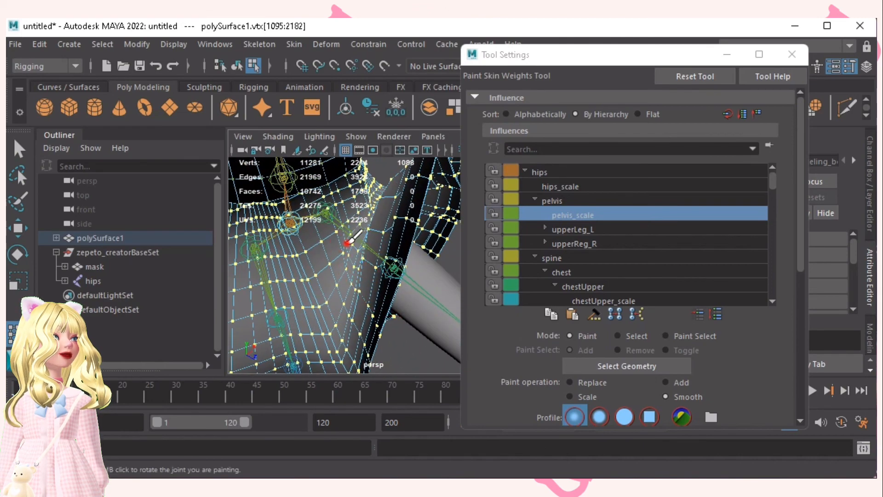
{"action": "left_click_drag", "start_coordinate": [409, 262], "coordinate": [391, 241], "text": "alt"}
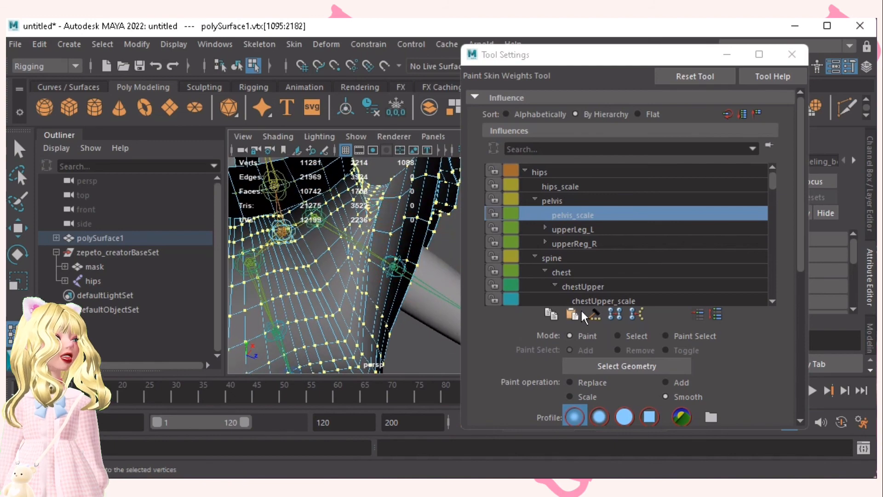
{"action": "left_click", "coordinate": [595, 319]}
Step: Check how the skirt now deforms from close up, underneath and behind, as well as on the whole figure
{"action": "right_click_drag", "start_coordinate": [449, 283], "coordinate": [391, 272], "text": "alt"}
{"action": "left_click_drag", "start_coordinate": [393, 271], "coordinate": [396, 234], "text": "alt"}
{"action": "right_click_drag", "start_coordinate": [396, 235], "coordinate": [427, 248], "text": "alt"}
{"action": "mouse_move", "coordinate": [385, 257]}
{"action": "left_mouse_down", "text": "alt"}
{"action": "mouse_move", "coordinate": [405, 253]}
{"action": "mouse_move", "coordinate": [384, 274]}
{"action": "left_mouse_up", "text": "alt"}
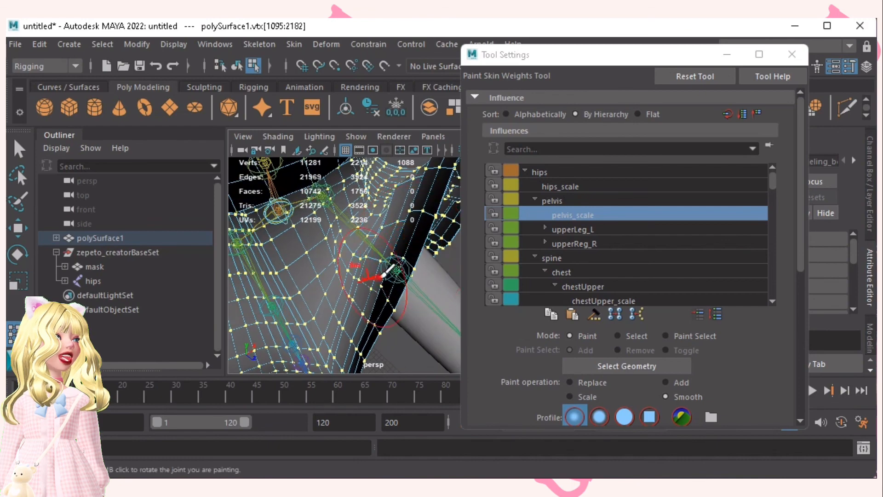
{"action": "mouse_move", "coordinate": [370, 321]}
{"action": "left_mouse_down", "text": "alt"}
{"action": "mouse_move", "coordinate": [378, 306]}
{"action": "mouse_move", "coordinate": [285, 326]}
{"action": "mouse_move", "coordinate": [272, 309]}
{"action": "mouse_move", "coordinate": [360, 315]}
{"action": "mouse_move", "coordinate": [395, 299]}
{"action": "mouse_move", "coordinate": [398, 265]}
{"action": "left_mouse_up", "text": "alt"}
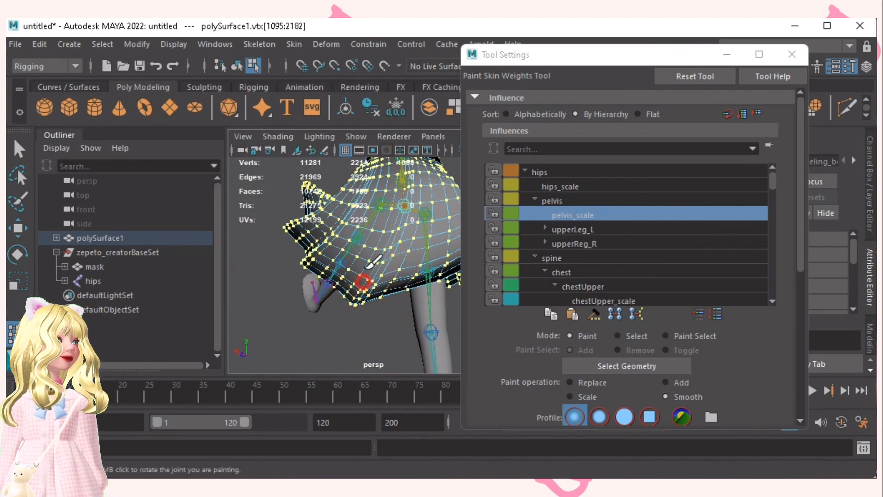
{"action": "left_click_drag", "start_coordinate": [393, 281], "coordinate": [357, 250], "text": "alt"}
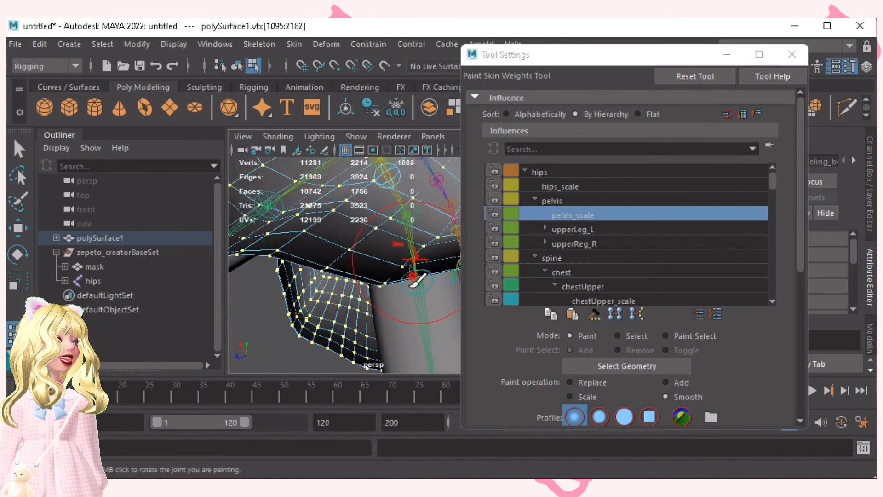
{"action": "left_click_drag", "start_coordinate": [411, 278], "coordinate": [355, 327], "text": "alt"}
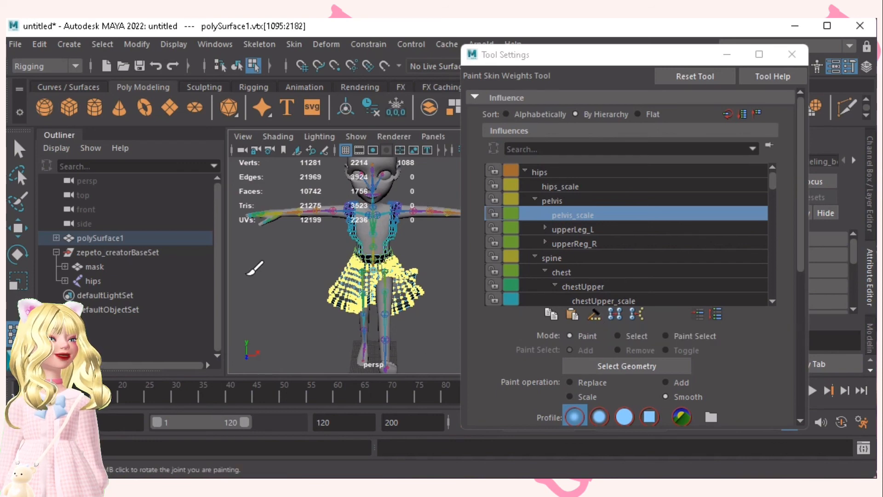
{"action": "scroll", "coordinate": [423, 291], "scroll_direction": "up", "scroll_amount": 8}
{"action": "left_click", "coordinate": [293, 44]}
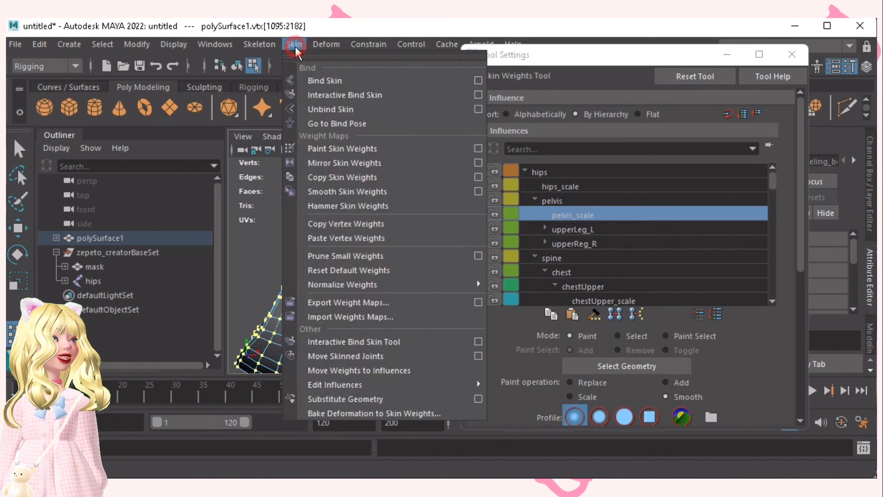
{"action": "left_click", "coordinate": [236, 209]}
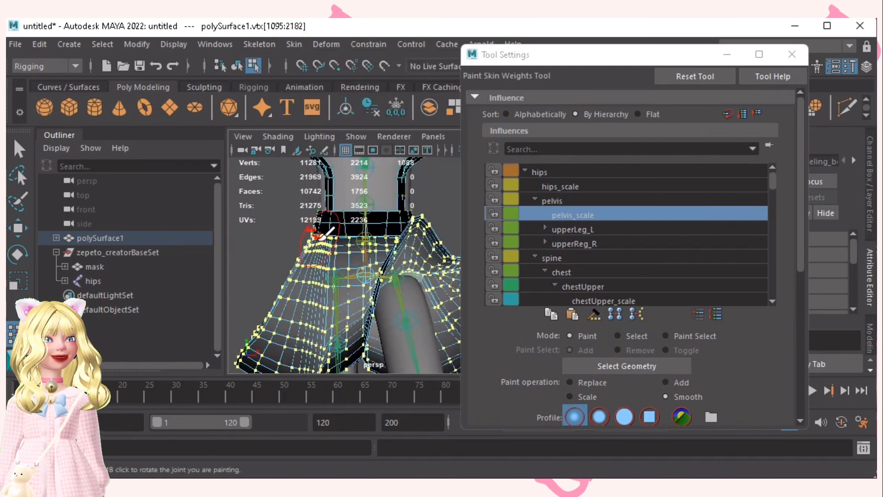
{"action": "scroll", "coordinate": [298, 247], "scroll_direction": "down", "scroll_amount": 5}
{"action": "left_click_drag", "start_coordinate": [290, 253], "coordinate": [398, 257], "text": "alt"}
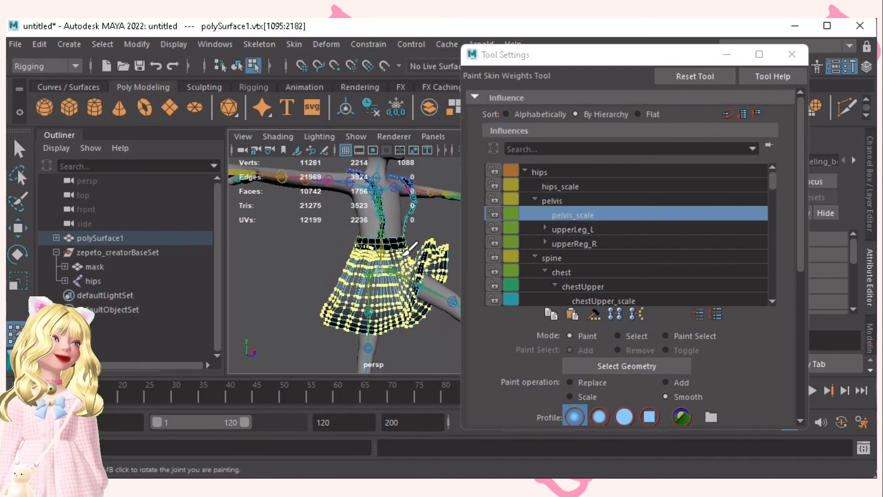
{"action": "scroll", "coordinate": [351, 316], "scroll_direction": "up", "scroll_amount": 5}
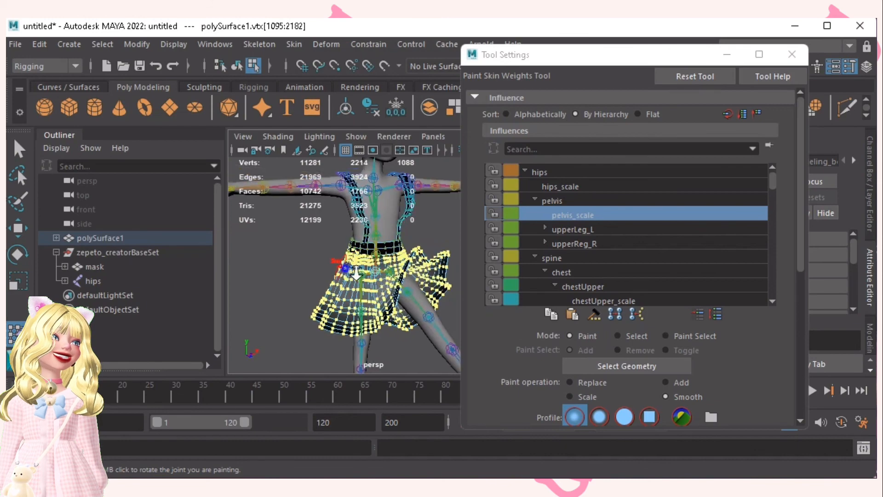
{"action": "scroll", "coordinate": [350, 271], "scroll_direction": "up", "scroll_amount": 3}
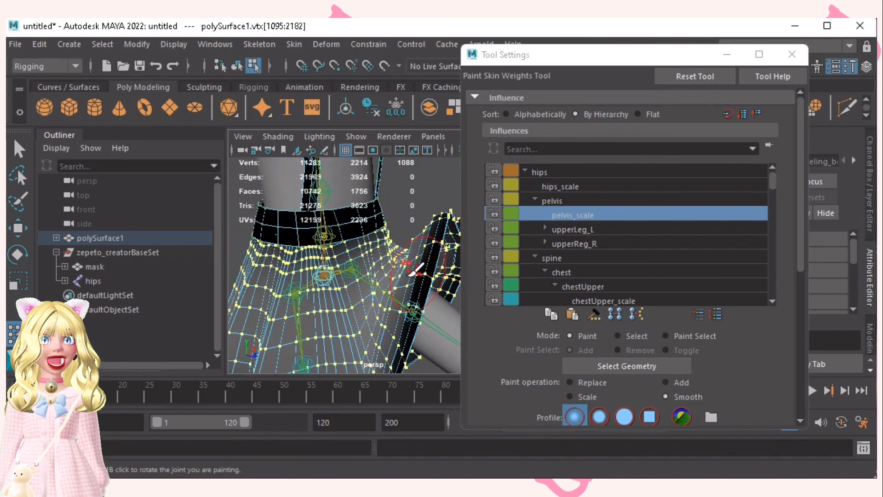
{"action": "scroll", "coordinate": [377, 252], "scroll_direction": "down", "scroll_amount": 4}
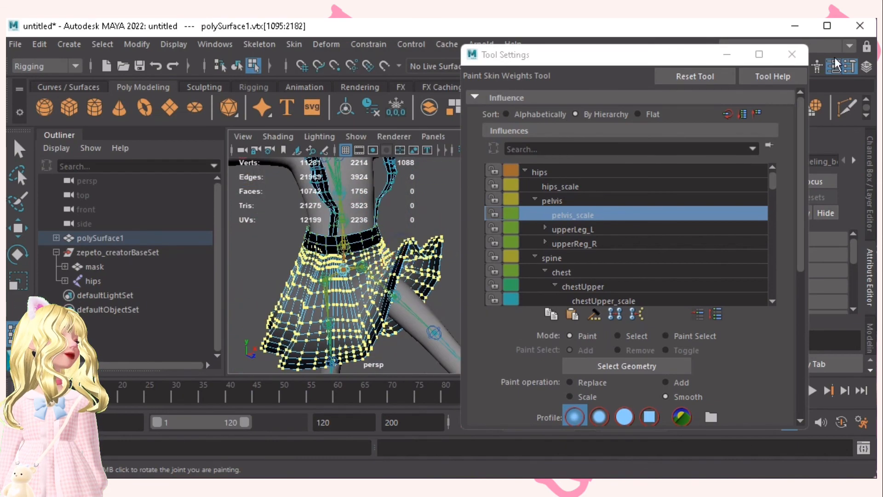
Step: Close the Paint Skin Weights tool settings and select the polySurface1 dress mesh
{"action": "left_click", "coordinate": [791, 54]}
{"action": "left_click", "coordinate": [148, 238]}
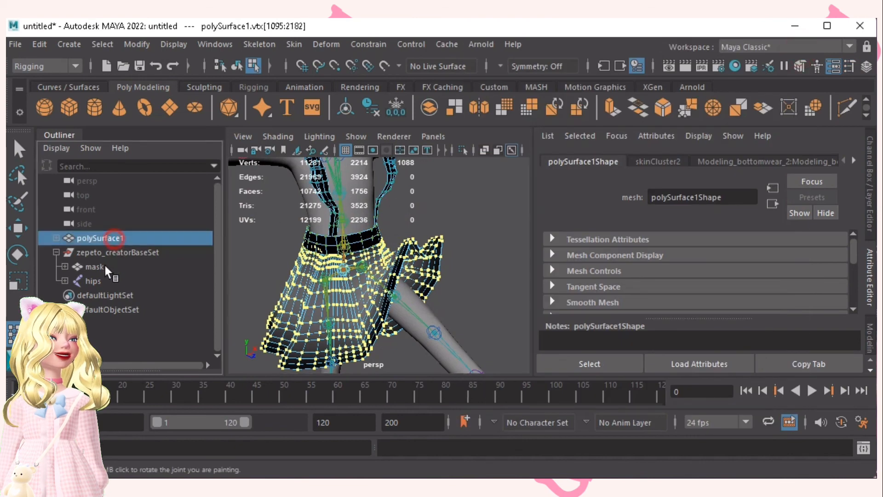
Step: Extend the selection from the polySurface1 mesh to the hips skeleton
{"action": "left_click", "coordinate": [97, 280], "text": "shift"}
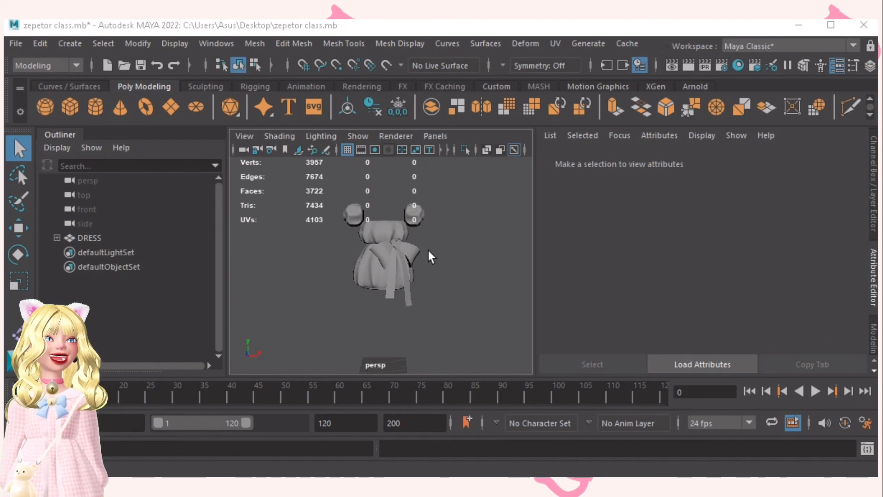
Step: Inspect the large front bow and its hanging ribbon tails on the DRESS model in the zepetor class scene
{"action": "right_click_drag", "start_coordinate": [363, 260], "coordinate": [447, 283], "text": "alt"}
{"action": "middle_click_drag", "start_coordinate": [405, 232], "coordinate": [405, 262], "text": "alt"}
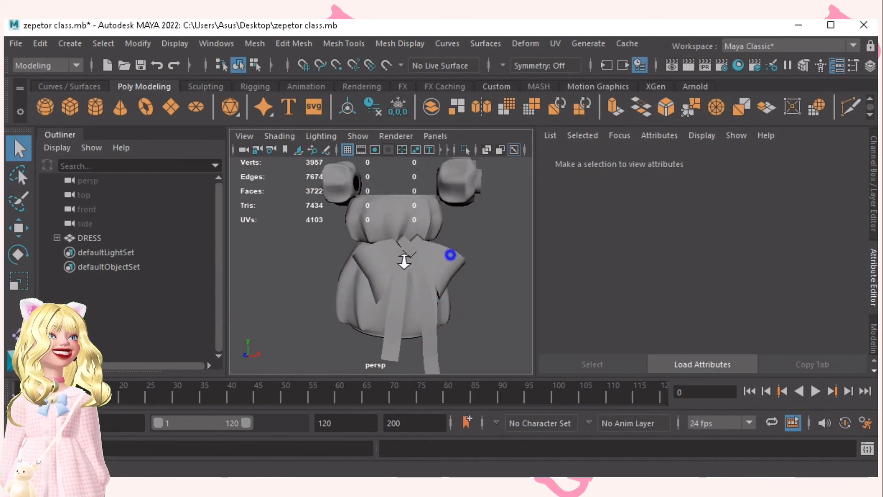
{"action": "mouse_move", "coordinate": [404, 262]}
{"action": "left_mouse_down", "text": "alt"}
{"action": "mouse_move", "coordinate": [683, 252]}
{"action": "mouse_move", "coordinate": [368, 256]}
{"action": "mouse_move", "coordinate": [403, 230]}
{"action": "left_mouse_up", "text": "alt"}
{"action": "mouse_move", "coordinate": [391, 297]}
{"action": "right_mouse_down", "text": "alt"}
{"action": "mouse_move", "coordinate": [444, 311]}
{"action": "mouse_move", "coordinate": [402, 271]}
{"action": "right_mouse_up", "text": "alt"}
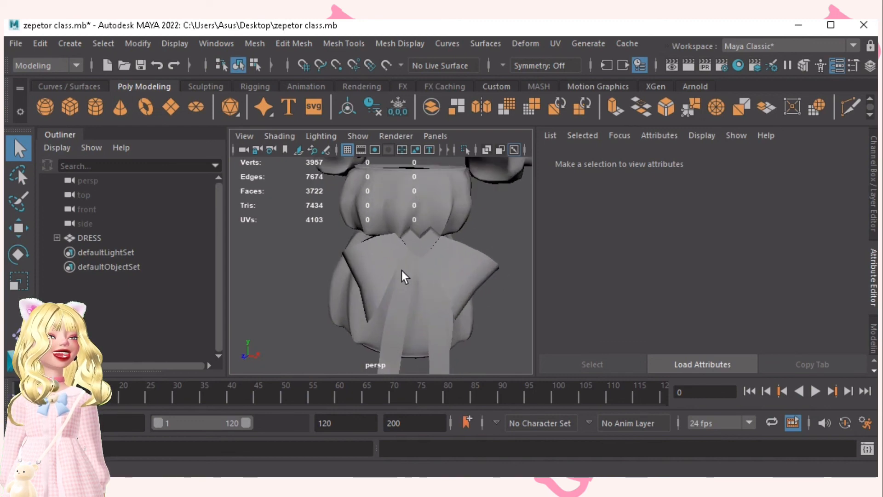
{"action": "mouse_move", "coordinate": [405, 254]}
{"action": "left_mouse_down", "text": "alt"}
{"action": "mouse_move", "coordinate": [354, 241]}
{"action": "mouse_move", "coordinate": [398, 243]}
{"action": "left_mouse_up", "text": "alt"}
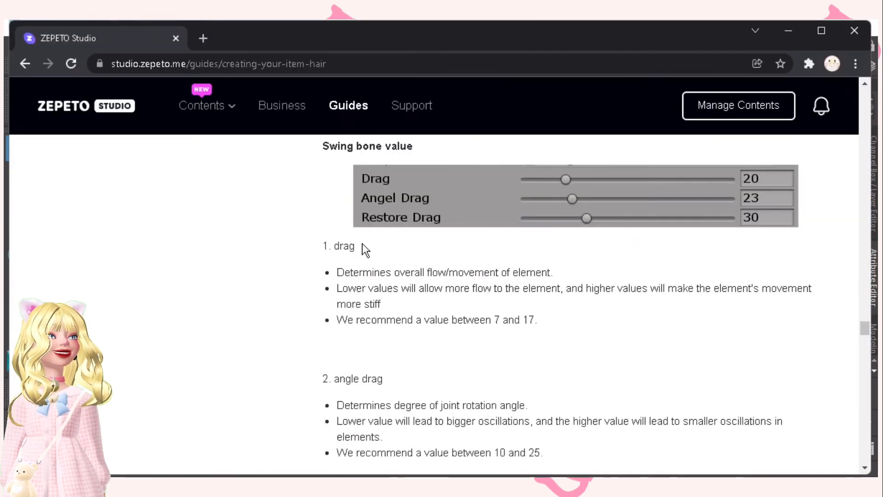
Step: Switch to the ZEPETO Studio hair guide in the browser and review the three parameters listed under Swing bone value
{"action": "left_click_drag", "start_coordinate": [360, 245], "coordinate": [316, 252]}
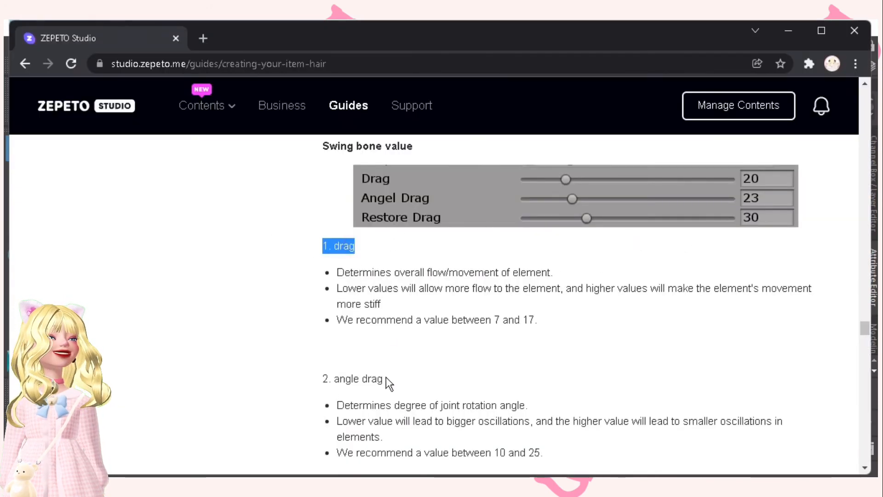
{"action": "left_click_drag", "start_coordinate": [386, 379], "coordinate": [322, 379]}
{"action": "scroll", "coordinate": [399, 354], "scroll_direction": "down", "scroll_amount": 5}
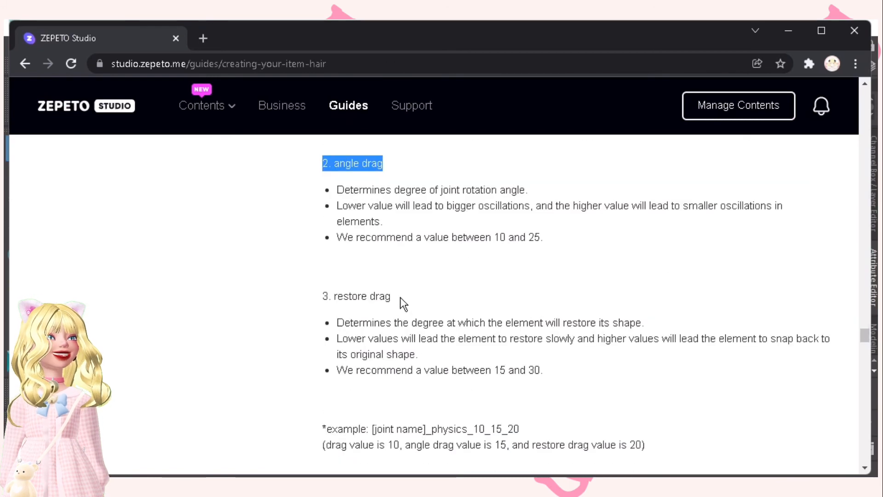
{"action": "left_click_drag", "start_coordinate": [399, 297], "coordinate": [309, 297]}
{"action": "scroll", "coordinate": [446, 298], "scroll_direction": "up", "scroll_amount": 5}
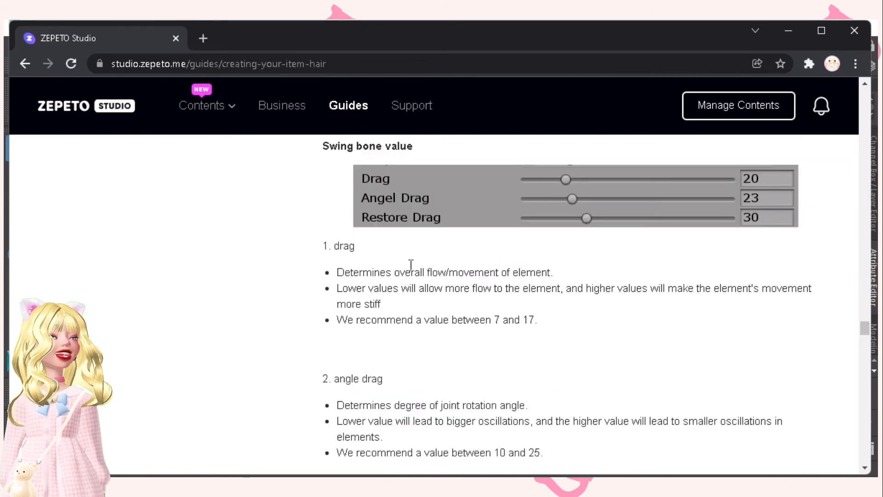
Step: Read the recommended value ranges for drag, angle drag and restore drag in the swing bone section
{"action": "left_click_drag", "start_coordinate": [361, 246], "coordinate": [313, 246]}
{"action": "left_click", "coordinate": [344, 244]}
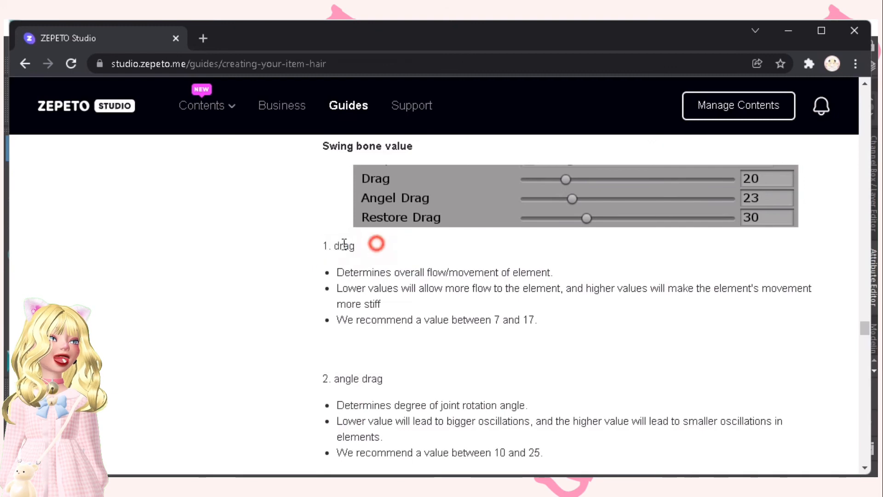
{"action": "triple_click", "coordinate": [344, 245]}
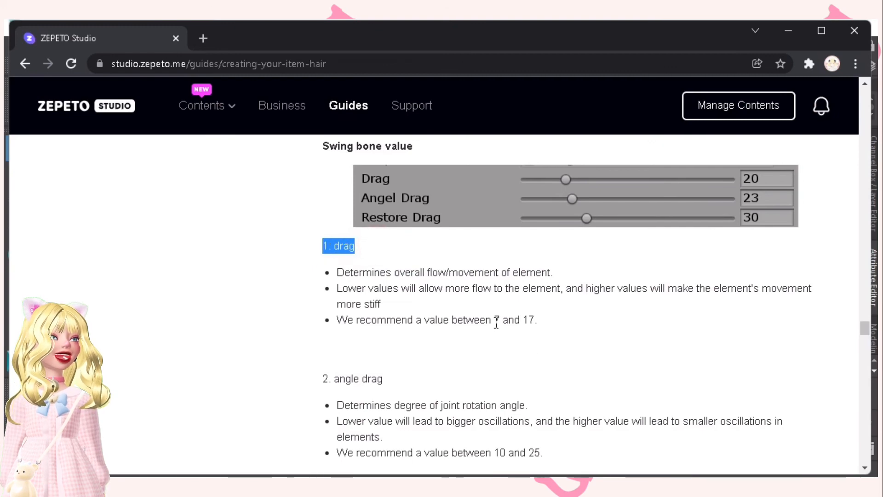
{"action": "left_click_drag", "start_coordinate": [496, 320], "coordinate": [515, 321]}
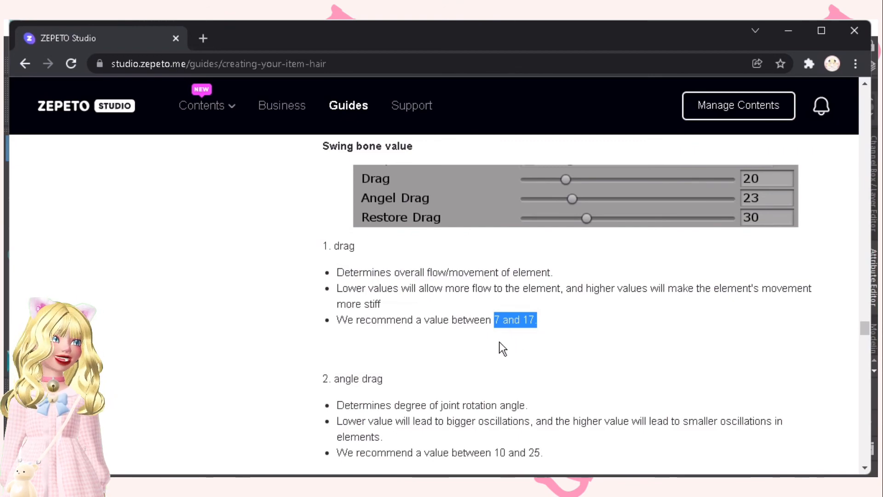
{"action": "scroll", "coordinate": [467, 301], "scroll_direction": "down", "scroll_amount": 3}
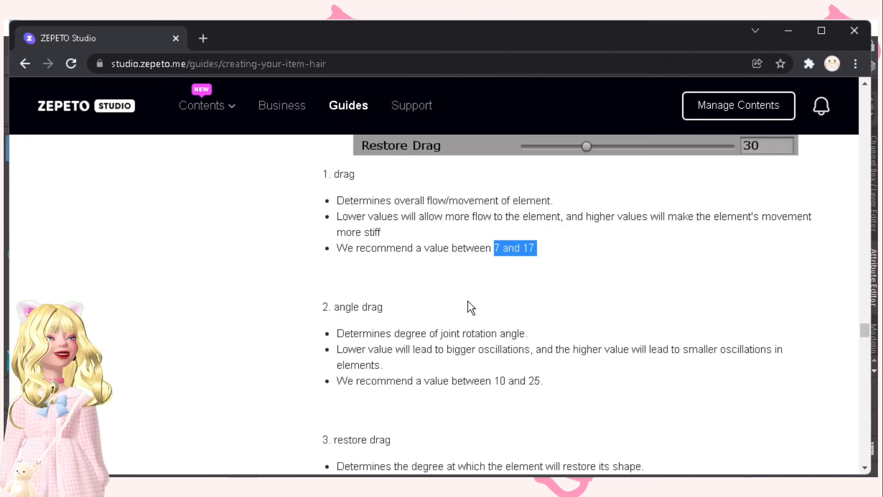
{"action": "left_click", "coordinate": [337, 239]}
{"action": "left_click_drag", "start_coordinate": [336, 239], "coordinate": [436, 254]}
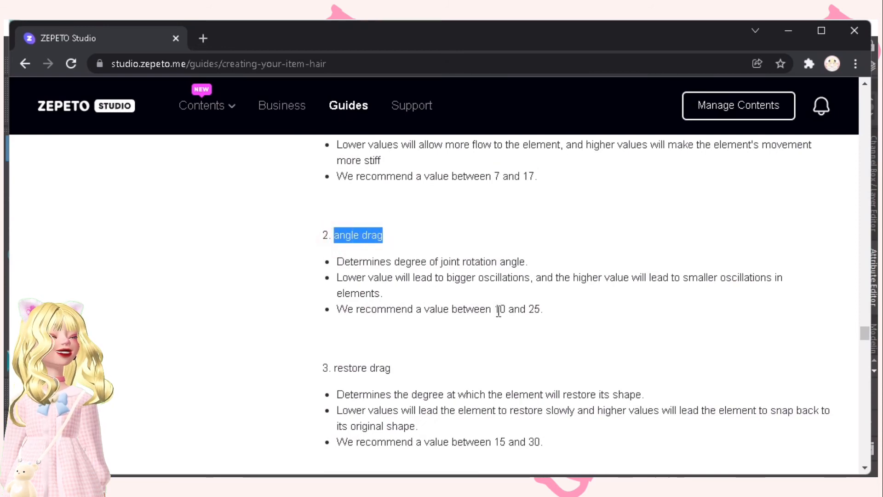
{"action": "left_click_drag", "start_coordinate": [511, 311], "coordinate": [563, 313]}
{"action": "scroll", "coordinate": [555, 322], "scroll_direction": "down", "scroll_amount": 2}
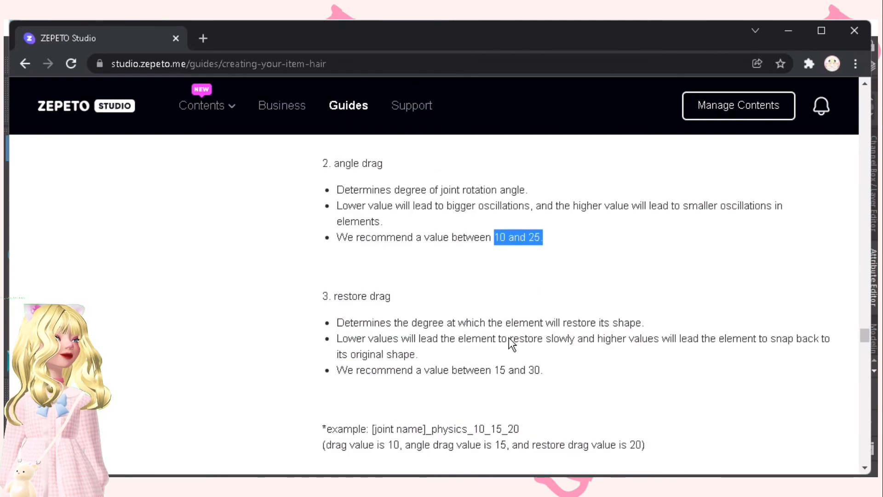
{"action": "left_click_drag", "start_coordinate": [338, 297], "coordinate": [386, 302]}
{"action": "left_click_drag", "start_coordinate": [500, 372], "coordinate": [545, 372]}
{"action": "scroll", "coordinate": [534, 304], "scroll_direction": "up", "scroll_amount": 4}
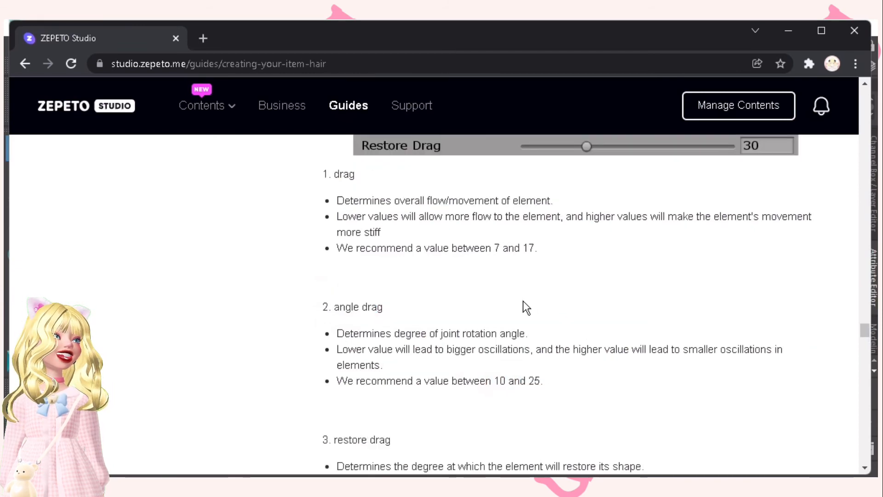
Step: Study the guide's explanations of how drag, angle drag and restore drag each influence the element's movement
{"action": "left_click_drag", "start_coordinate": [345, 176], "coordinate": [355, 175]}
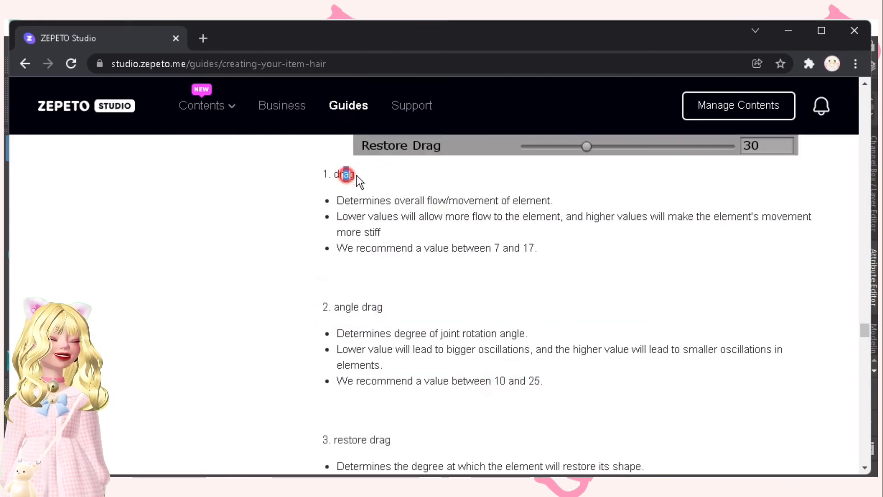
{"action": "left_click", "coordinate": [376, 204]}
{"action": "left_click_drag", "start_coordinate": [390, 202], "coordinate": [544, 205]}
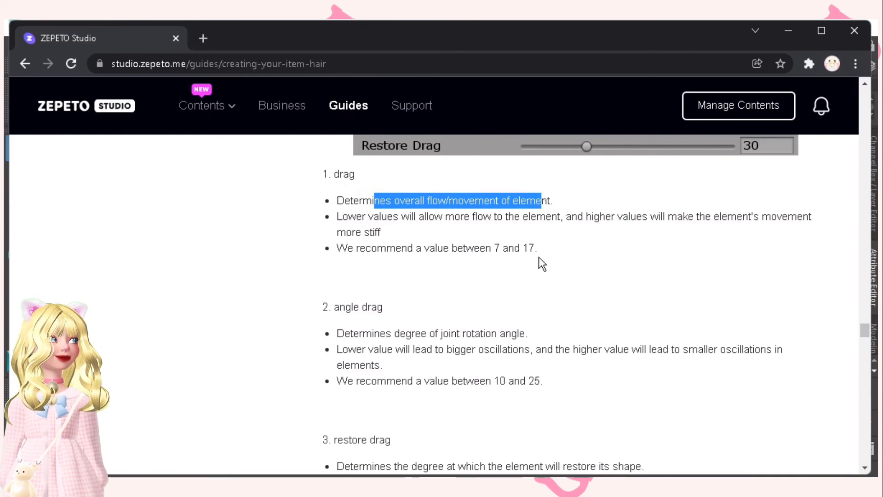
{"action": "scroll", "coordinate": [539, 256], "scroll_direction": "down", "scroll_amount": 2}
{"action": "left_click_drag", "start_coordinate": [335, 235], "coordinate": [382, 235]}
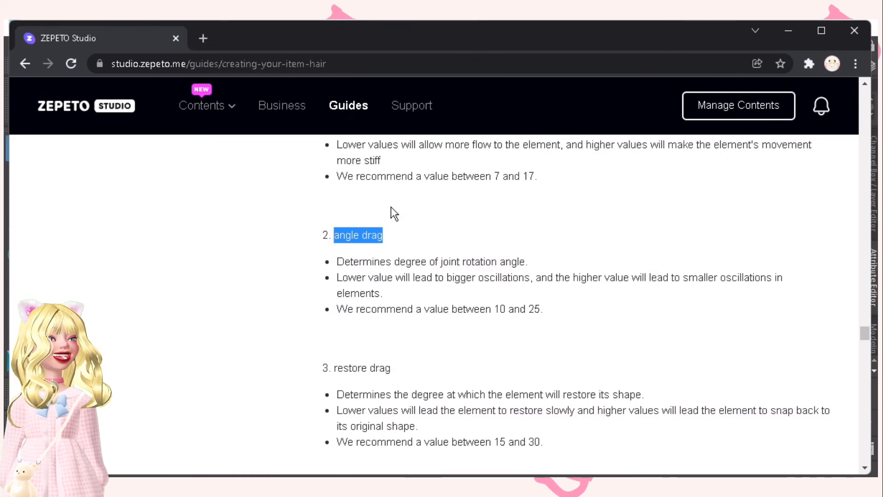
{"action": "left_click_drag", "start_coordinate": [467, 277], "coordinate": [519, 277]}
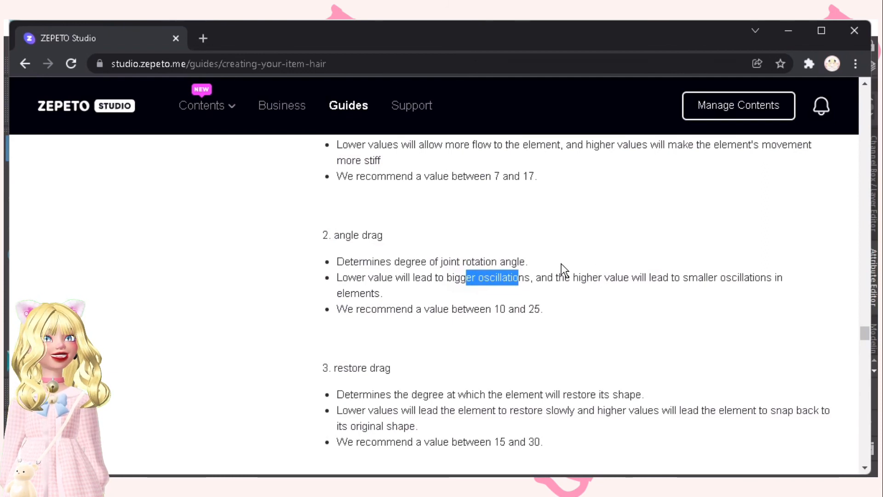
{"action": "scroll", "coordinate": [584, 299], "scroll_direction": "down", "scroll_amount": 2}
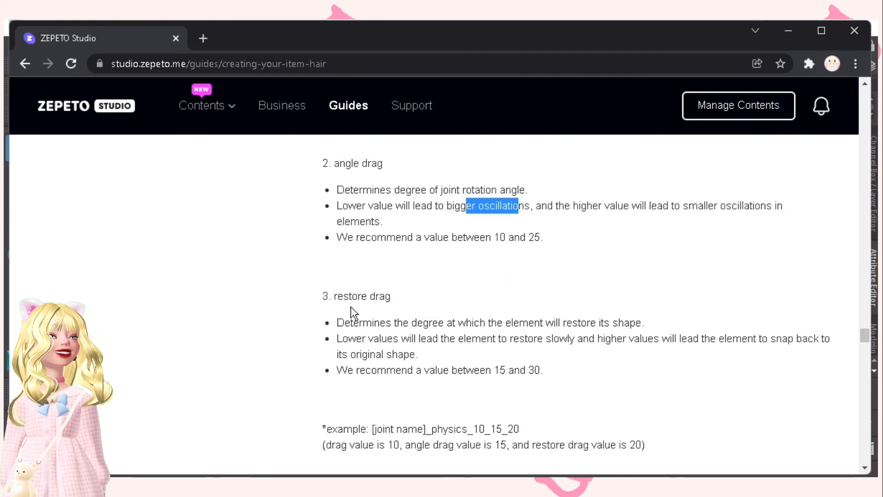
{"action": "left_click_drag", "start_coordinate": [346, 299], "coordinate": [458, 325]}
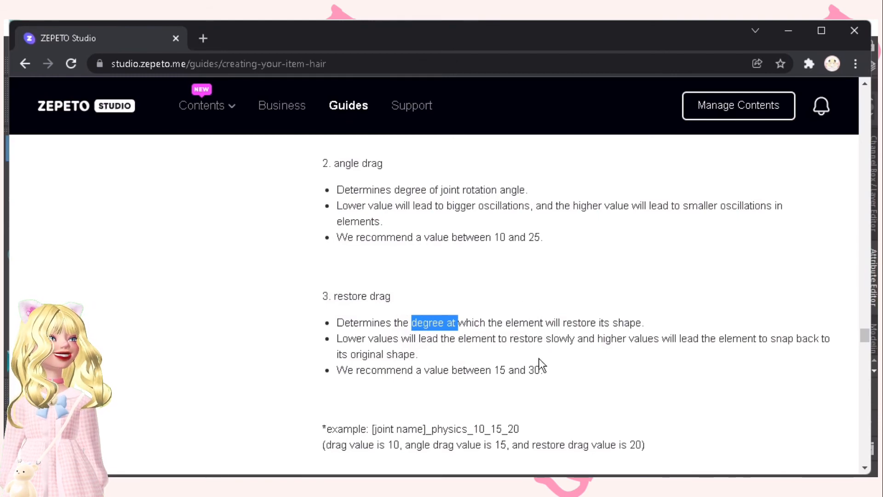
Step: Recheck the recommended ranges of the swing bone values, going from restore drag back up to drag
{"action": "left_click", "coordinate": [496, 369]}
{"action": "left_click_drag", "start_coordinate": [496, 369], "coordinate": [544, 370]}
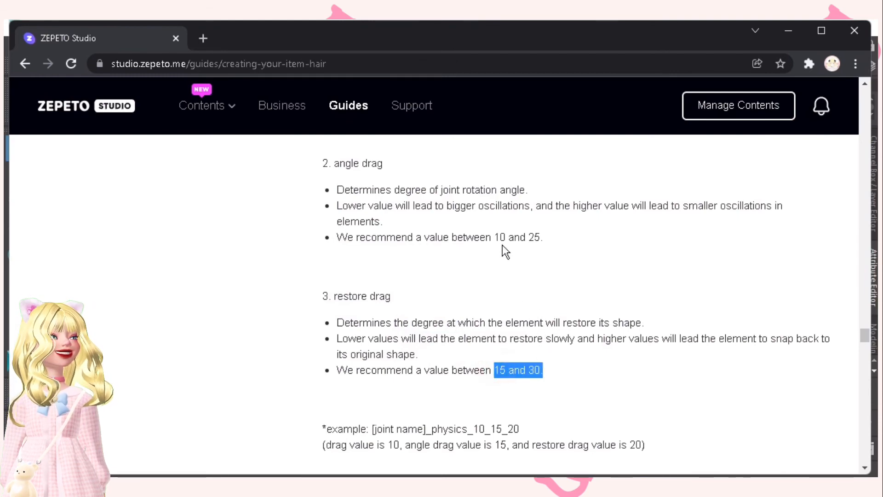
{"action": "left_click_drag", "start_coordinate": [495, 237], "coordinate": [562, 246]}
{"action": "scroll", "coordinate": [485, 205], "scroll_direction": "up", "scroll_amount": 2}
{"action": "left_click_drag", "start_coordinate": [495, 176], "coordinate": [539, 183]}
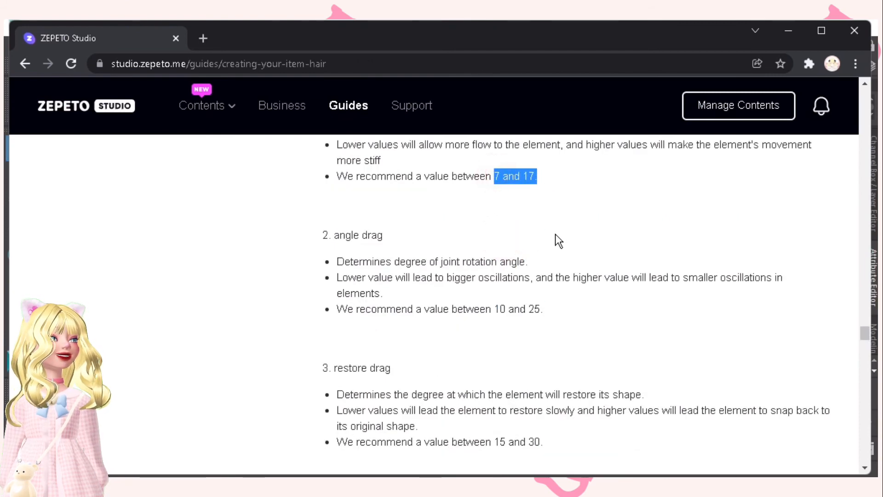
Step: Examine the guide's example of the physics joint naming format and the order of its three values
{"action": "scroll", "coordinate": [562, 253], "scroll_direction": "down", "scroll_amount": 5}
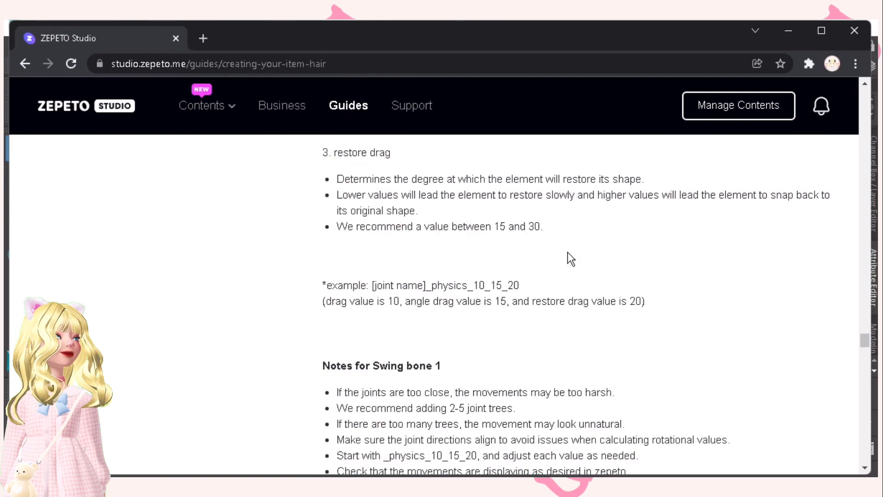
{"action": "left_click_drag", "start_coordinate": [338, 286], "coordinate": [472, 286]}
{"action": "left_click", "coordinate": [533, 256]}
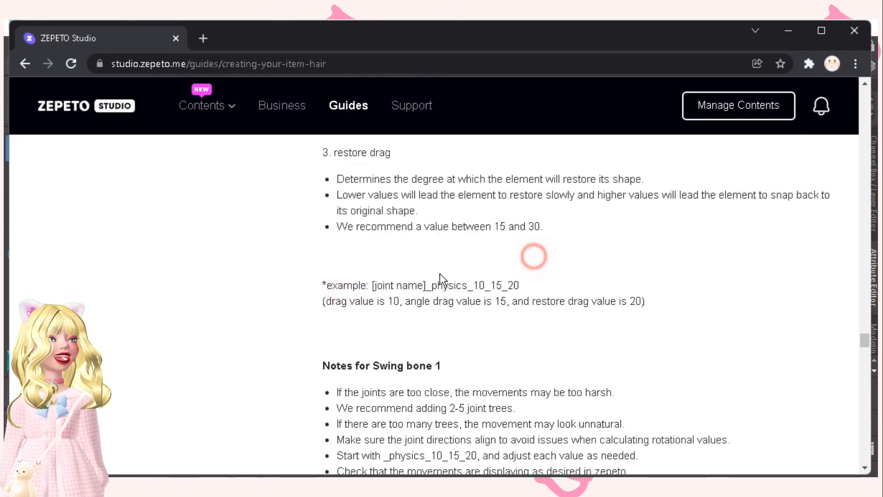
{"action": "left_click_drag", "start_coordinate": [374, 285], "coordinate": [550, 290]}
{"action": "left_click", "coordinate": [585, 280]}
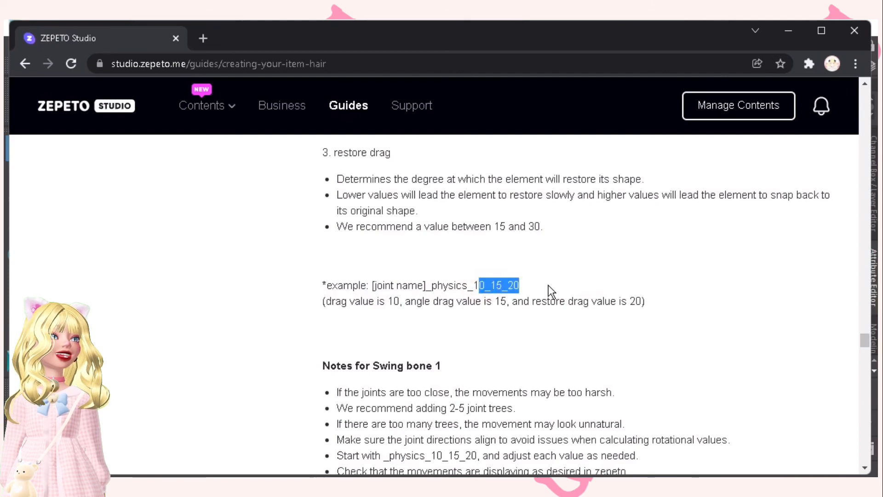
{"action": "scroll", "coordinate": [544, 295], "scroll_direction": "up", "scroll_amount": 2}
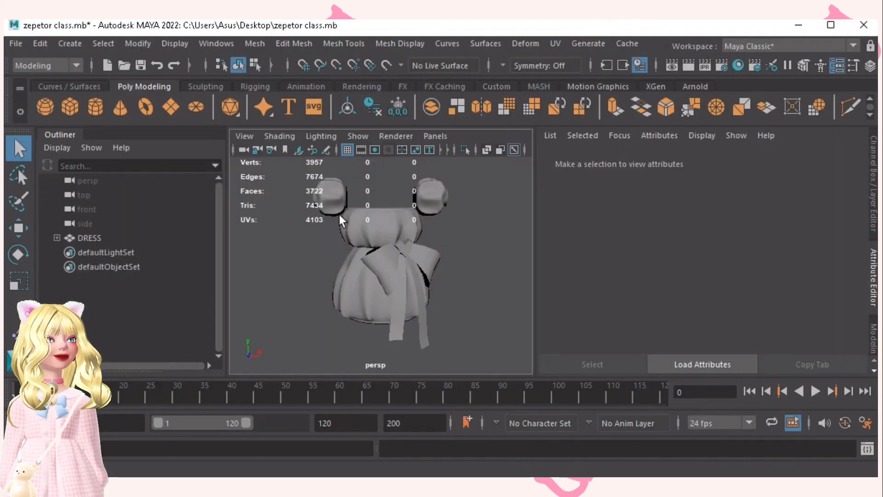
Step: Switch back to Maya and, in the Rigging menu set, create a single joint on the ground grid at about X 5.15, Z 6.38
{"action": "scroll", "coordinate": [391, 248], "scroll_direction": "down", "scroll_amount": 3}
{"action": "middle_click_drag", "start_coordinate": [399, 294], "coordinate": [406, 279], "text": "alt"}
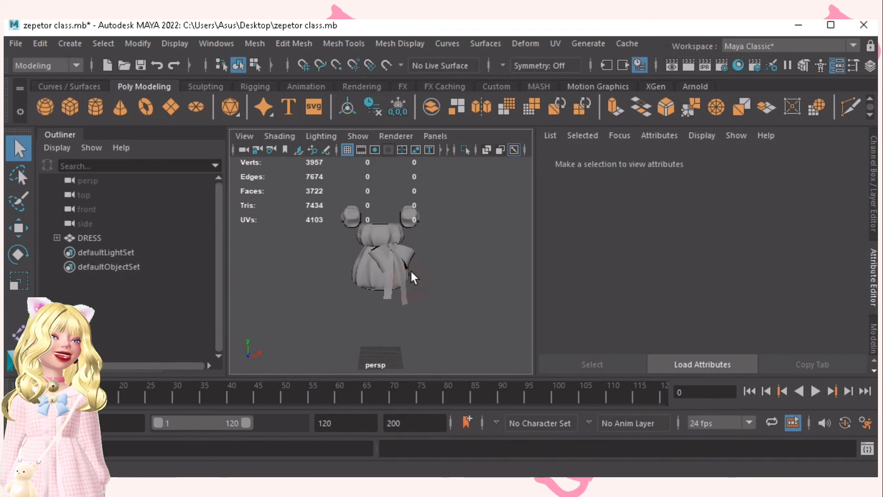
{"action": "key", "text": "F3"}
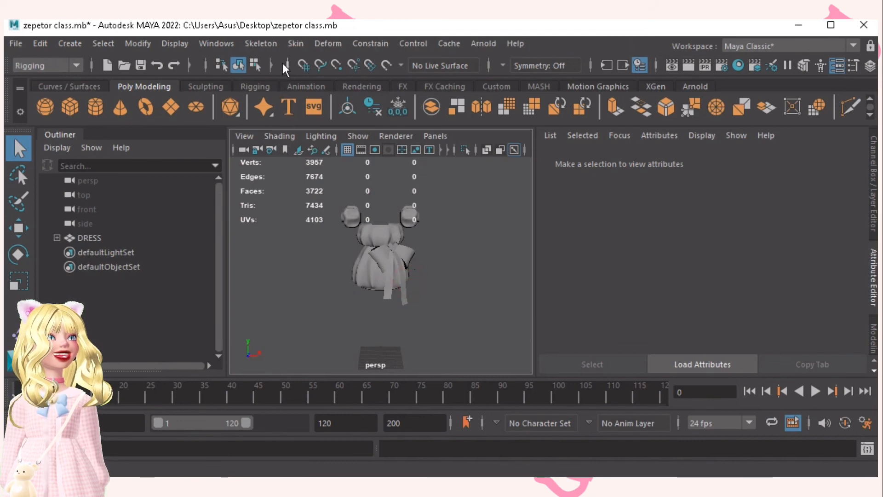
{"action": "left_click", "coordinate": [261, 43]}
{"action": "left_click", "coordinate": [279, 79]}
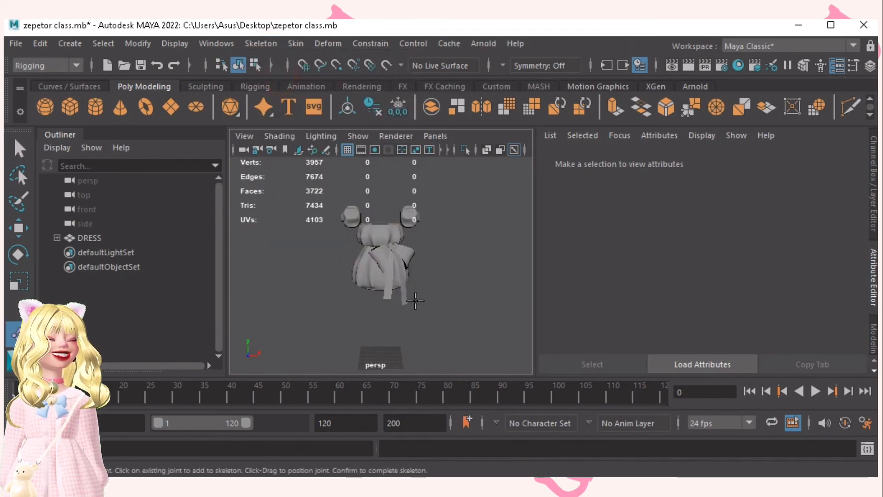
{"action": "middle_click_drag", "start_coordinate": [416, 340], "coordinate": [403, 235], "text": "alt"}
{"action": "right_click_drag", "start_coordinate": [312, 244], "coordinate": [438, 288], "text": "alt"}
{"action": "left_click_drag", "start_coordinate": [437, 290], "coordinate": [440, 326], "text": "alt"}
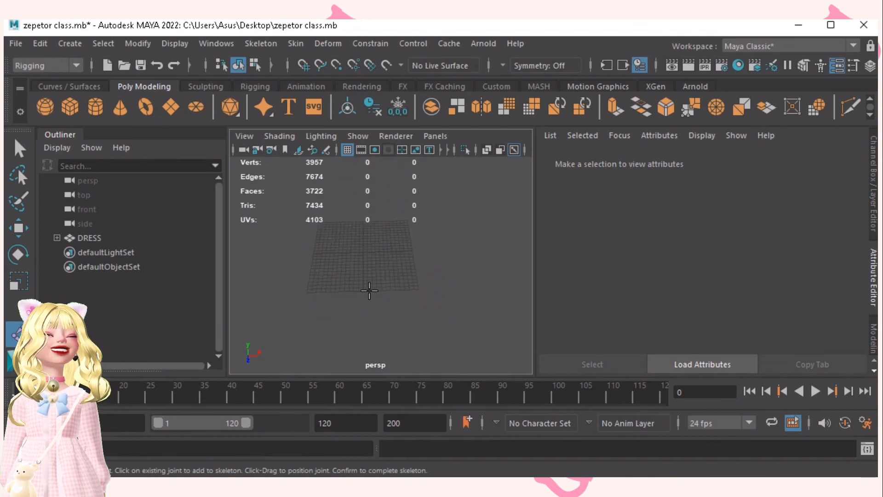
{"action": "right_click_drag", "start_coordinate": [373, 280], "coordinate": [557, 302], "text": "alt"}
{"action": "left_click", "coordinate": [388, 260]}
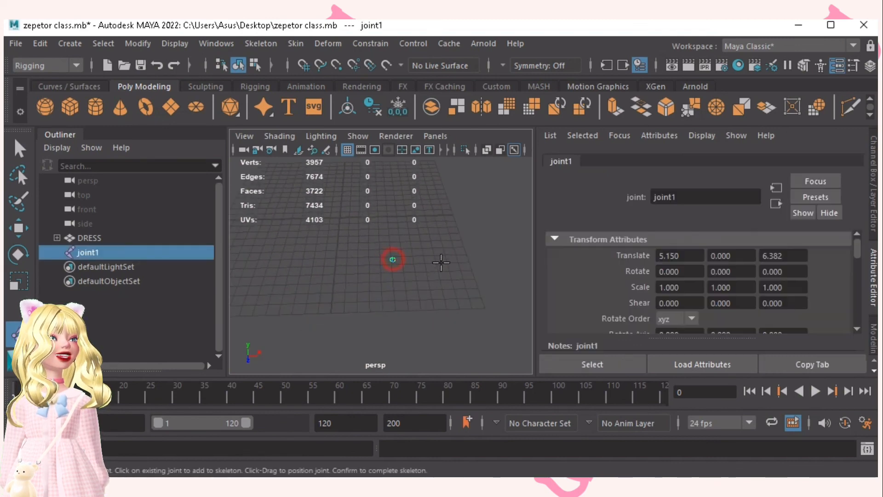
Step: Rename the new joint ribbonA_00_L_physics_9_20_15 and undo the stray extra joint placed on the grid
{"action": "double_click", "coordinate": [86, 253]}
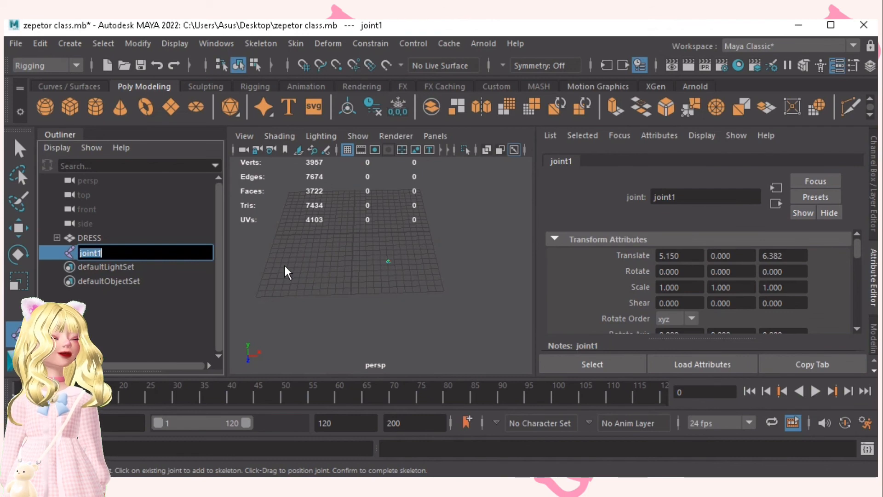
{"action": "key", "text": "BackSpace"}
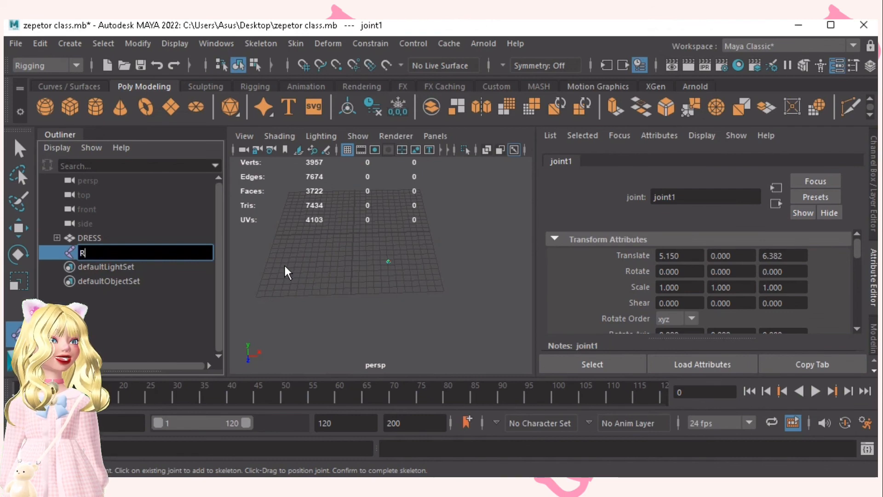
{"action": "type", "text": "ribbonA"}
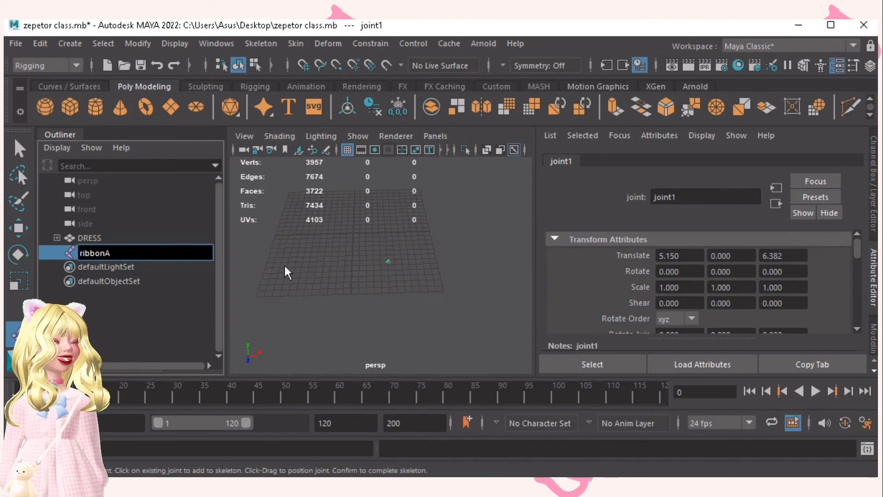
{"action": "type", "text": "_0"}
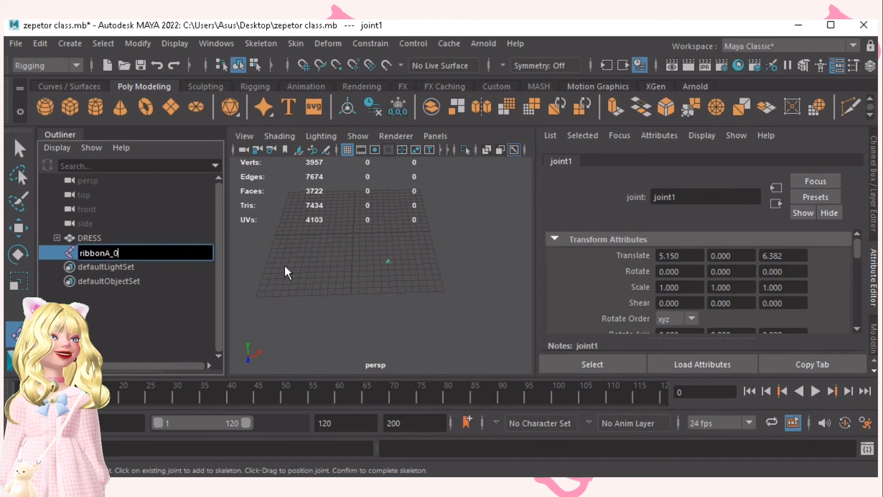
{"action": "type", "text": "0_L_p"}
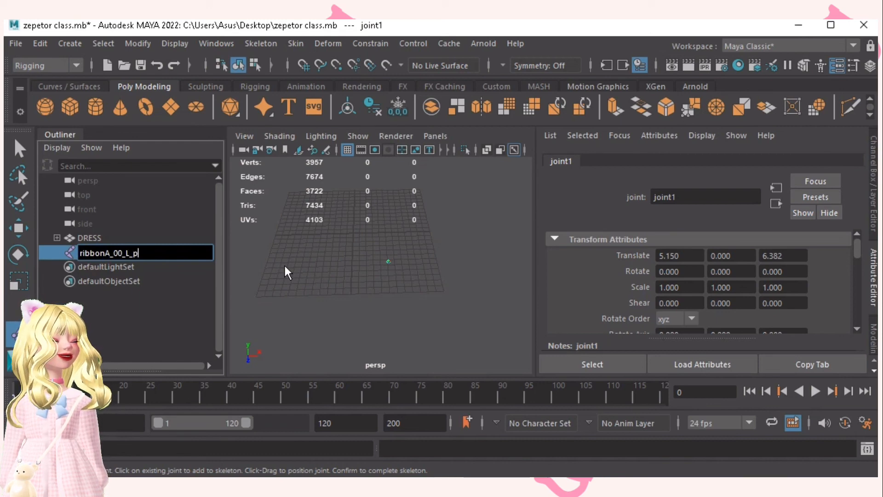
{"action": "type", "text": "hysics_9"}
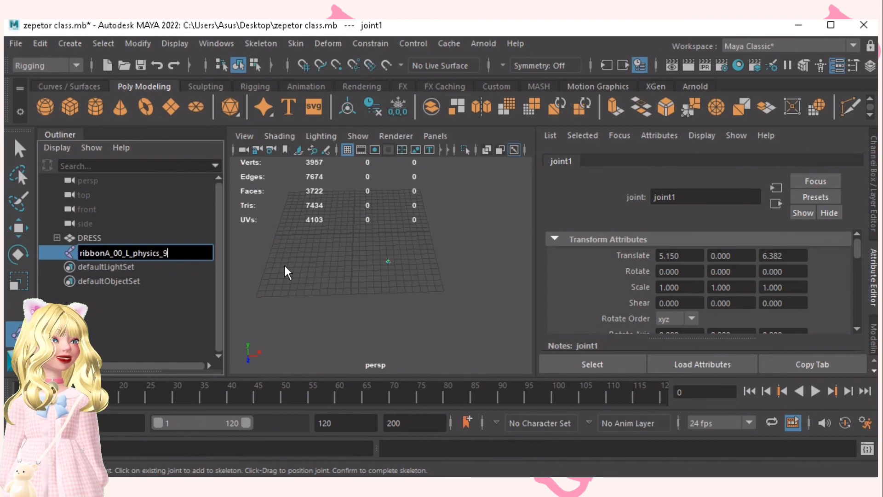
{"action": "type", "text": "_"}
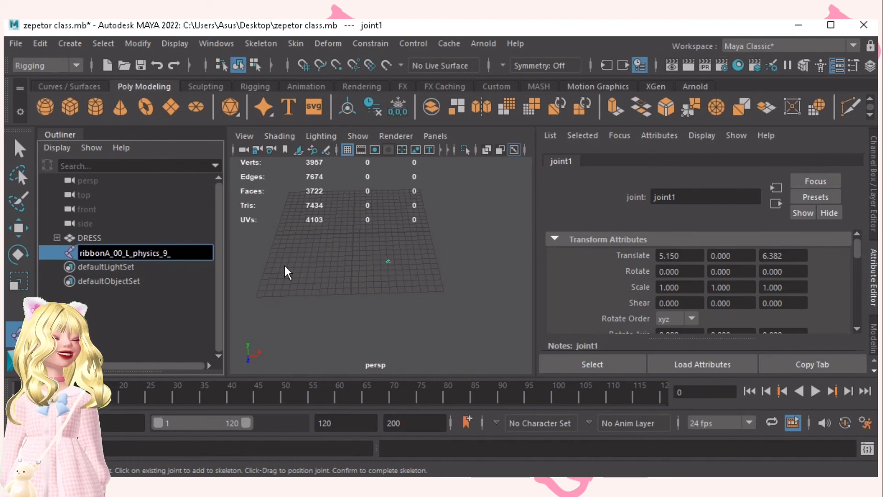
{"action": "type", "text": "20_2"}
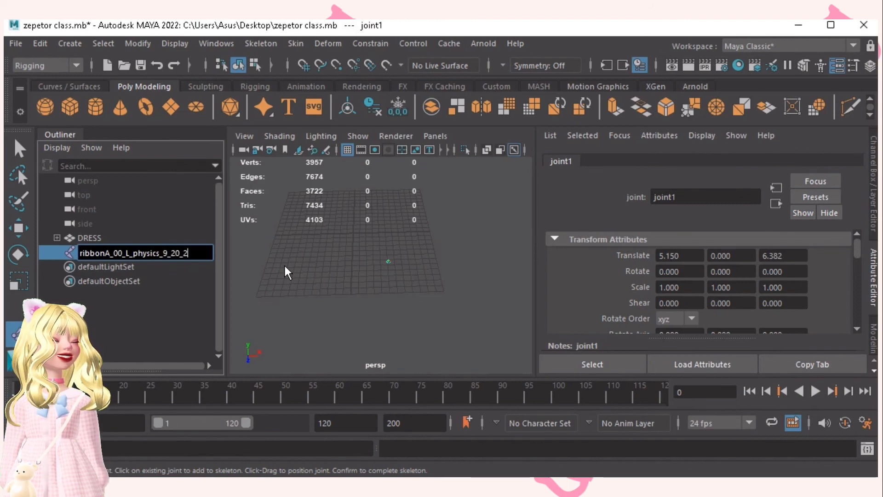
{"action": "type", "text": "0"}
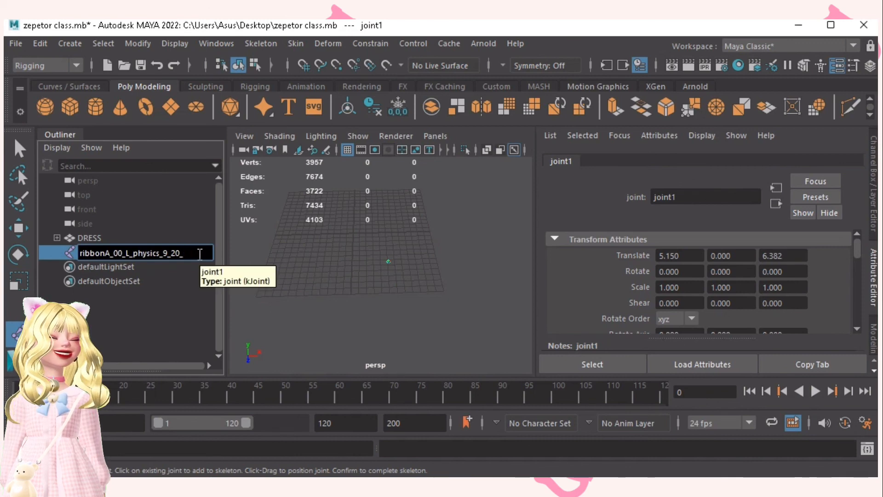
{"action": "left_click", "coordinate": [322, 301]}
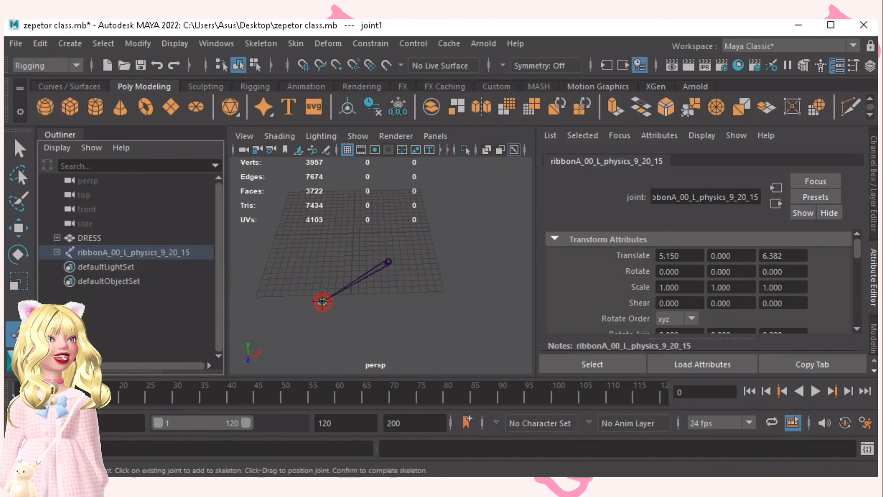
{"action": "key", "text": "ctrl+z"}
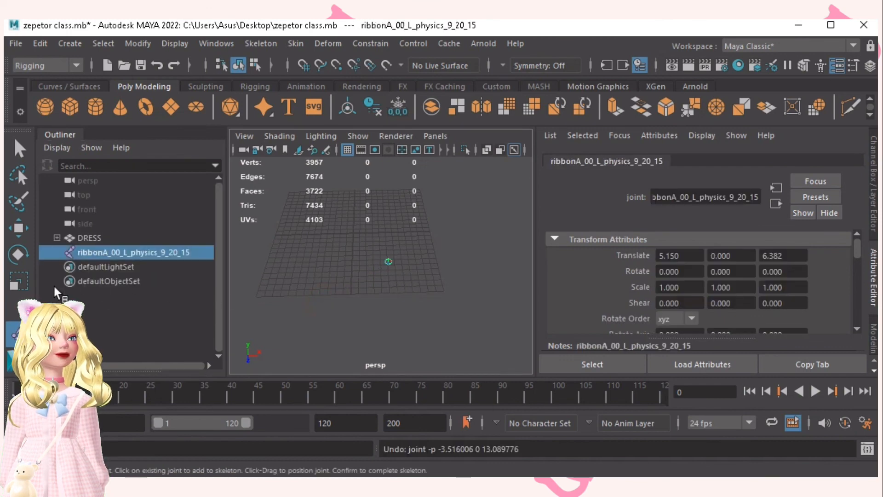
Step: Raise the physics joint from the grid to the dress's ribbon knot, to a Translate Y of about 61.3
{"action": "key", "text": "q"}
{"action": "key", "text": "f"}
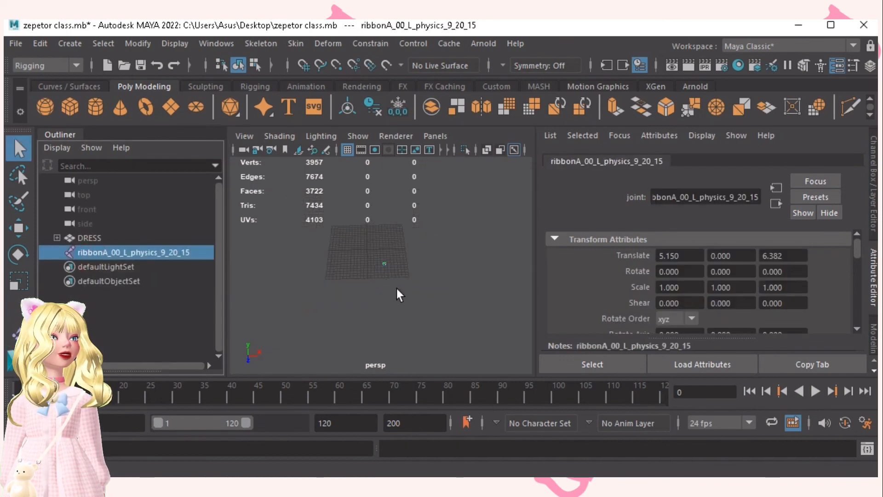
{"action": "scroll", "coordinate": [398, 294], "scroll_direction": "down", "scroll_amount": 5}
{"action": "key", "text": "w"}
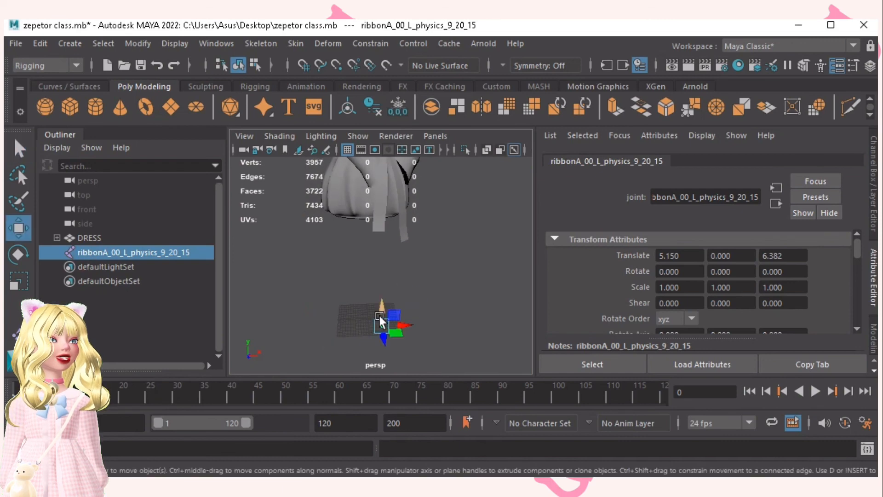
{"action": "left_click_drag", "start_coordinate": [381, 310], "coordinate": [382, 184]}
{"action": "middle_click_drag", "start_coordinate": [381, 184], "coordinate": [353, 280], "text": "alt"}
{"action": "left_click_drag", "start_coordinate": [351, 267], "coordinate": [351, 226]}
{"action": "right_click_drag", "start_coordinate": [360, 238], "coordinate": [483, 280], "text": "alt"}
{"action": "left_click_drag", "start_coordinate": [388, 286], "coordinate": [338, 277], "text": "alt"}
{"action": "middle_click_drag", "start_coordinate": [337, 277], "coordinate": [359, 325], "text": "alt"}
{"action": "left_click_drag", "start_coordinate": [327, 246], "coordinate": [326, 229]}
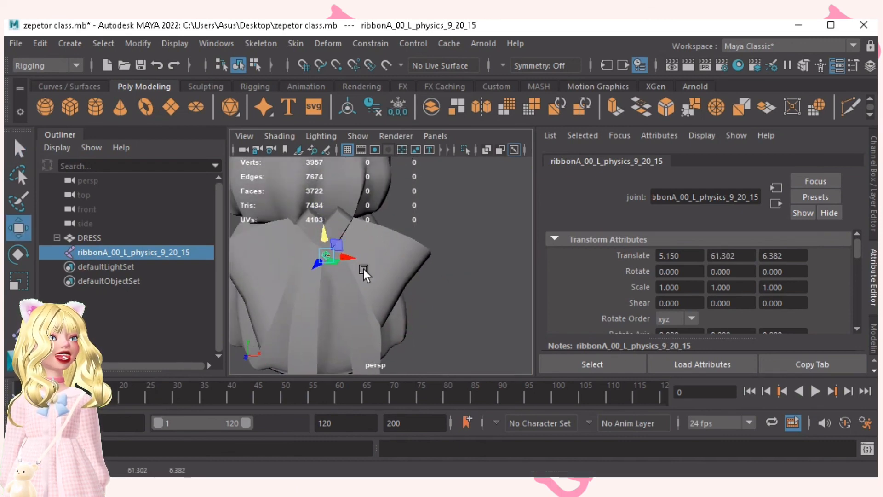
Step: Fit the physics joint into the top of the left-side ribbon at about X 8.22, Y 60.6, Z 8.9
{"action": "left_click_drag", "start_coordinate": [350, 258], "coordinate": [370, 260]}
{"action": "left_click_drag", "start_coordinate": [374, 296], "coordinate": [331, 277], "text": "alt"}
{"action": "mouse_move", "coordinate": [383, 268]}
{"action": "left_mouse_down", "text": "alt"}
{"action": "mouse_move", "coordinate": [431, 255]}
{"action": "mouse_move", "coordinate": [392, 237]}
{"action": "mouse_move", "coordinate": [387, 280]}
{"action": "left_mouse_up", "text": "alt"}
{"action": "left_click_drag", "start_coordinate": [368, 225], "coordinate": [369, 235]}
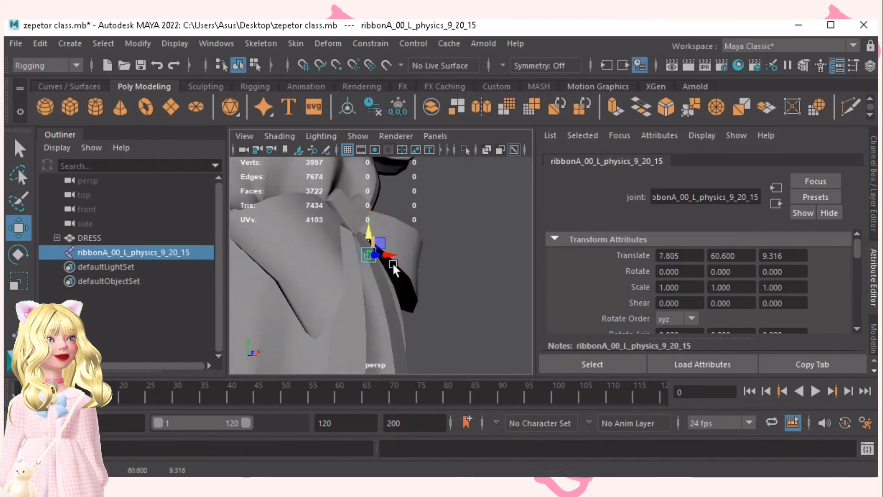
{"action": "left_click_drag", "start_coordinate": [392, 265], "coordinate": [366, 250], "text": "alt"}
{"action": "right_click_drag", "start_coordinate": [367, 251], "coordinate": [476, 286], "text": "alt"}
{"action": "left_click_drag", "start_coordinate": [343, 272], "coordinate": [317, 287], "text": "alt"}
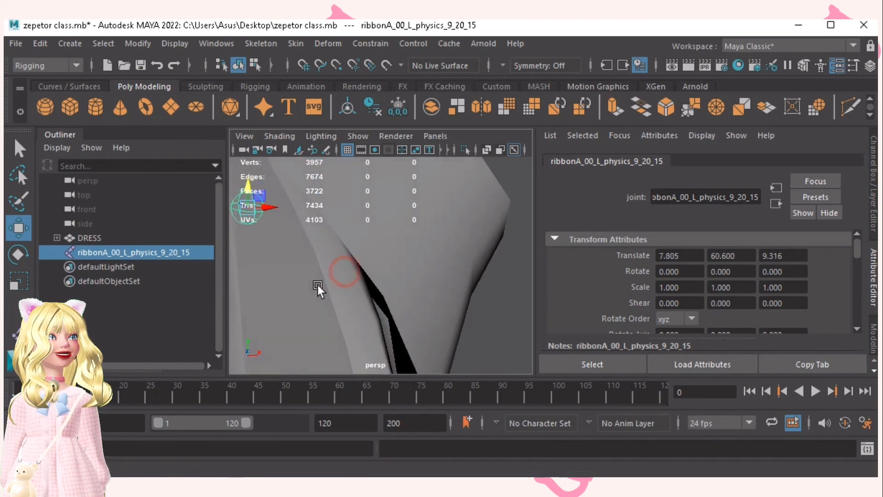
{"action": "left_click_drag", "start_coordinate": [279, 212], "coordinate": [304, 216]}
{"action": "left_click_drag", "start_coordinate": [370, 234], "coordinate": [422, 250], "text": "alt"}
{"action": "left_click_drag", "start_coordinate": [459, 284], "coordinate": [350, 272], "text": "alt"}
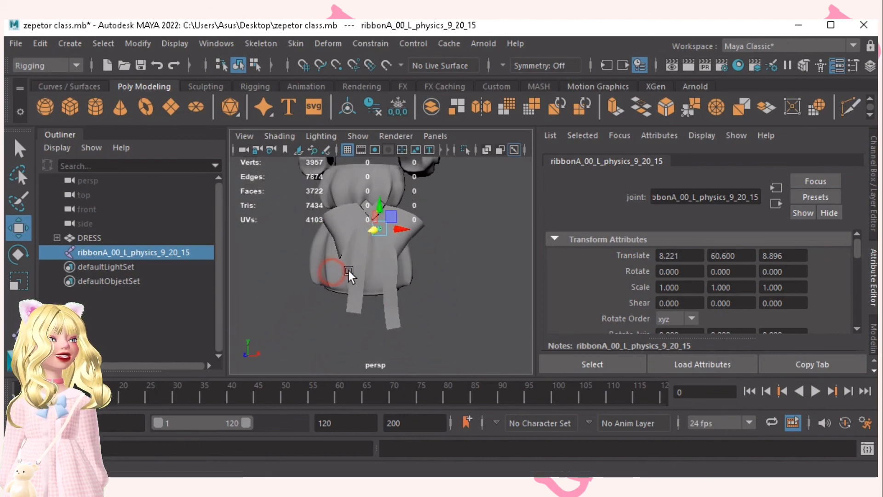
Step: Duplicate the physics joint and place the copy just below it on the ribbon at about X 9.12, Y 57.79, Z 10.76
{"action": "key", "text": "ctrl+d"}
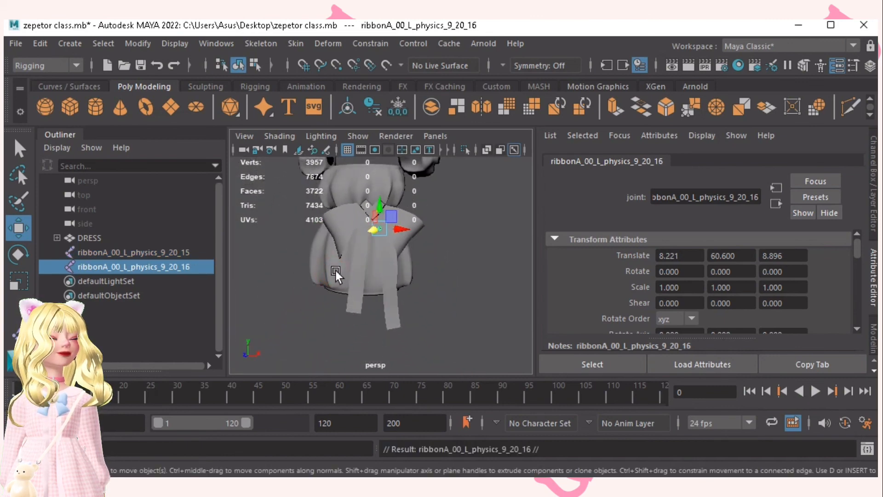
{"action": "left_click_drag", "start_coordinate": [380, 202], "coordinate": [441, 238]}
{"action": "scroll", "coordinate": [430, 234], "scroll_direction": "up", "scroll_amount": 4}
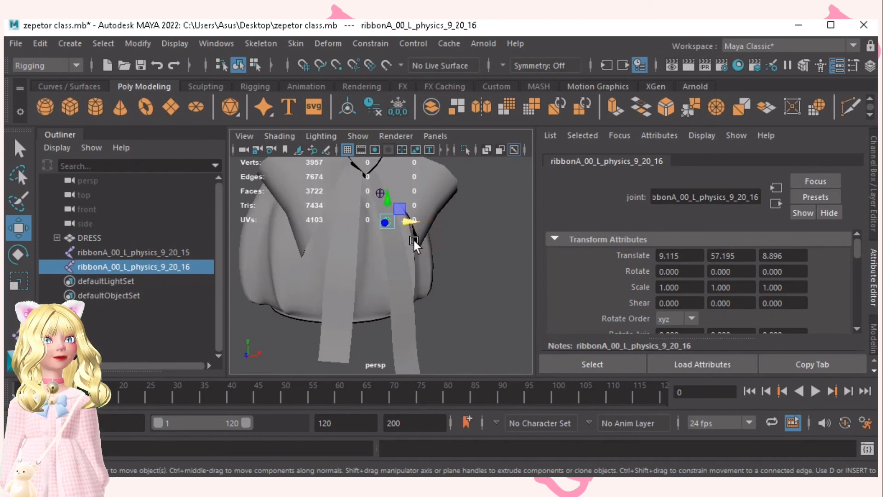
{"action": "scroll", "coordinate": [438, 269], "scroll_direction": "up", "scroll_amount": 5}
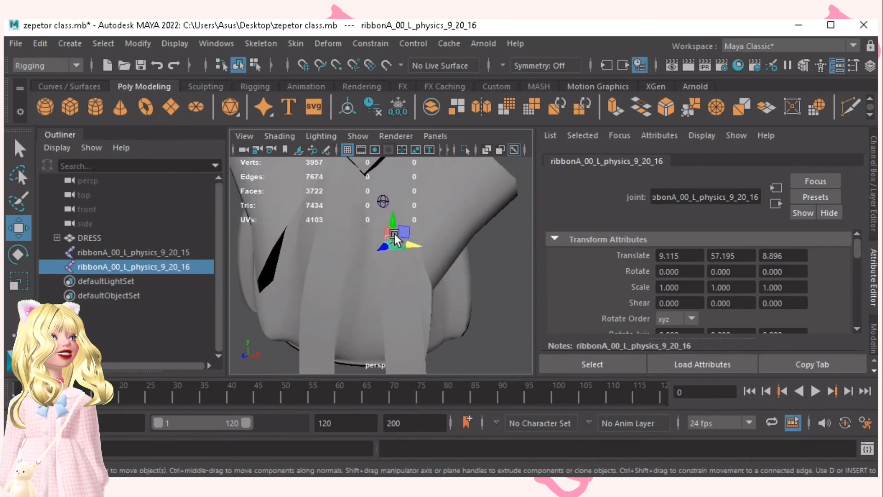
{"action": "left_click_drag", "start_coordinate": [460, 263], "coordinate": [528, 264], "text": "alt"}
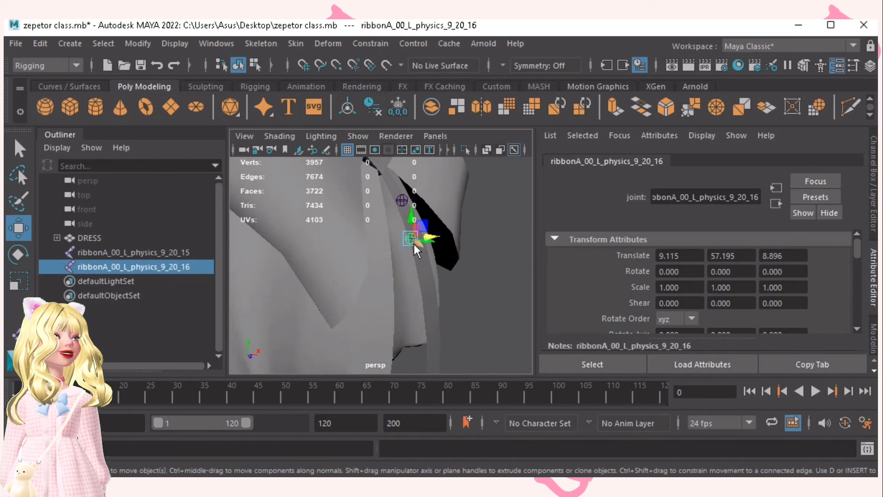
{"action": "left_click_drag", "start_coordinate": [416, 244], "coordinate": [414, 276]}
Step: Duplicate two more joints down the same ribbon, placing the third at about X 10.05, Y 54.73 and the fourth below it
{"action": "key", "text": "ctrl+d"}
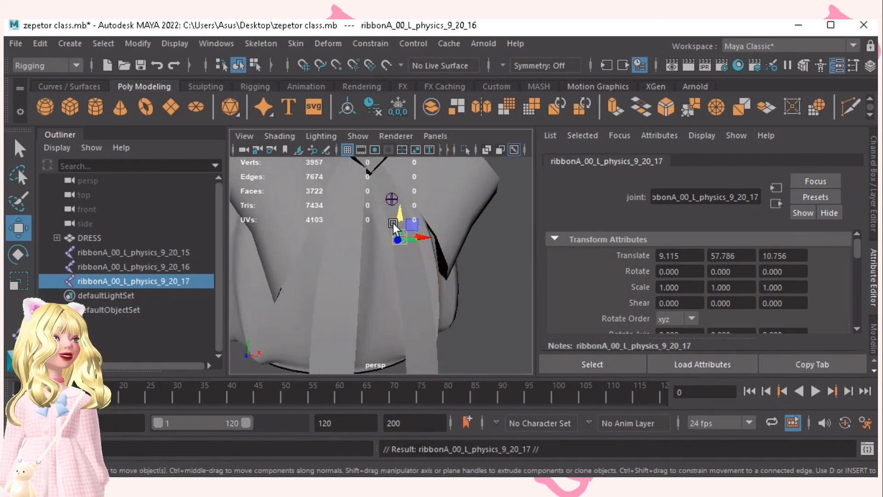
{"action": "left_click_drag", "start_coordinate": [400, 213], "coordinate": [409, 275]}
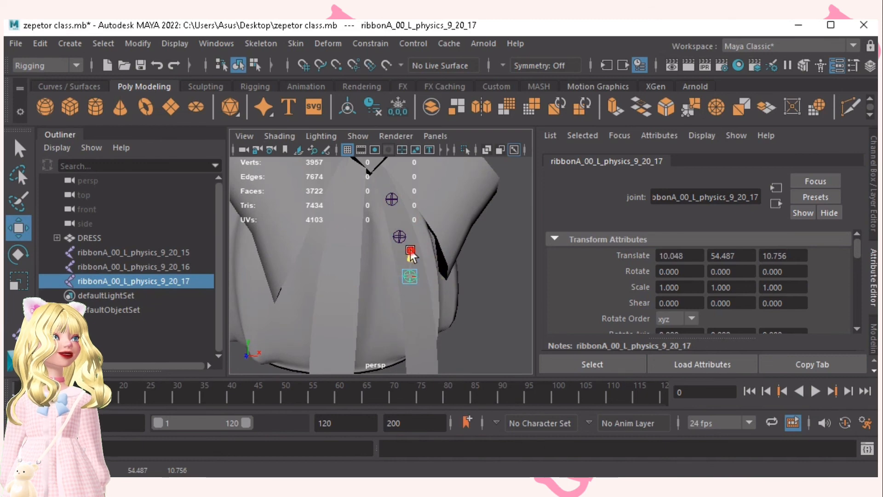
{"action": "middle_click_drag", "start_coordinate": [435, 291], "coordinate": [411, 238], "text": "alt"}
{"action": "key", "text": "ctrl+d"}
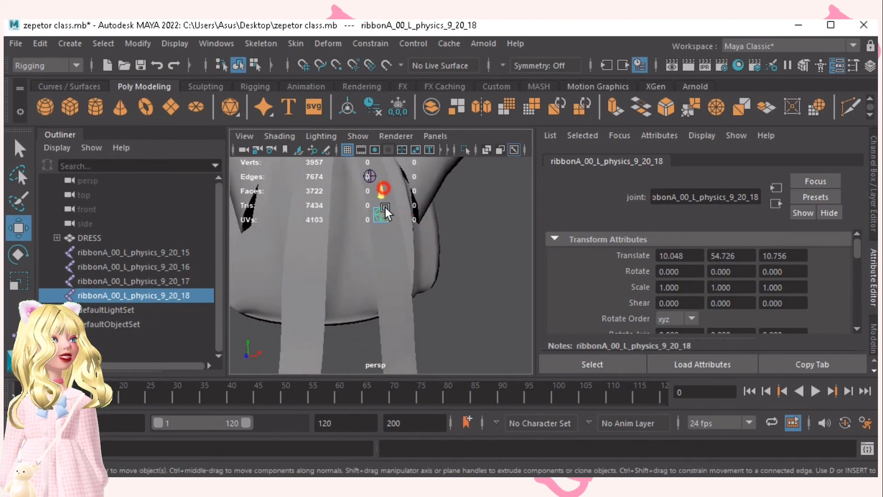
{"action": "left_click_drag", "start_coordinate": [382, 206], "coordinate": [416, 303]}
Step: Duplicate four more evenly spaced joints down the ribbon, with the last near its tip at about X 12.58, Y 37.05, Z 10.76
{"action": "key", "text": "ctrl+d"}
{"action": "middle_click_drag", "start_coordinate": [416, 302], "coordinate": [427, 214], "text": "alt"}
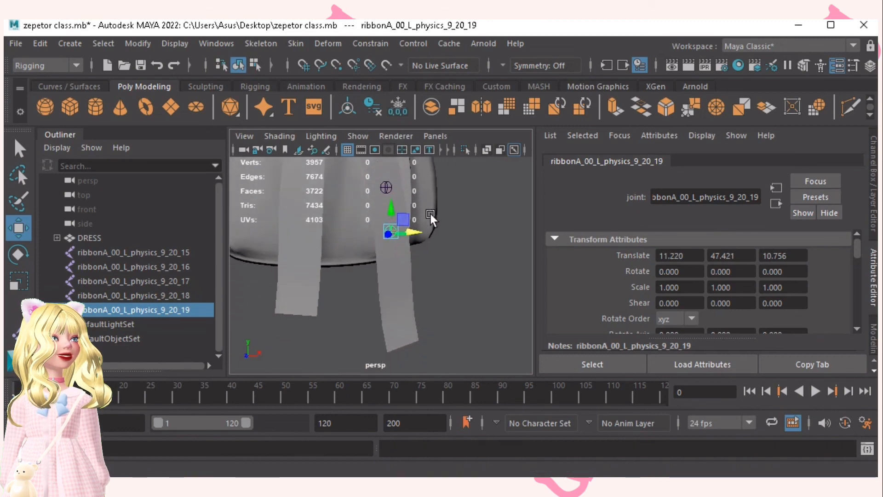
{"action": "key", "text": "ctrl+d"}
{"action": "left_click_drag", "start_coordinate": [395, 207], "coordinate": [431, 307]}
{"action": "key", "text": "ctrl+d"}
{"action": "key", "text": "ctrl+d"}
{"action": "left_click_drag", "start_coordinate": [330, 278], "coordinate": [373, 200], "text": "alt"}
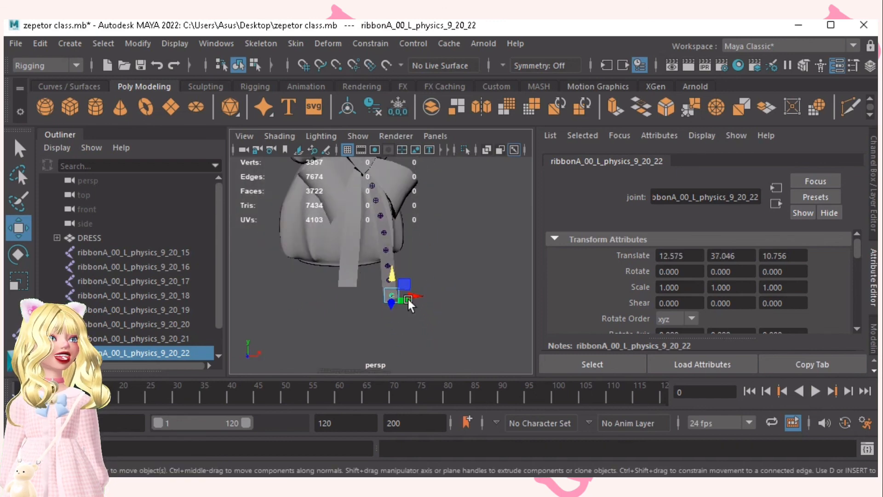
Step: Rename the second joint from the top of the ribbon as ribbonA_01_L, dropping the physics suffix
{"action": "left_click", "coordinate": [364, 338]}
{"action": "left_click", "coordinate": [134, 267]}
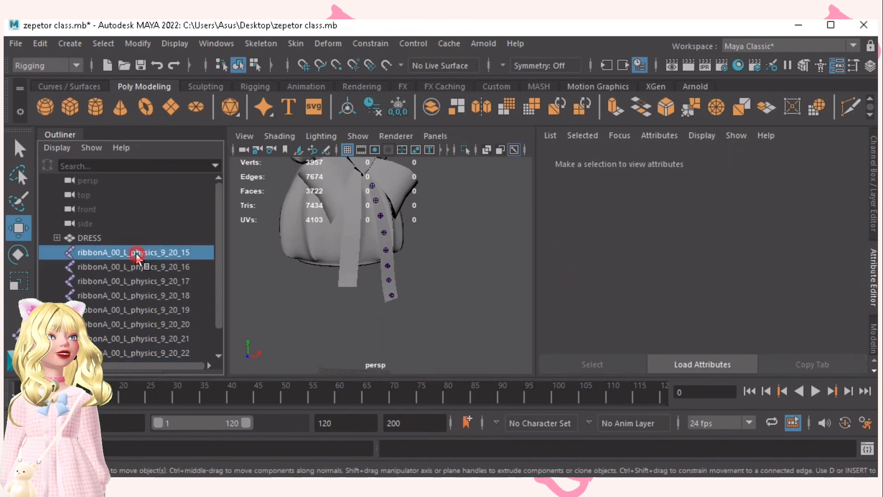
{"action": "middle_click_drag", "start_coordinate": [326, 230], "coordinate": [334, 264], "text": "alt"}
{"action": "right_click_drag", "start_coordinate": [336, 264], "coordinate": [529, 313], "text": "alt"}
{"action": "left_click_drag", "start_coordinate": [393, 221], "coordinate": [402, 211], "text": "alt"}
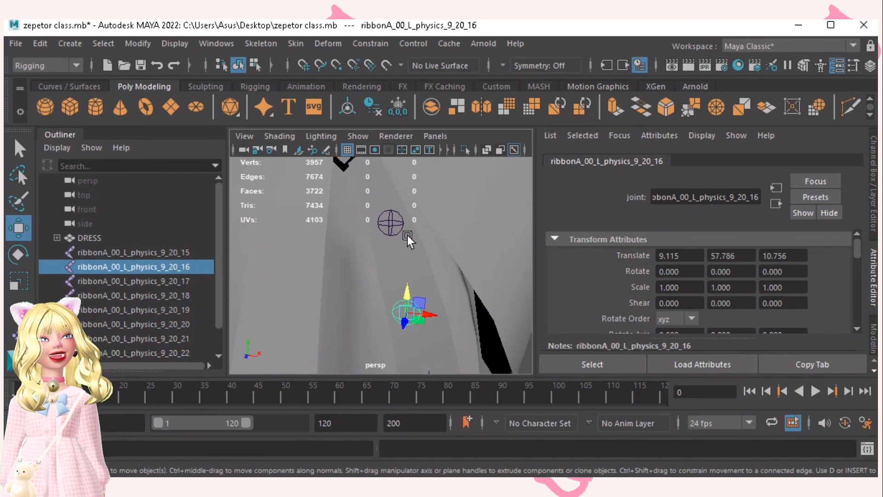
{"action": "scroll", "coordinate": [437, 245], "scroll_direction": "down", "scroll_amount": 5}
{"action": "left_click_drag", "start_coordinate": [430, 271], "coordinate": [388, 215], "text": "alt"}
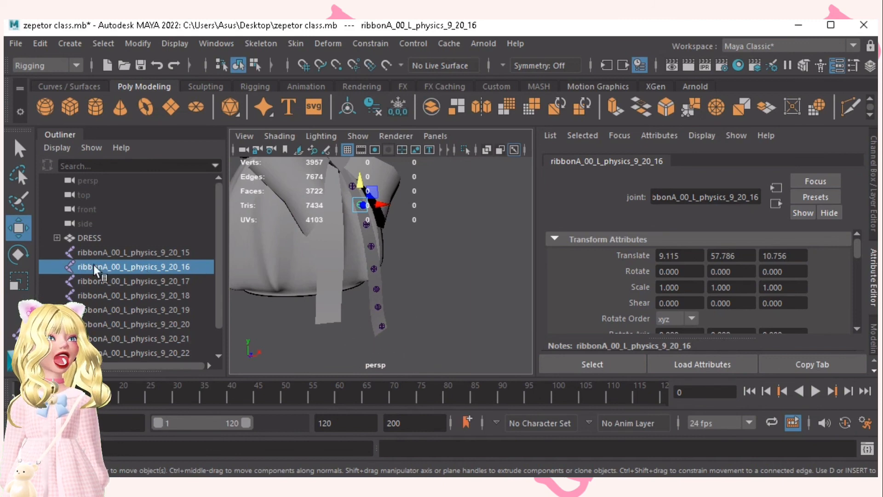
{"action": "double_click", "coordinate": [145, 268]}
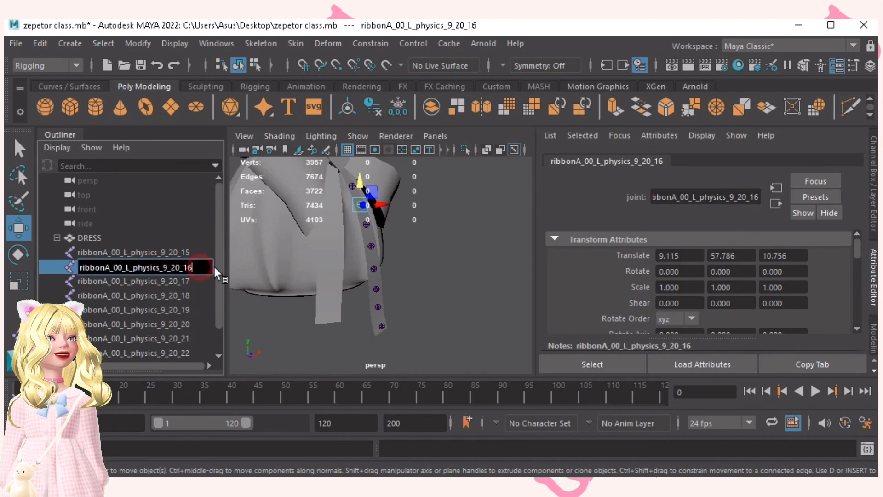
{"action": "key", "text": "BackSpace"}
{"action": "key", "text": "BackSpace"}
{"action": "key", "text": "BackSpace"}
{"action": "key", "text": "BackSpace"}
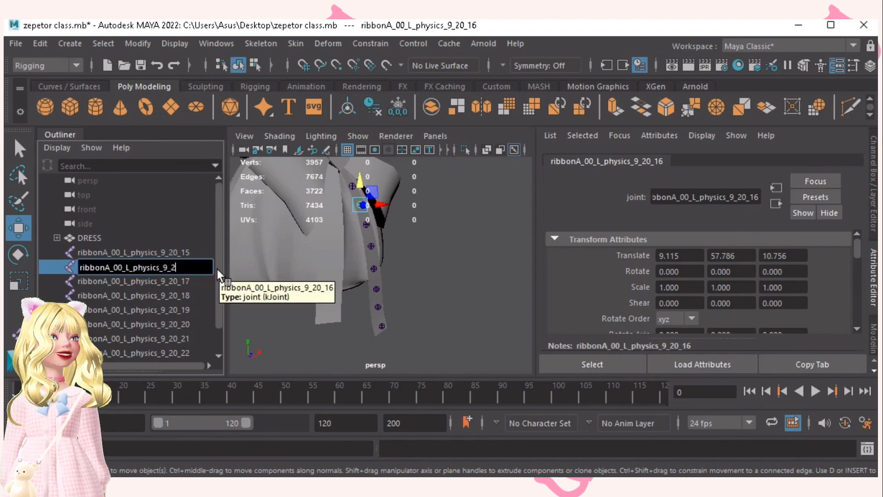
{"action": "key", "text": "BackSpace"}
{"action": "key", "text": "BackSpace"}
{"action": "key", "text": "BackSpace"}
{"action": "key", "text": "BackSpace"}
{"action": "key", "text": "BackSpace"}
{"action": "key", "text": "BackSpace"}
{"action": "key", "text": "BackSpace"}
{"action": "key", "text": "BackSpace"}
{"action": "key", "text": "BackSpace"}
{"action": "key", "text": "BackSpace"}
{"action": "key", "text": "BackSpace"}
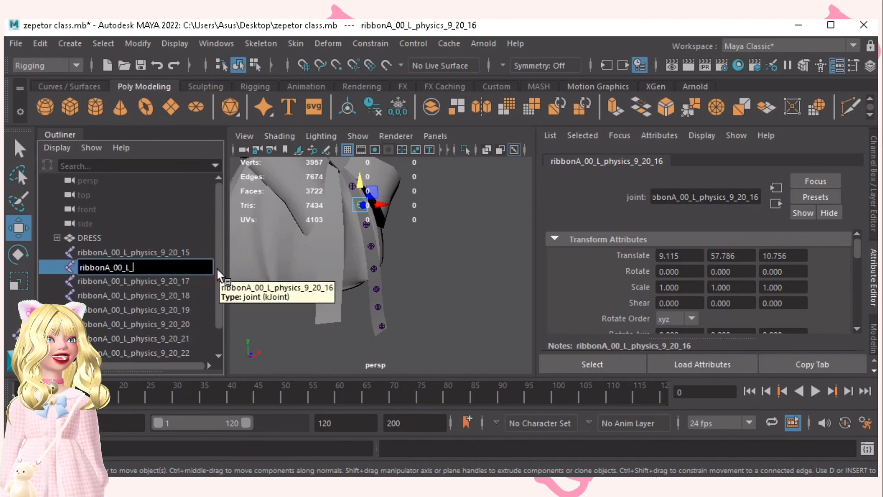
{"action": "key", "text": "BackSpace"}
{"action": "key", "text": "Left"}
{"action": "key", "text": "Left"}
{"action": "key", "text": "BackSpace"}
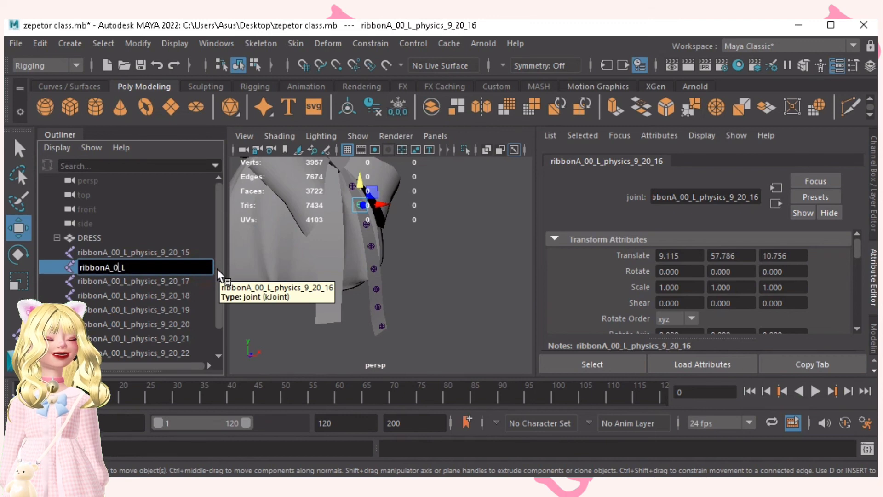
{"action": "type", "text": "1"}
Step: Rename the third joint down the ribbon as ribbonA_02_L
{"action": "double_click", "coordinate": [177, 282]}
{"action": "left_click", "coordinate": [194, 284]}
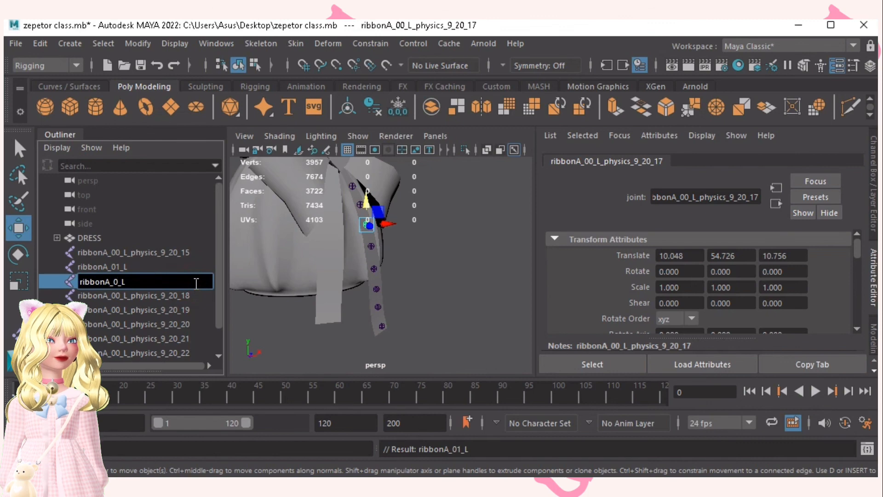
{"action": "left_click", "coordinate": [138, 309]}
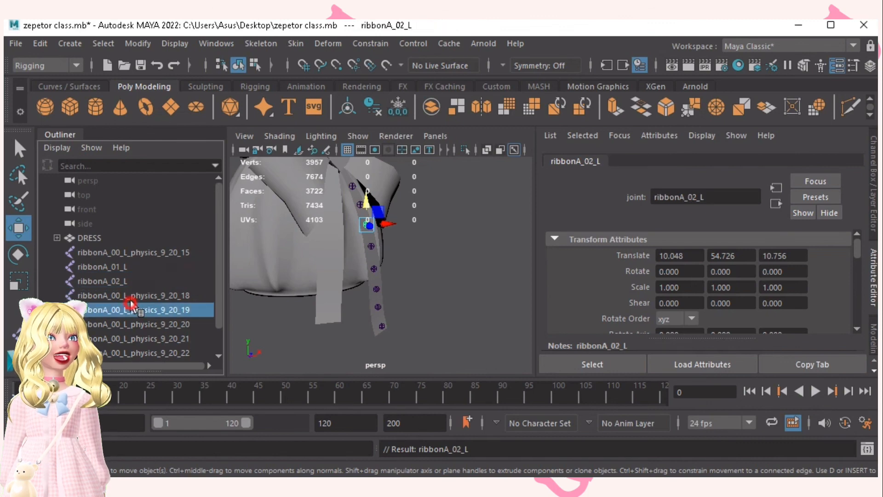
Step: Rename the fourth and fifth joints down the ribbon as ribbonA_03_L and ribbonA_04_L, dropping their physics suffixes
{"action": "double_click", "coordinate": [148, 294]}
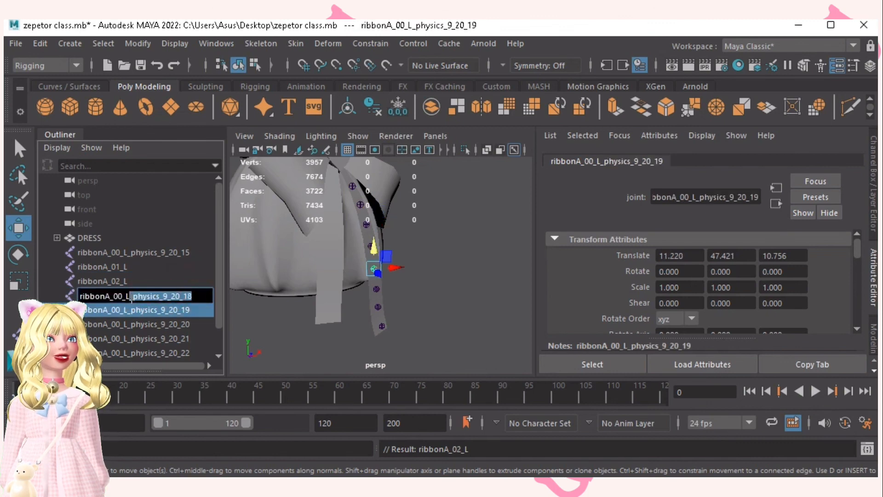
{"action": "key", "text": "BackSpace"}
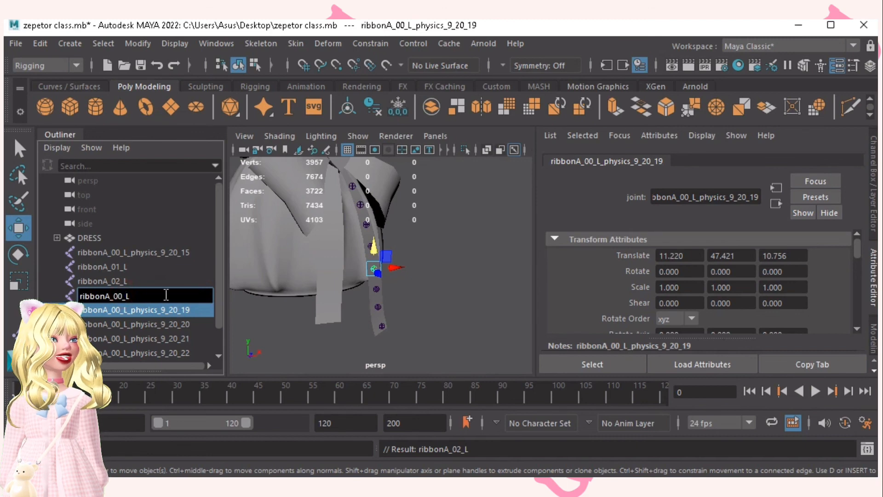
{"action": "double_click", "coordinate": [202, 309]}
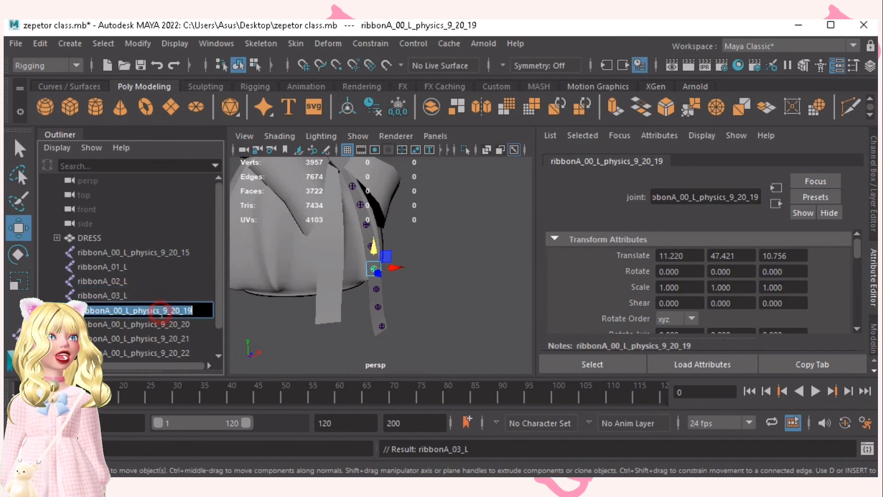
{"action": "key", "text": "BackSpace"}
{"action": "key", "text": "BackSpace"}
{"action": "key", "text": "BackSpace"}
{"action": "key", "text": "BackSpace"}
{"action": "key", "text": "BackSpace"}
{"action": "key", "text": "BackSpace"}
{"action": "key", "text": "BackSpace"}
{"action": "key", "text": "BackSpace"}
{"action": "key", "text": "BackSpace"}
{"action": "key", "text": "BackSpace"}
{"action": "key", "text": "BackSpace"}
{"action": "key", "text": "BackSpace"}
{"action": "key", "text": "BackSpace"}
{"action": "key", "text": "BackSpace"}
{"action": "key", "text": "BackSpace"}
{"action": "key", "text": "BackSpace"}
{"action": "key", "text": "BackSpace"}
{"action": "key", "text": "BackSpace"}
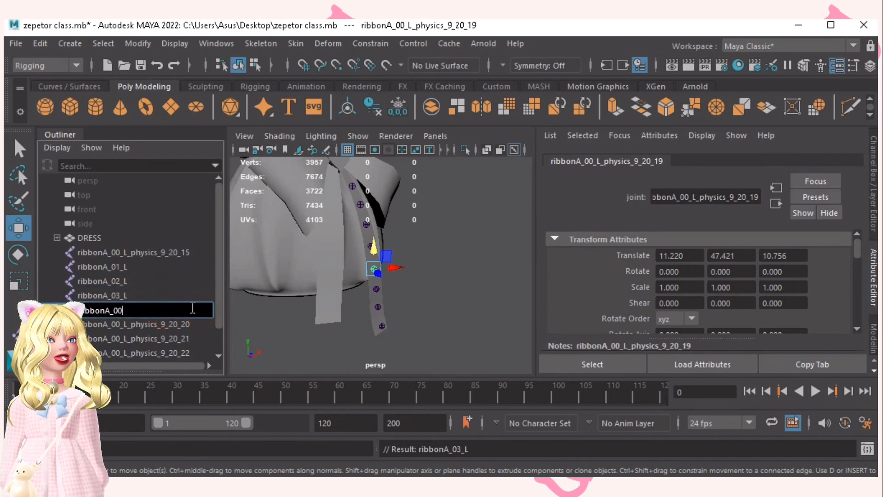
{"action": "type", "text": "_L"}
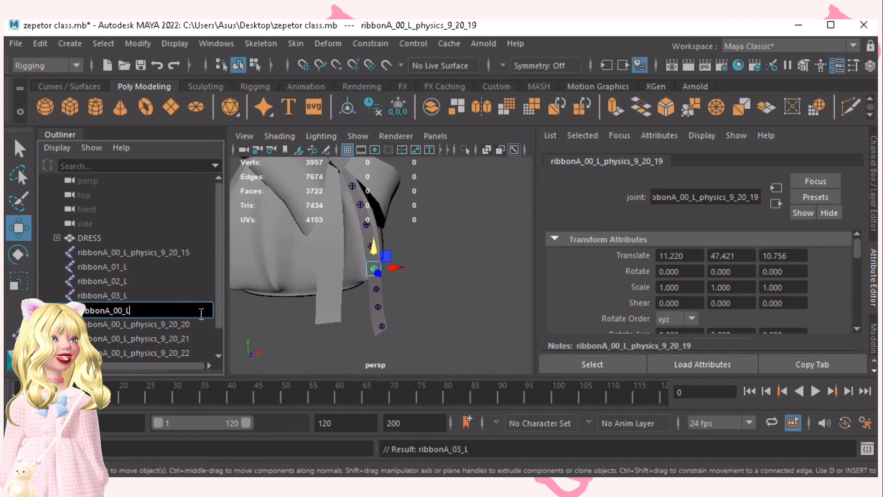
{"action": "key", "text": "Left"}
{"action": "key", "text": "Left"}
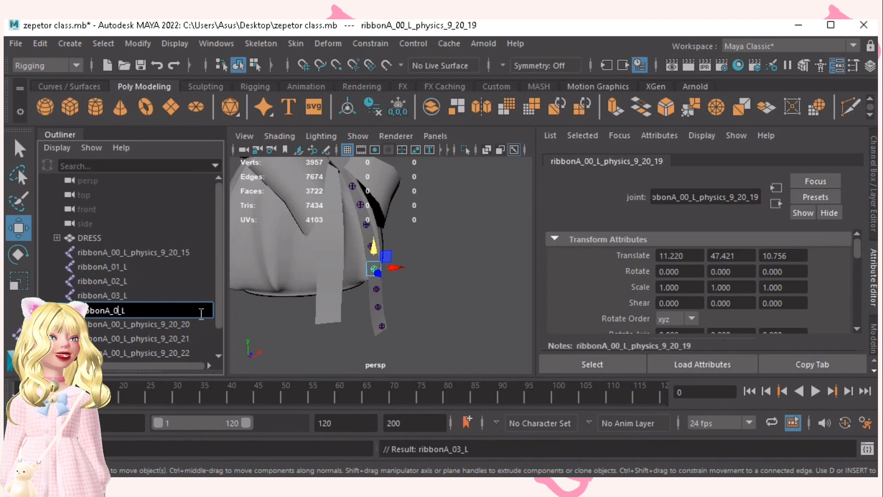
{"action": "type", "text": "4"}
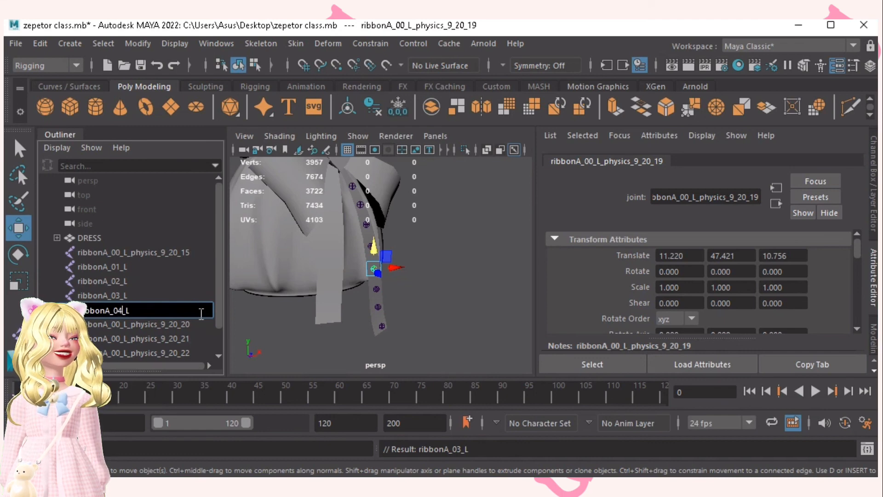
Step: Rename the sixth joint down the ribbon as ribbonA_05_L
{"action": "double_click", "coordinate": [145, 325]}
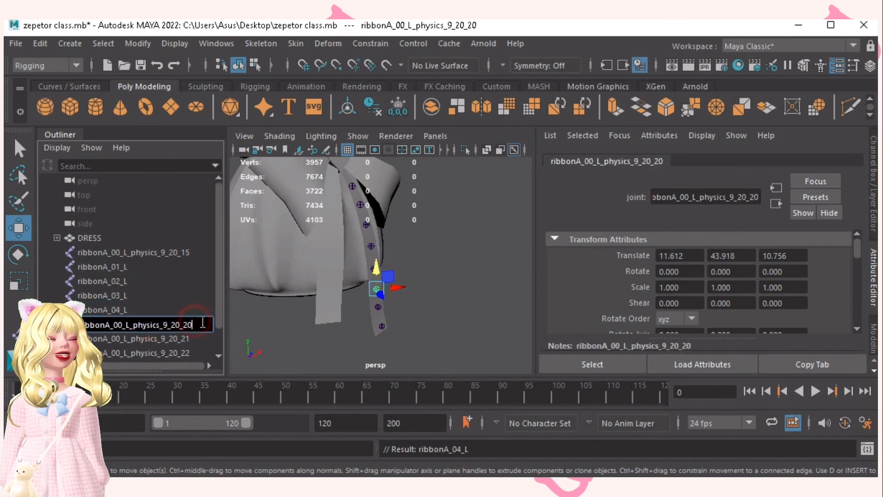
{"action": "left_click_drag", "start_coordinate": [196, 324], "coordinate": [156, 324]}
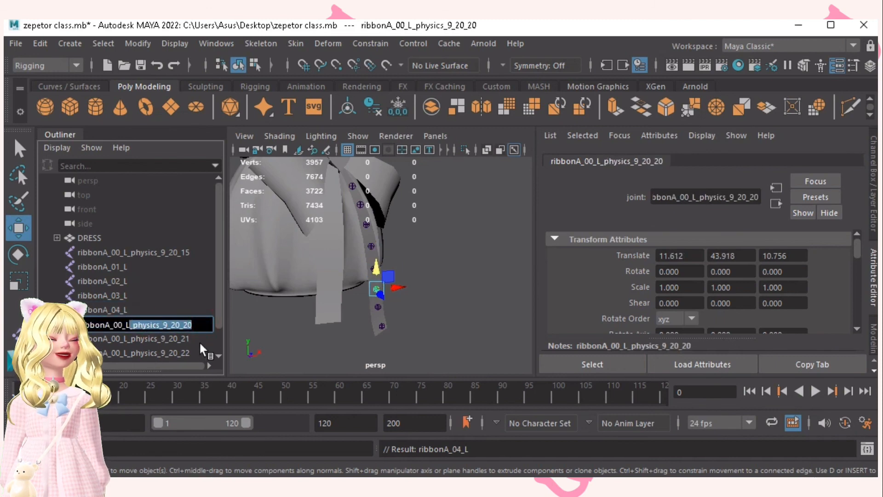
{"action": "key", "text": "BackSpace"}
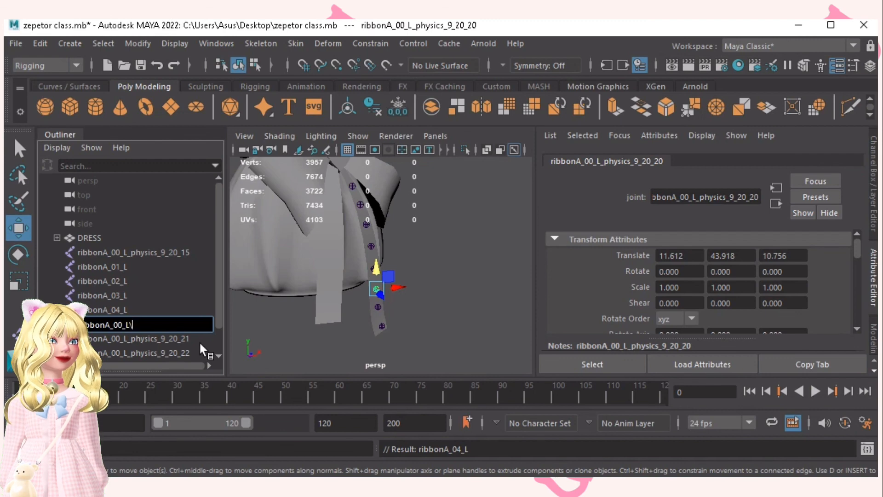
{"action": "key", "text": "Left"}
{"action": "key", "text": "Left"}
{"action": "key", "text": "BackSpace"}
{"action": "type", "text": "5"}
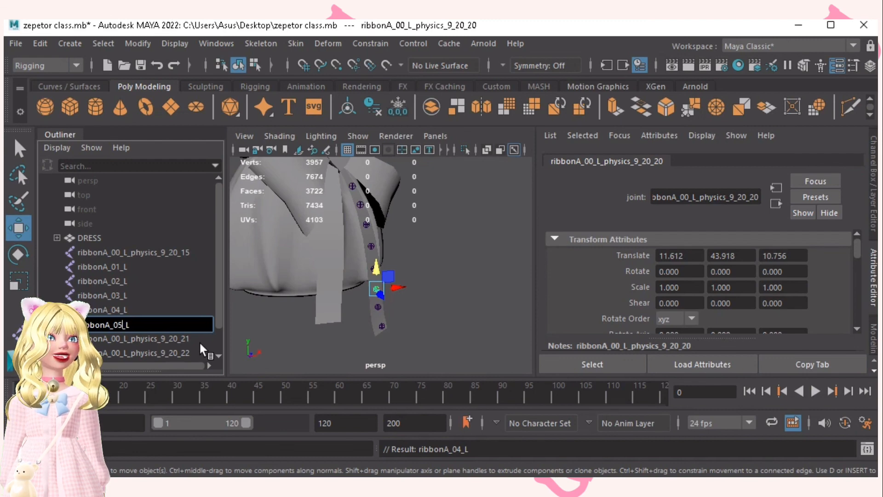
Step: Rename the seventh joint down the ribbon as ribbonA_06_L
{"action": "left_click", "coordinate": [133, 337]}
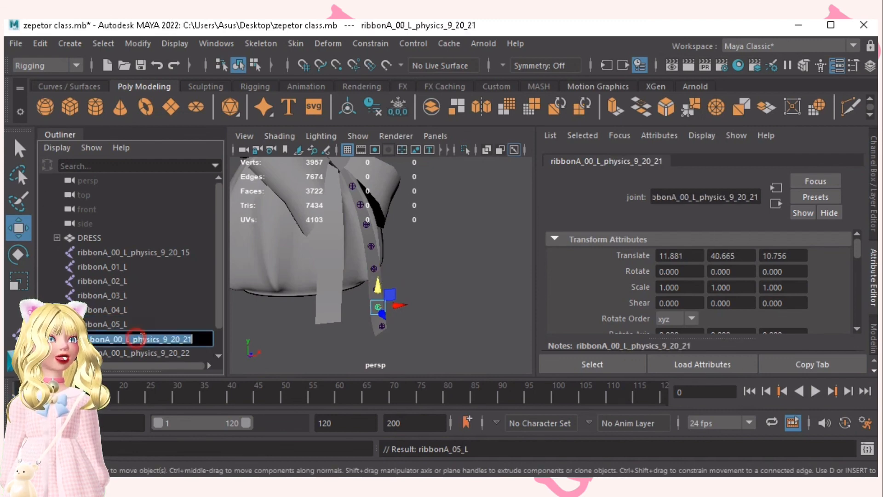
{"action": "double_click", "coordinate": [192, 338]}
{"action": "left_click_drag", "start_coordinate": [197, 338], "coordinate": [136, 339]}
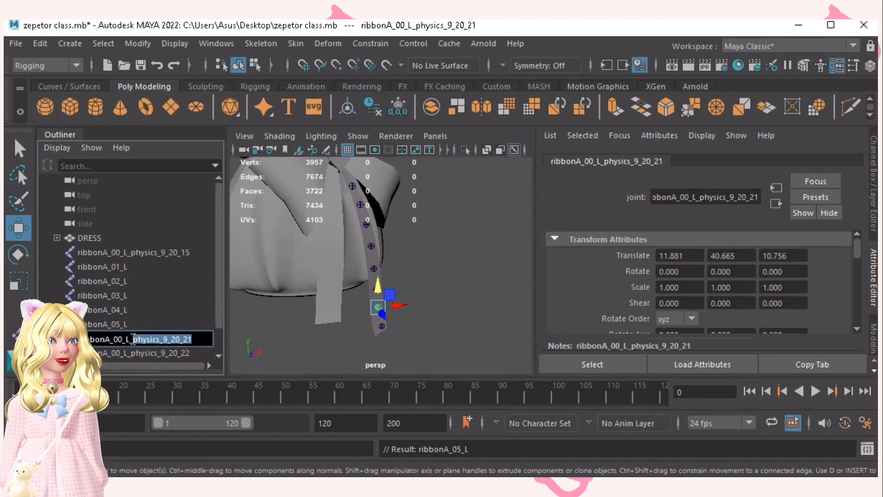
{"action": "key", "text": "BackSpace"}
{"action": "key", "text": "BackSpace"}
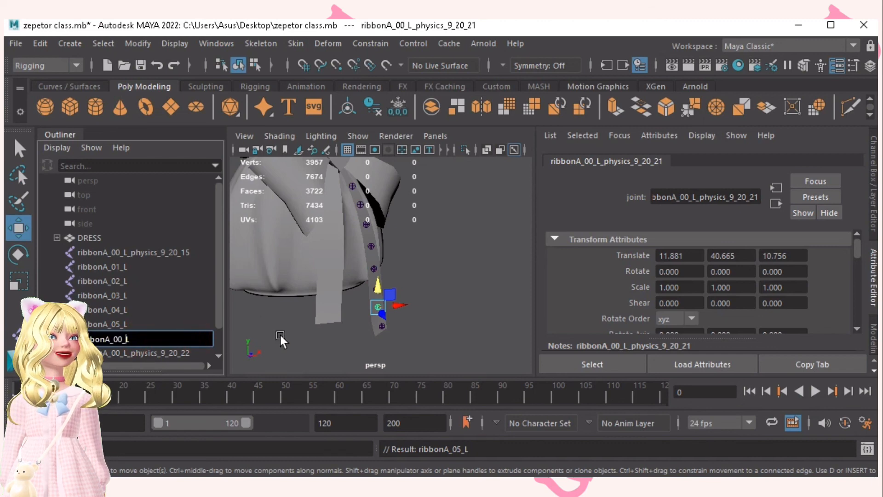
{"action": "key", "text": "Left"}
{"action": "key", "text": "Left"}
{"action": "key", "text": "BackSpace"}
{"action": "type", "text": "6"}
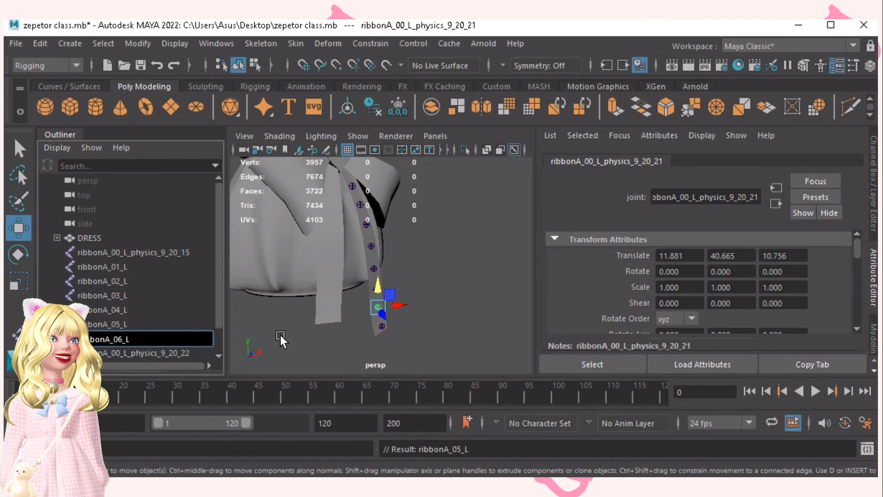
{"action": "left_click", "coordinate": [280, 335]}
Step: Rename the last joint at the ribbon's tip as ribbonA_07_L and clear the selection
{"action": "scroll", "coordinate": [150, 308], "scroll_direction": "down", "scroll_amount": 1}
{"action": "left_click", "coordinate": [140, 324]}
{"action": "double_click", "coordinate": [149, 324]}
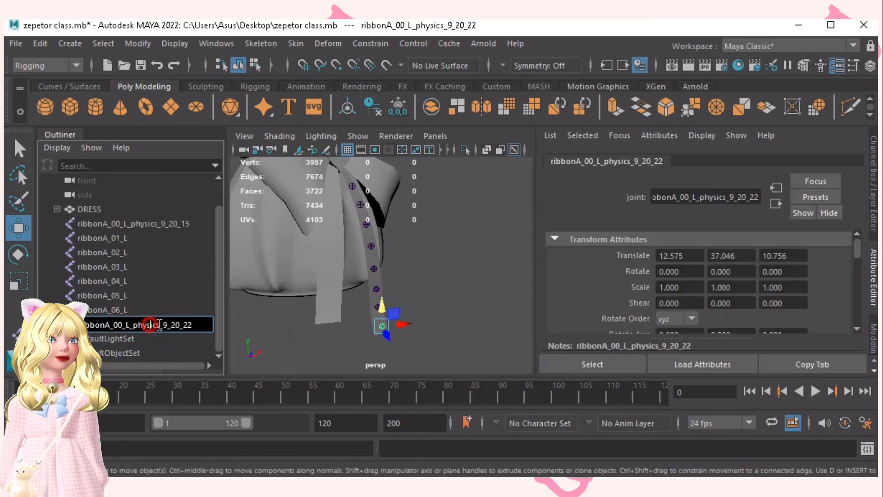
{"action": "key", "text": "BackSpace"}
{"action": "key", "text": "BackSpace"}
{"action": "key", "text": "BackSpace"}
{"action": "key", "text": "BackSpace"}
{"action": "key", "text": "BackSpace"}
{"action": "key", "text": "BackSpace"}
{"action": "key", "text": "BackSpace"}
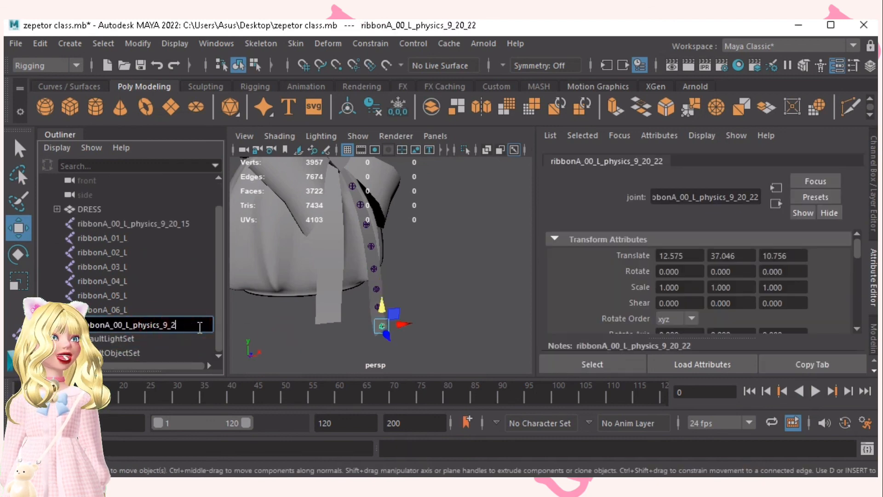
{"action": "key", "text": "BackSpace"}
{"action": "key", "text": "BackSpace"}
{"action": "key", "text": "BackSpace"}
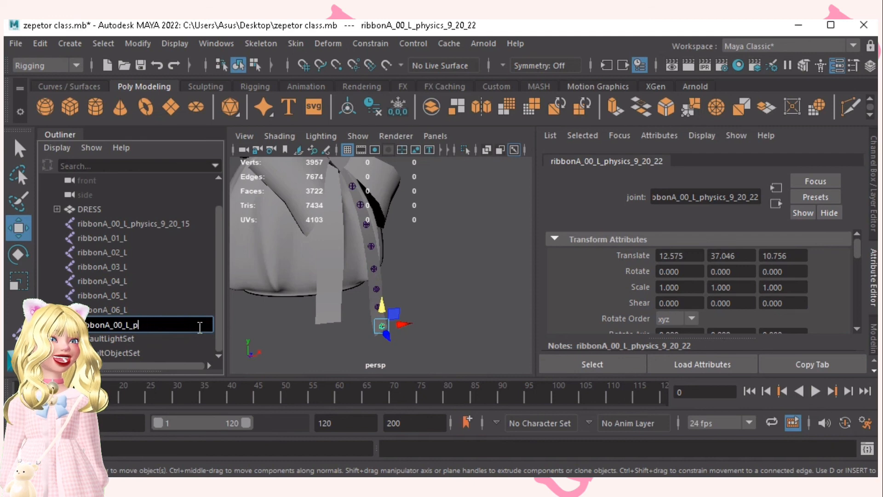
{"action": "key", "text": "BackSpace"}
{"action": "key", "text": "BackSpace"}
{"action": "key", "text": "BackSpace"}
{"action": "type", "text": "7"}
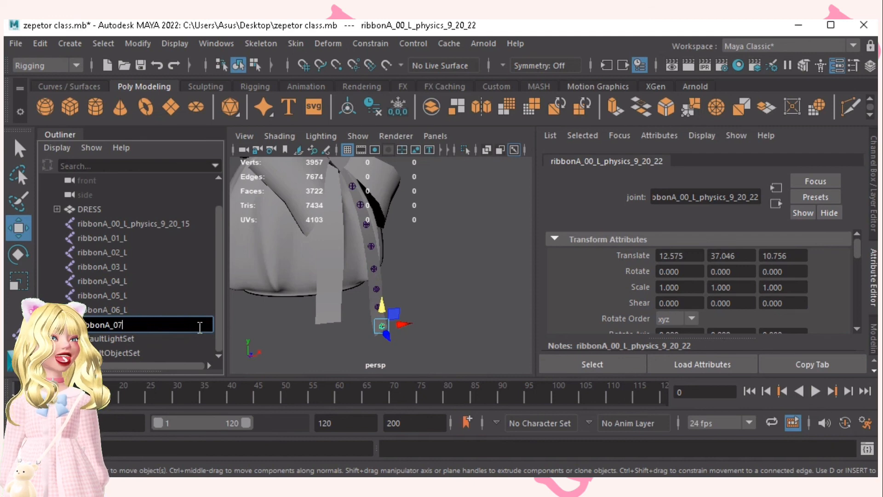
{"action": "type", "text": "_L"}
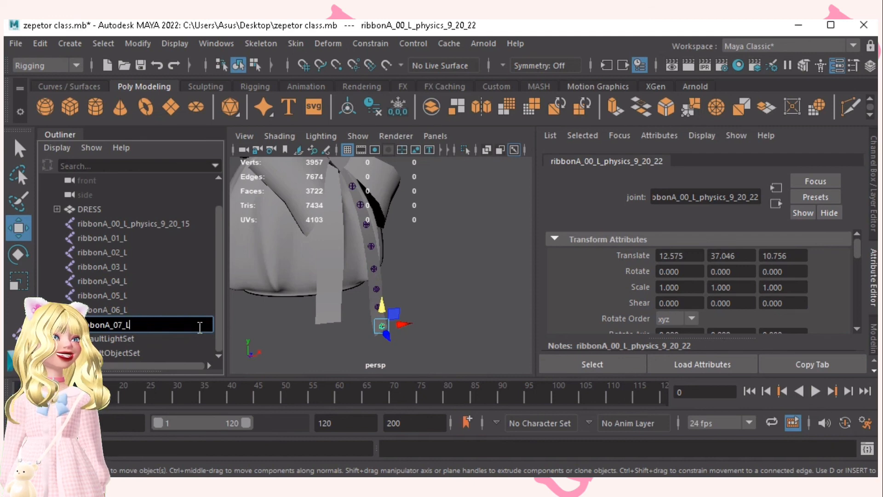
{"action": "key", "text": "Return"}
{"action": "left_click", "coordinate": [255, 312]}
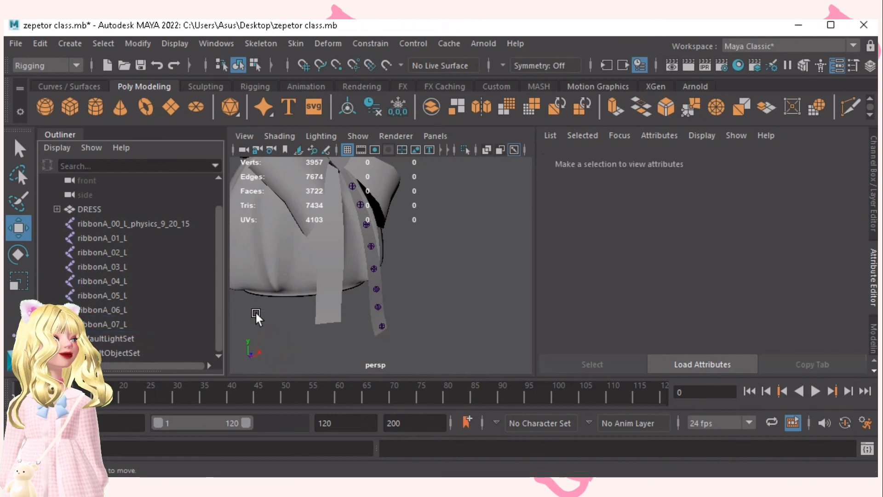
Step: Parent ribbonA_01_L under the root joint ribbonA_00_L_physics_9_20_15, and chain ribbonA_02_L, ribbonA_03_L and ribbonA_04_L each under the preceding joint
{"action": "left_click_drag", "start_coordinate": [375, 255], "coordinate": [338, 236], "text": "alt"}
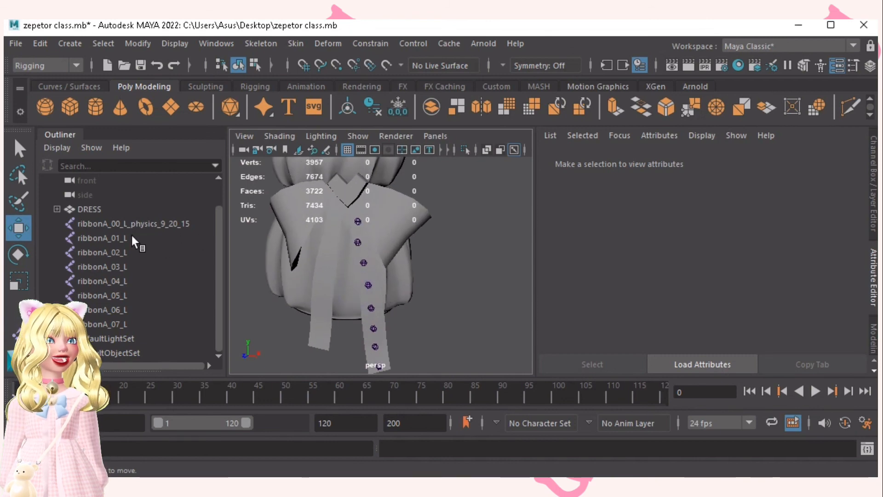
{"action": "left_click", "coordinate": [102, 238]}
{"action": "mouse_move", "coordinate": [70, 239]}
{"action": "middle_mouse_down"}
{"action": "mouse_move", "coordinate": [65, 223]}
{"action": "mouse_move", "coordinate": [81, 231]}
{"action": "middle_mouse_up"}
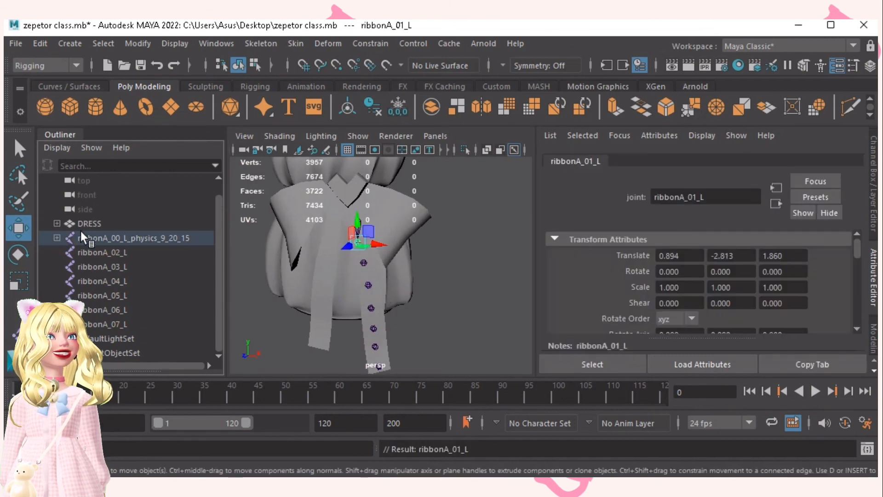
{"action": "left_click", "coordinate": [57, 238]}
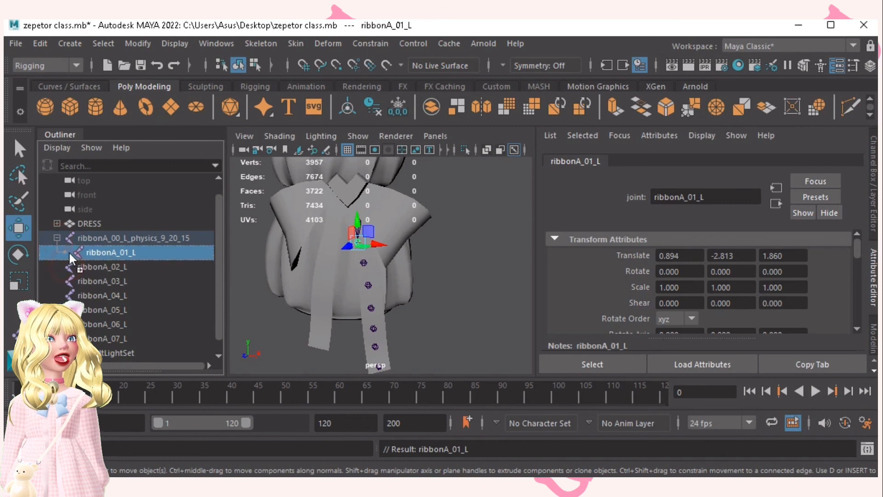
{"action": "middle_click_drag", "start_coordinate": [70, 267], "coordinate": [68, 251]}
{"action": "left_click", "coordinate": [74, 295]}
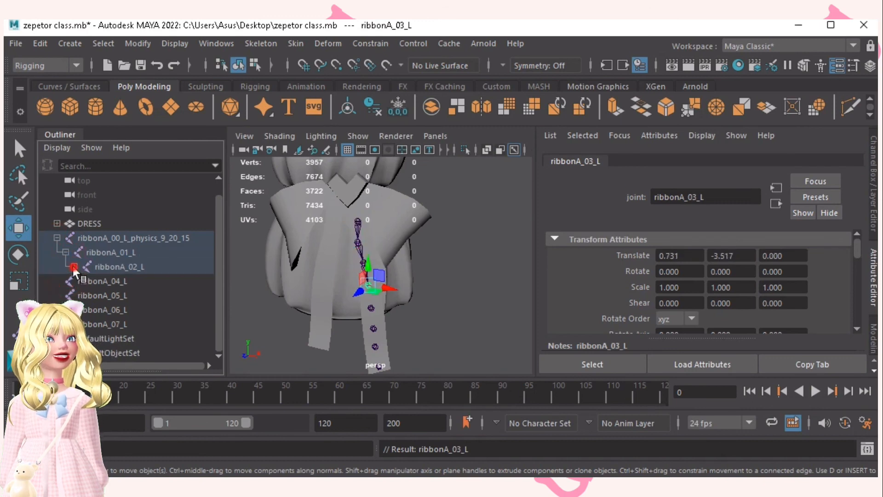
{"action": "mouse_move", "coordinate": [74, 295]}
{"action": "middle_mouse_down"}
{"action": "mouse_move", "coordinate": [72, 267]}
{"action": "mouse_move", "coordinate": [76, 295]}
{"action": "middle_mouse_up"}
{"action": "left_click", "coordinate": [82, 281]}
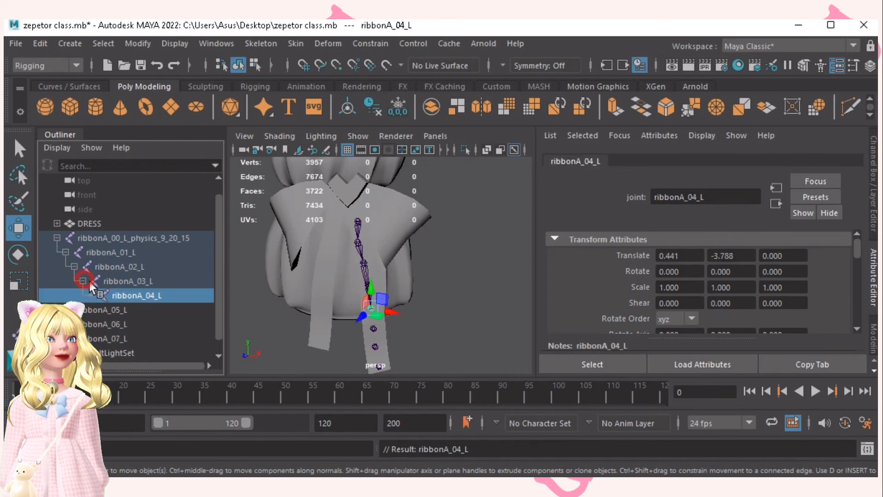
Step: Complete the chain by parenting ribbonA_05_L under ribbonA_04_L, ribbonA_06_L under ribbonA_05_L, and ribbonA_07_L under ribbonA_06_L
{"action": "left_click", "coordinate": [90, 309]}
{"action": "mouse_move", "coordinate": [90, 310]}
{"action": "middle_mouse_down"}
{"action": "mouse_move", "coordinate": [87, 295]}
{"action": "mouse_move", "coordinate": [87, 309]}
{"action": "middle_mouse_up"}
{"action": "left_click", "coordinate": [91, 295]}
{"action": "left_click", "coordinate": [89, 324]}
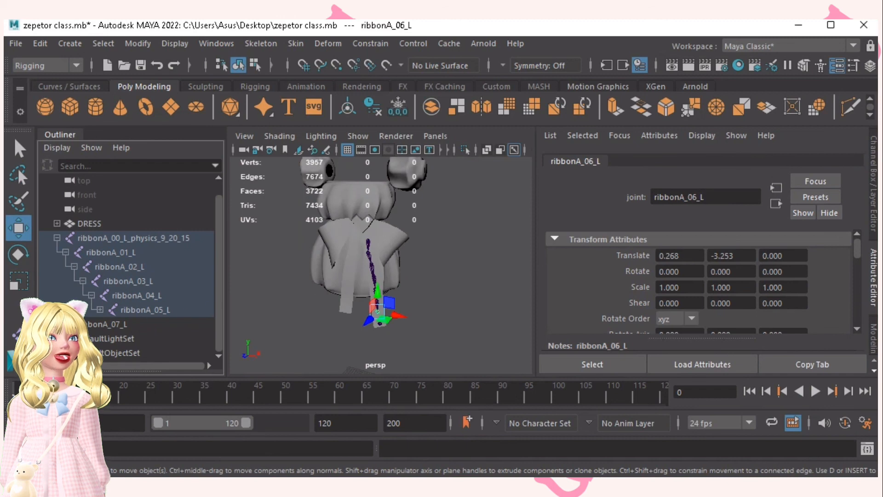
{"action": "left_click", "coordinate": [99, 309]}
{"action": "middle_click_drag", "start_coordinate": [108, 339], "coordinate": [152, 324]}
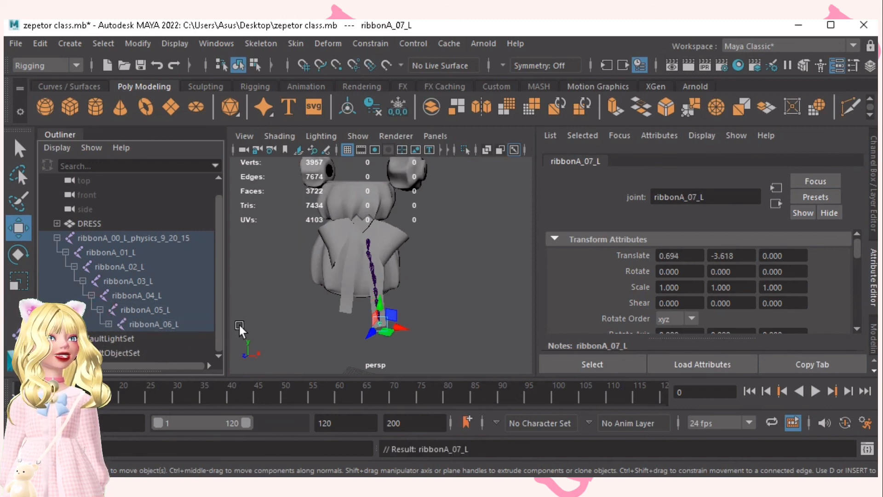
{"action": "left_click", "coordinate": [284, 325]}
Step: Move ribbonA_01_L with its child joints slightly along Z, to a Translate Z of about 1.40
{"action": "scroll", "coordinate": [365, 309], "scroll_direction": "down", "scroll_amount": 4}
{"action": "left_click_drag", "start_coordinate": [322, 313], "coordinate": [274, 304], "text": "alt"}
{"action": "scroll", "coordinate": [274, 304], "scroll_direction": "up", "scroll_amount": 5}
{"action": "left_click_drag", "start_coordinate": [398, 304], "coordinate": [346, 252], "text": "alt"}
{"action": "left_click", "coordinate": [361, 248]}
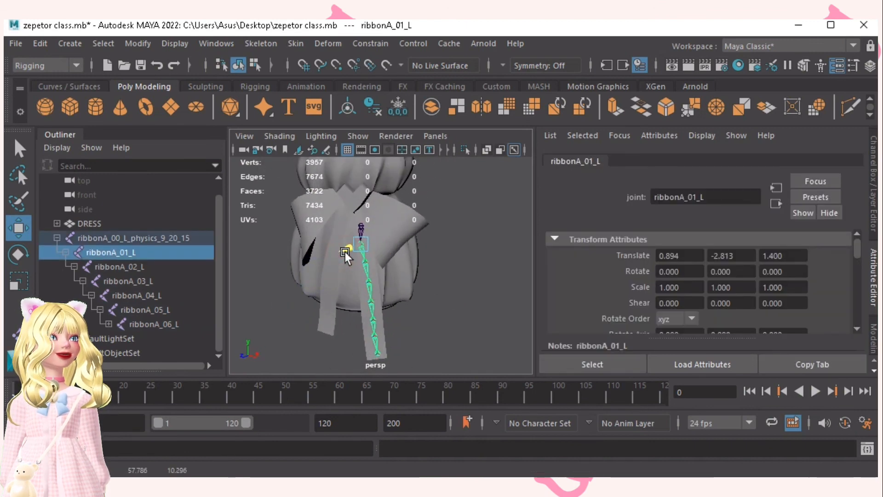
{"action": "left_click", "coordinate": [457, 320]}
{"action": "left_click_drag", "start_coordinate": [412, 327], "coordinate": [282, 281], "text": "alt"}
{"action": "scroll", "coordinate": [369, 298], "scroll_direction": "down", "scroll_amount": 4}
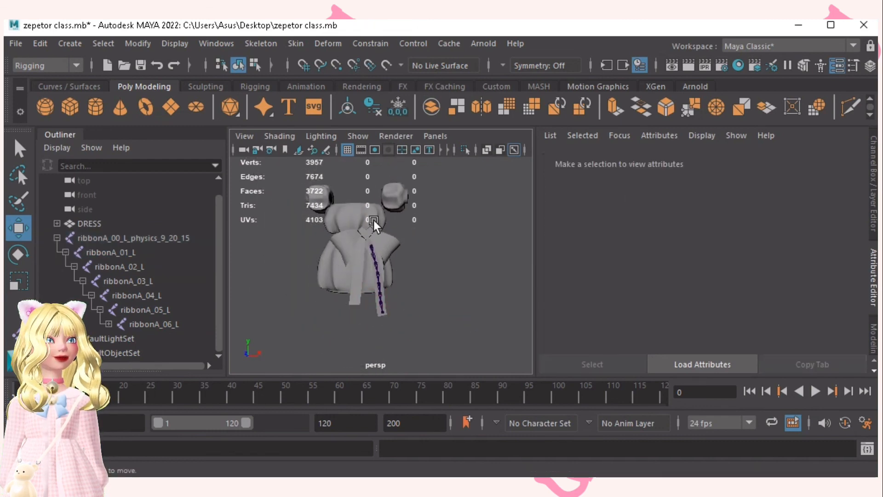
Step: Collapse the ribbon joint hierarchy, select its root joint to check the whole chain, and deselect it
{"action": "left_click", "coordinate": [57, 237]}
{"action": "left_click", "coordinate": [114, 253]}
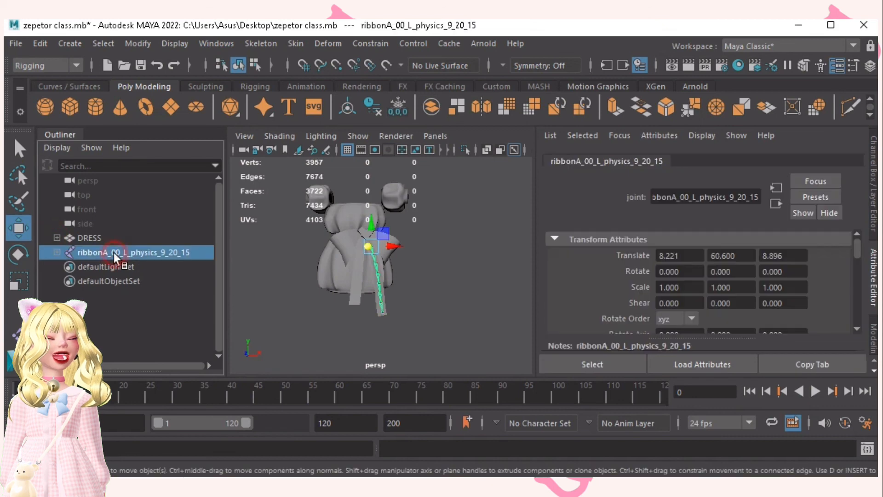
{"action": "left_click", "coordinate": [441, 300]}
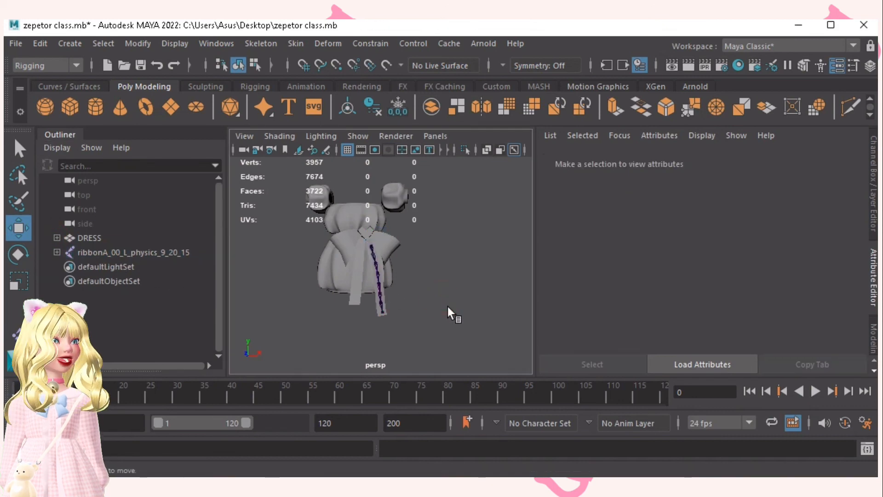
Step: Switch to File Explorer and import creatorBaseSet_zepeto from the BODIES 2022 folder into the Maya scene
{"action": "scroll", "coordinate": [448, 303], "scroll_direction": "down", "scroll_amount": 3}
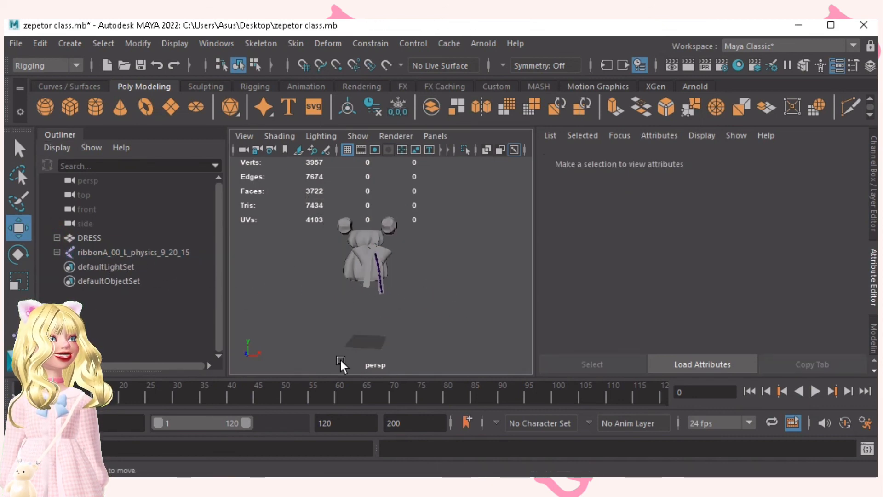
{"action": "left_click", "coordinate": [208, 437]}
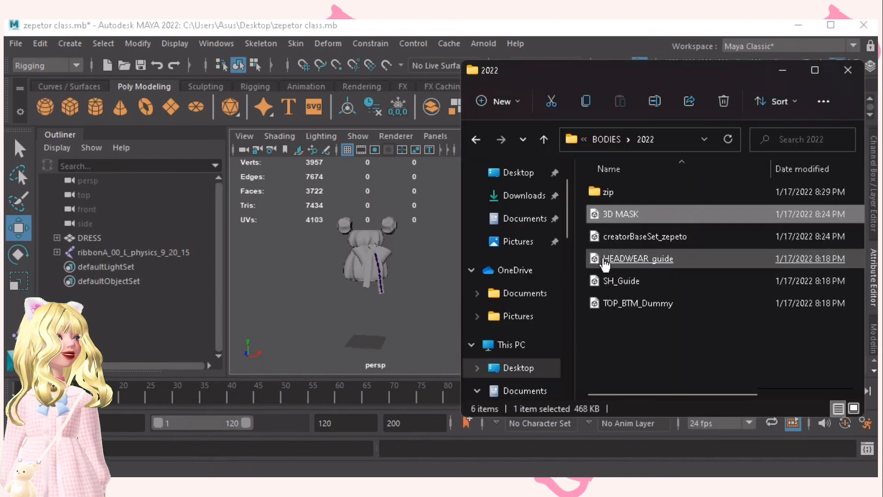
{"action": "left_click_drag", "start_coordinate": [611, 236], "coordinate": [371, 265]}
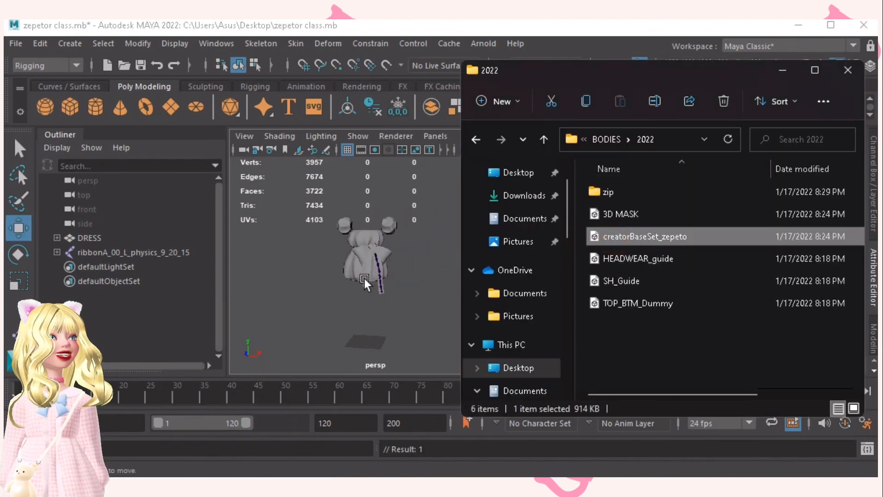
Step: Expand the imported zepeto_creatorBaseSet hierarchy and examine how the ribbon joint chain sits against the body skeleton
{"action": "left_click", "coordinate": [294, 296]}
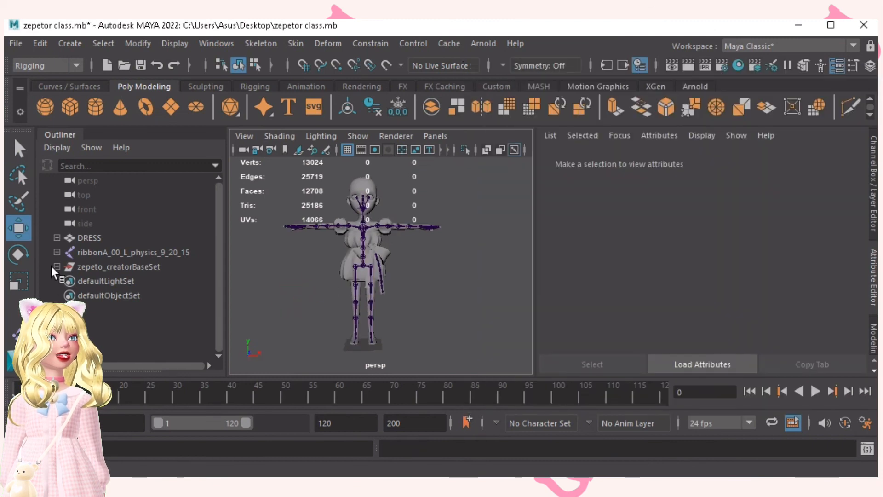
{"action": "left_click", "coordinate": [57, 266]}
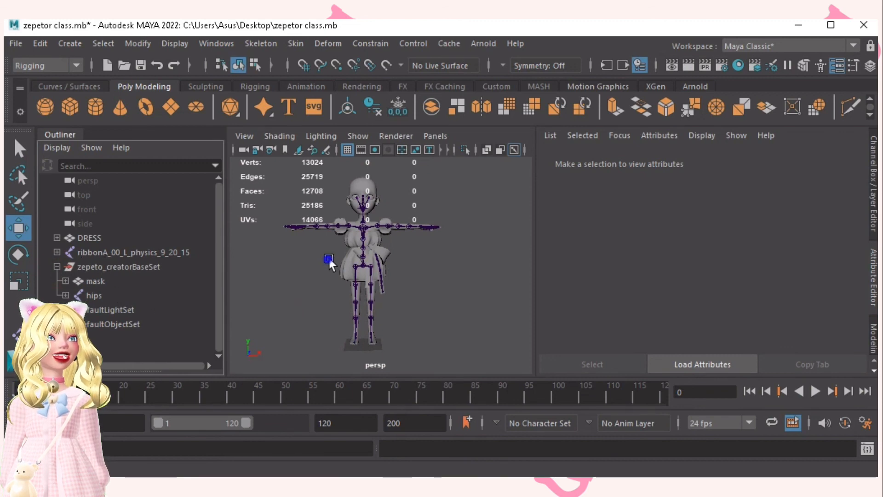
{"action": "right_click_drag", "start_coordinate": [329, 262], "coordinate": [396, 281], "text": "alt"}
{"action": "left_click_drag", "start_coordinate": [355, 279], "coordinate": [376, 235], "text": "alt"}
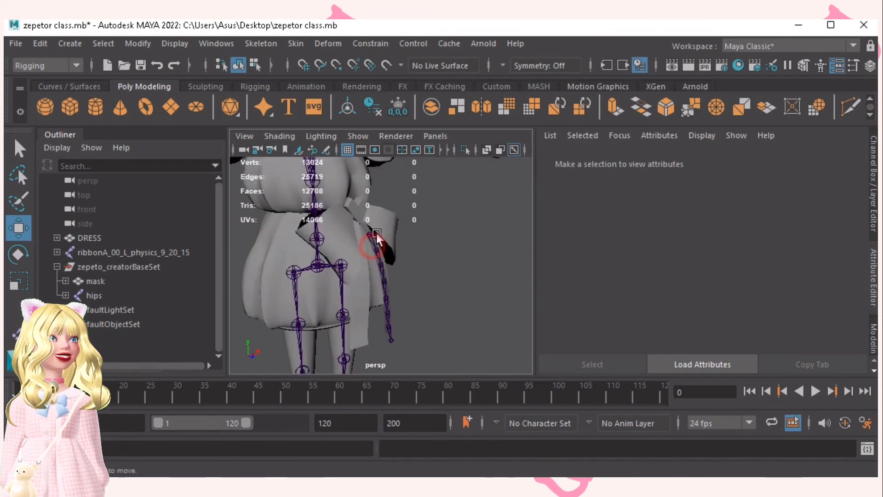
{"action": "left_click", "coordinate": [369, 236]}
{"action": "left_click_drag", "start_coordinate": [339, 270], "coordinate": [264, 250], "text": "alt"}
{"action": "left_click_drag", "start_coordinate": [332, 252], "coordinate": [258, 255], "text": "alt"}
Step: Parent the ribbonA_00_L_physics_9_20_15 joint chain under the pelvis joint of the hips skeleton
{"action": "left_click", "coordinate": [94, 295]}
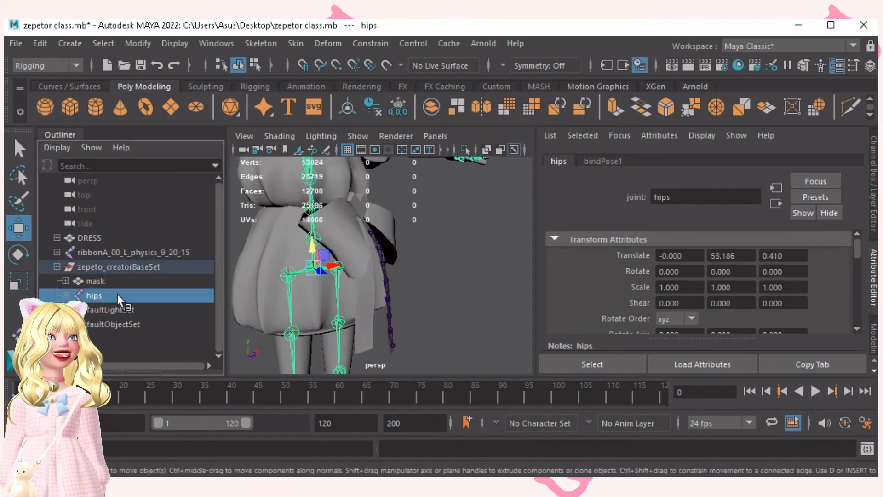
{"action": "left_click", "coordinate": [67, 296]}
{"action": "left_click", "coordinate": [105, 324]}
{"action": "left_click_drag", "start_coordinate": [388, 295], "coordinate": [331, 282], "text": "alt"}
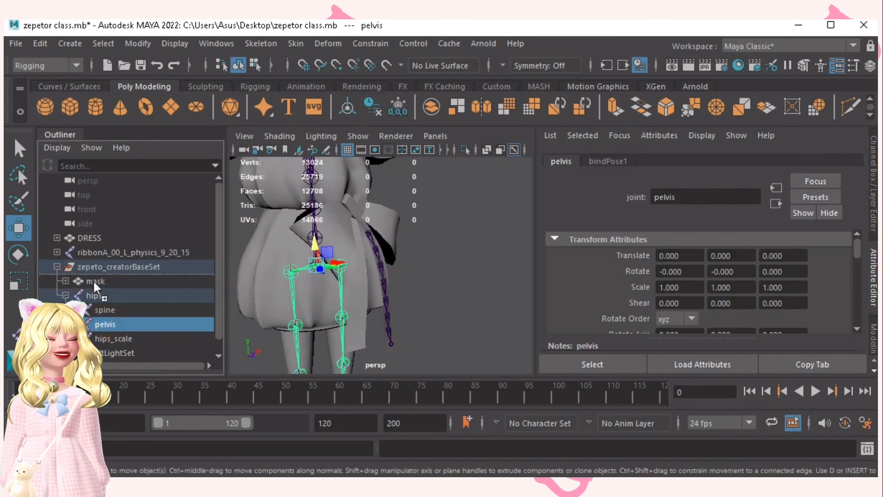
{"action": "middle_click_drag", "start_coordinate": [94, 283], "coordinate": [98, 326]}
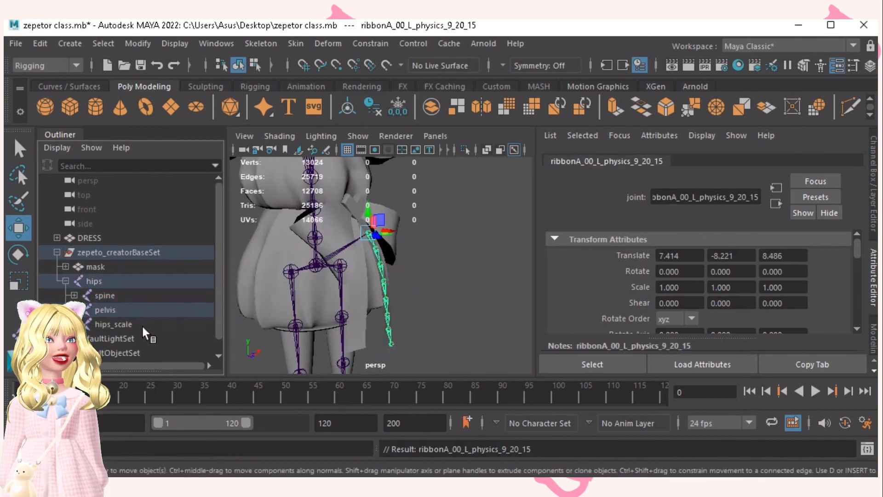
{"action": "left_click_drag", "start_coordinate": [341, 297], "coordinate": [308, 267], "text": "alt"}
{"action": "left_click", "coordinate": [447, 281]}
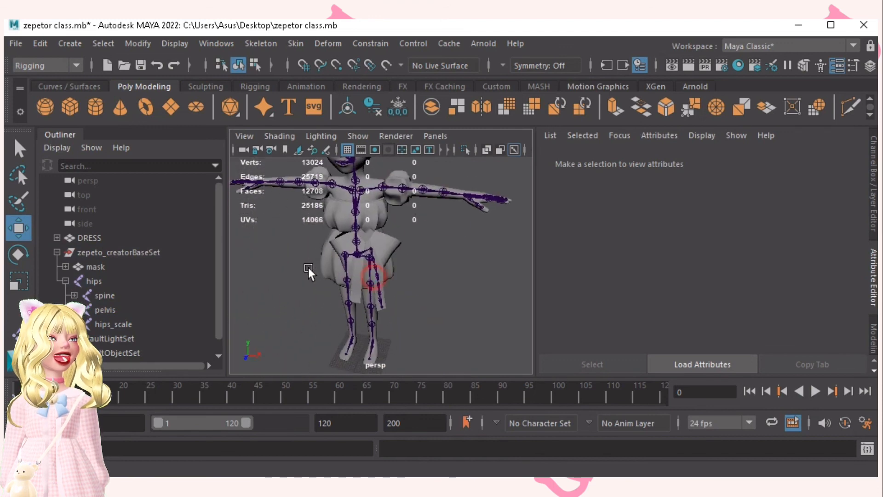
Step: Collapse the hips hierarchy and bind the DRESS mesh to the hips skeleton with Bind Skin
{"action": "left_click", "coordinate": [66, 280]}
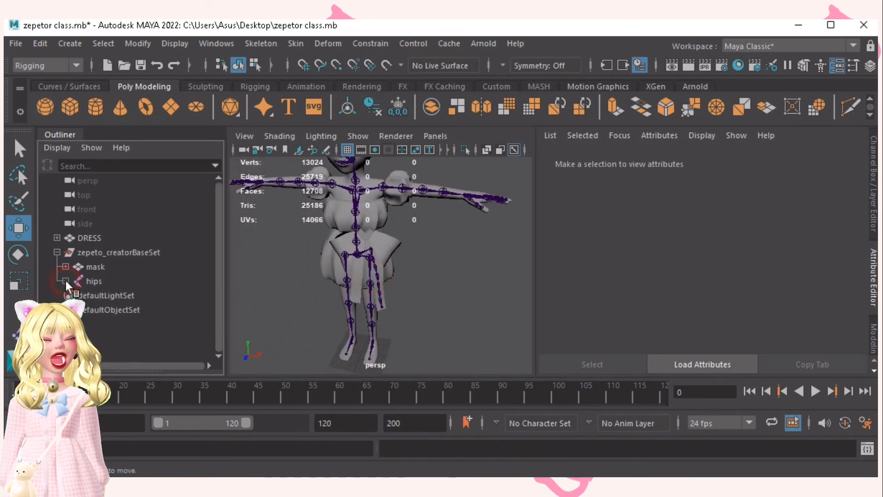
{"action": "left_click", "coordinate": [101, 280]}
{"action": "left_click", "coordinate": [106, 237], "text": "ctrl"}
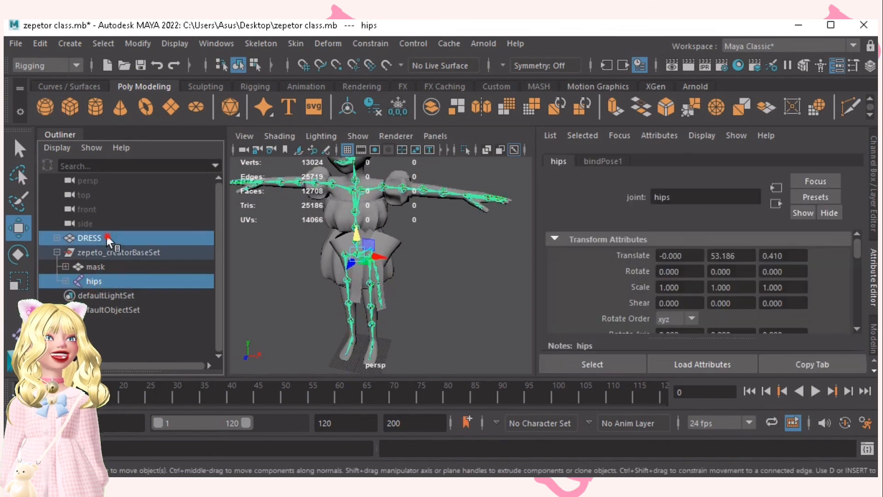
{"action": "left_click", "coordinate": [296, 43]}
{"action": "left_click", "coordinate": [309, 79]}
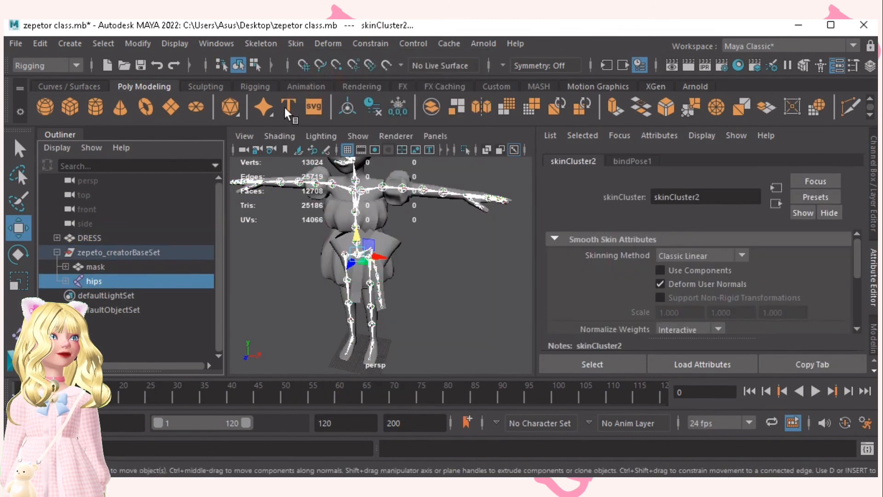
Step: Copy the skin weights from the mask body mesh to the DRESS mesh and clear the selection
{"action": "left_click", "coordinate": [98, 269]}
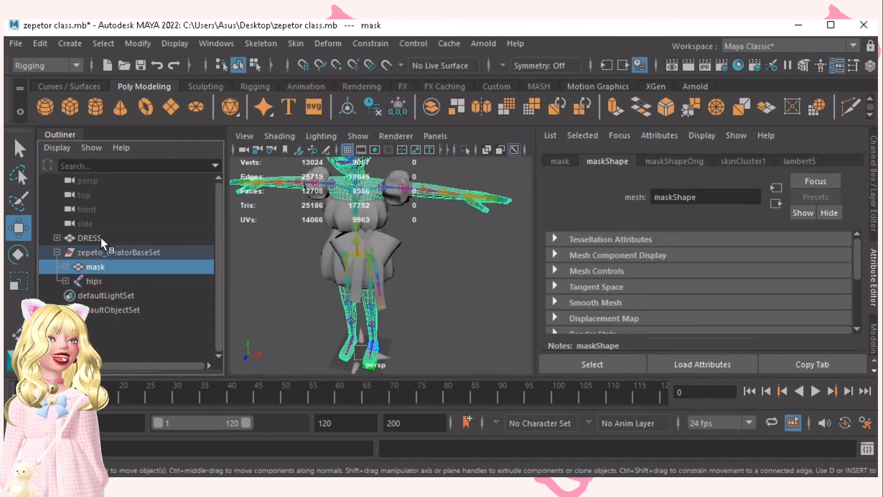
{"action": "left_click", "coordinate": [101, 238], "text": "ctrl"}
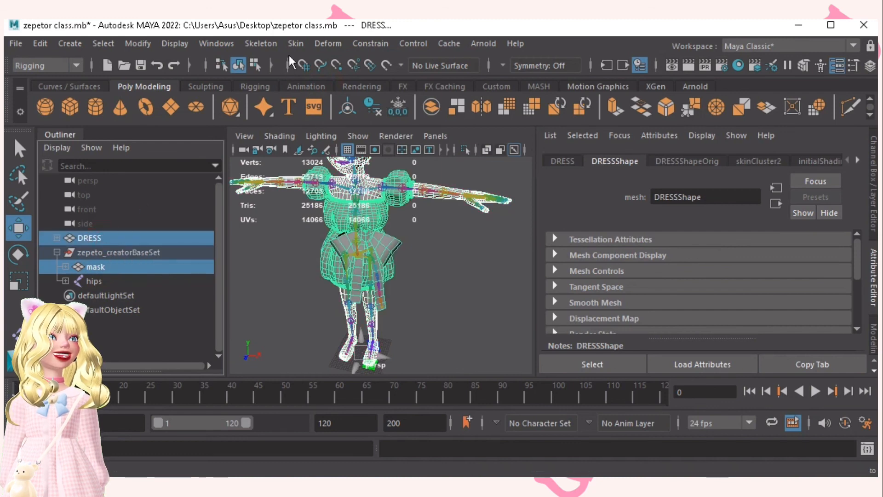
{"action": "left_click", "coordinate": [296, 43]}
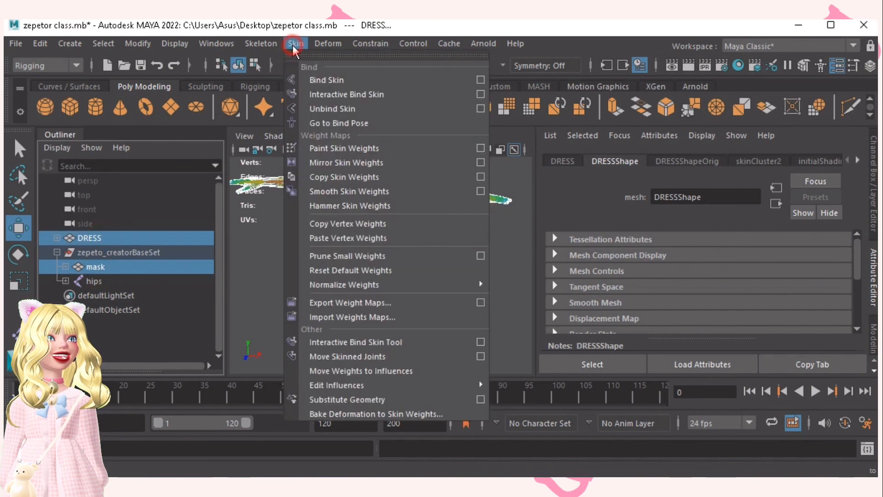
{"action": "left_click", "coordinate": [363, 177]}
{"action": "left_click", "coordinate": [446, 281]}
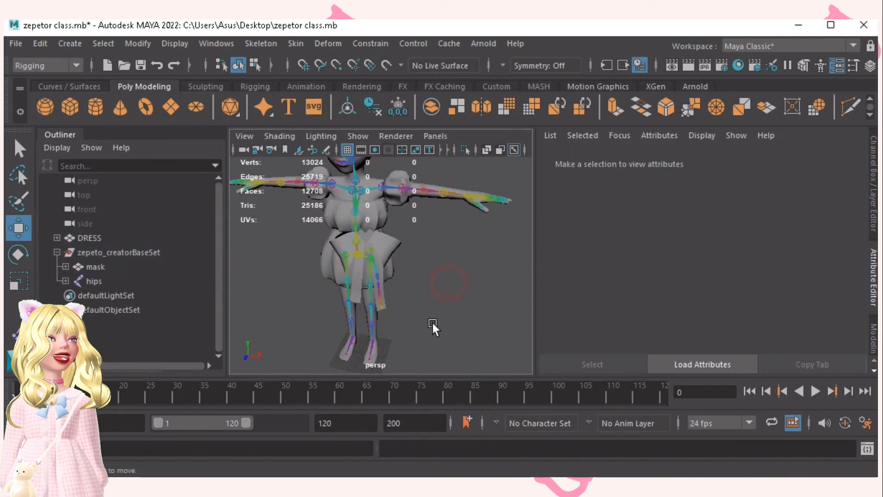
Step: Open the Paint Skin Weights tool settings and load the DRESS mesh's joint influences
{"action": "left_click", "coordinate": [296, 44]}
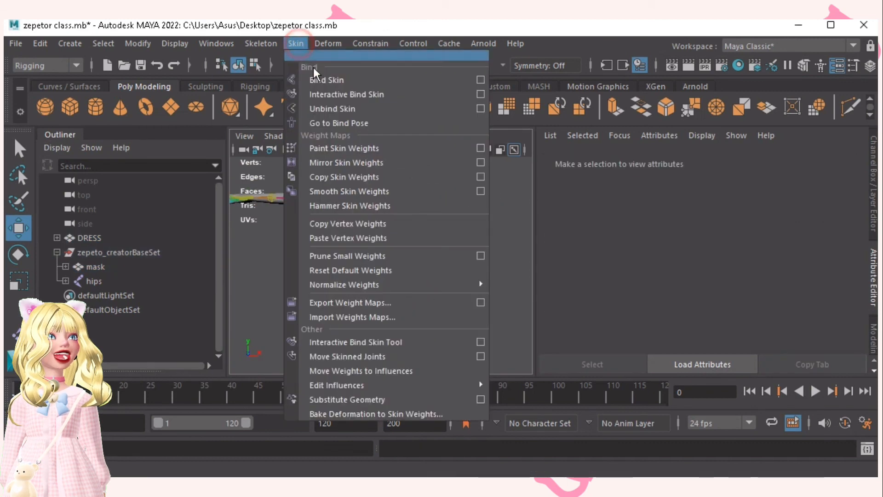
{"action": "left_click", "coordinate": [481, 147]}
{"action": "left_click_drag", "start_coordinate": [385, 260], "coordinate": [353, 270], "text": "alt"}
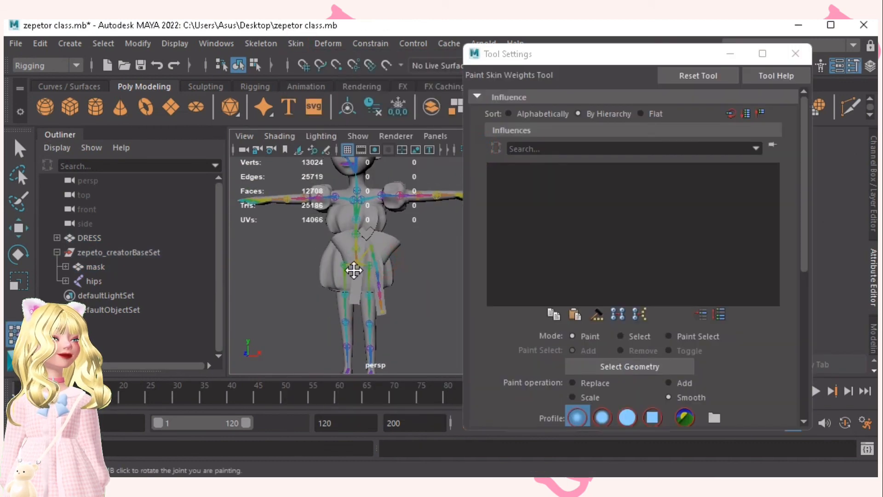
{"action": "right_click_drag", "start_coordinate": [343, 253], "coordinate": [370, 262], "text": "alt"}
{"action": "middle_click_drag", "start_coordinate": [427, 294], "coordinate": [399, 278], "text": "alt"}
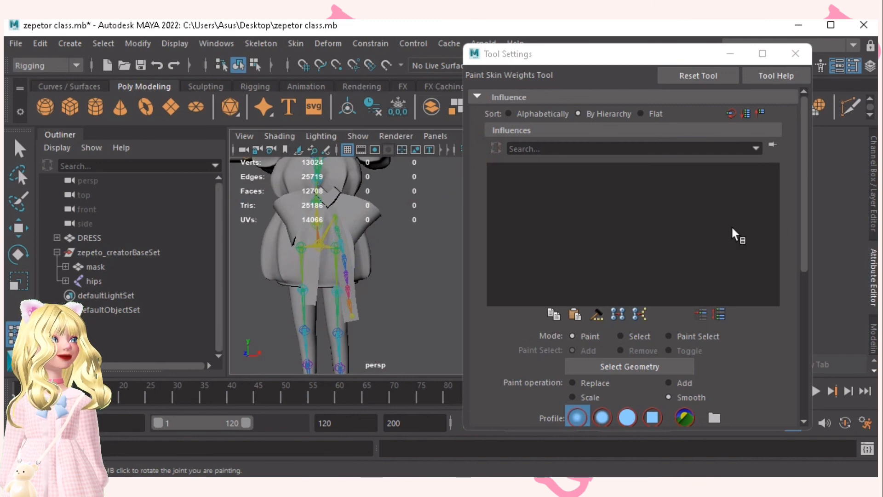
{"action": "left_click", "coordinate": [95, 239]}
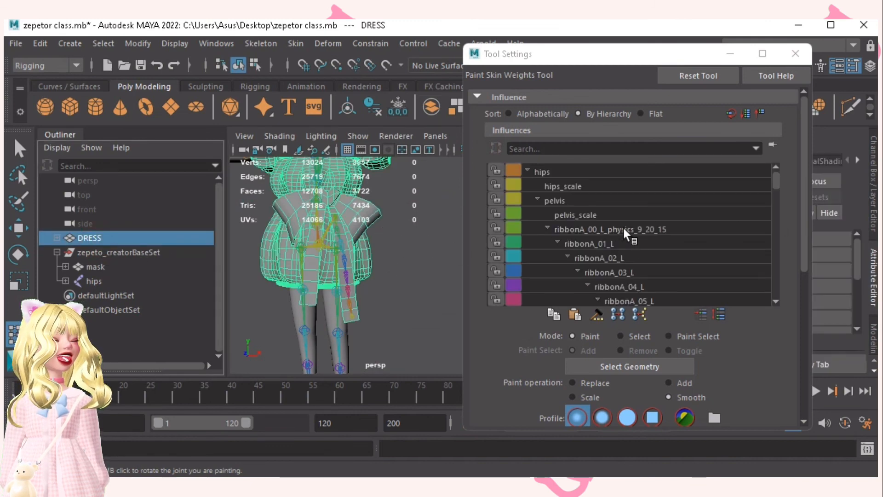
Step: Examine the weights of the ribbonA_00_L_physics_9_20_15 influence on the dress's ribbon
{"action": "left_click", "coordinate": [597, 228]}
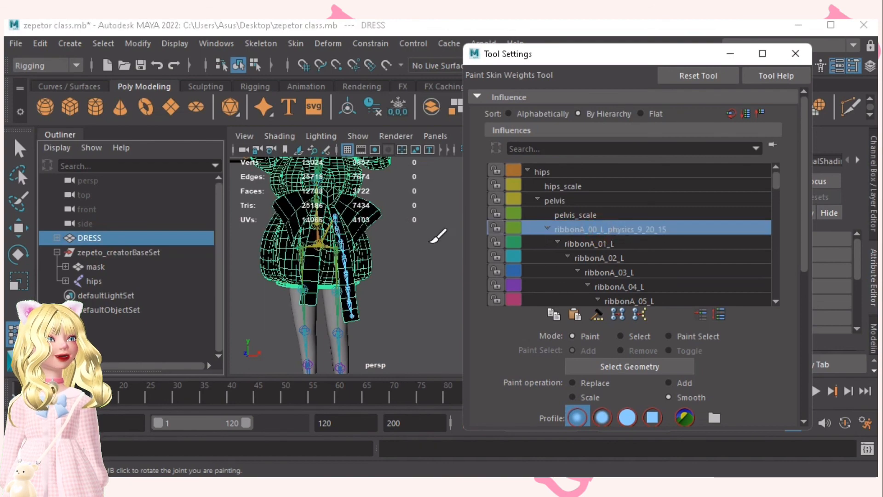
{"action": "mouse_move", "coordinate": [348, 248]}
{"action": "right_mouse_down", "text": "alt"}
{"action": "mouse_move", "coordinate": [372, 250]}
{"action": "mouse_move", "coordinate": [355, 246]}
{"action": "right_mouse_up", "text": "alt"}
{"action": "left_click_drag", "start_coordinate": [355, 246], "coordinate": [345, 262], "text": "alt"}
{"action": "middle_click_drag", "start_coordinate": [352, 246], "coordinate": [412, 255], "text": "alt"}
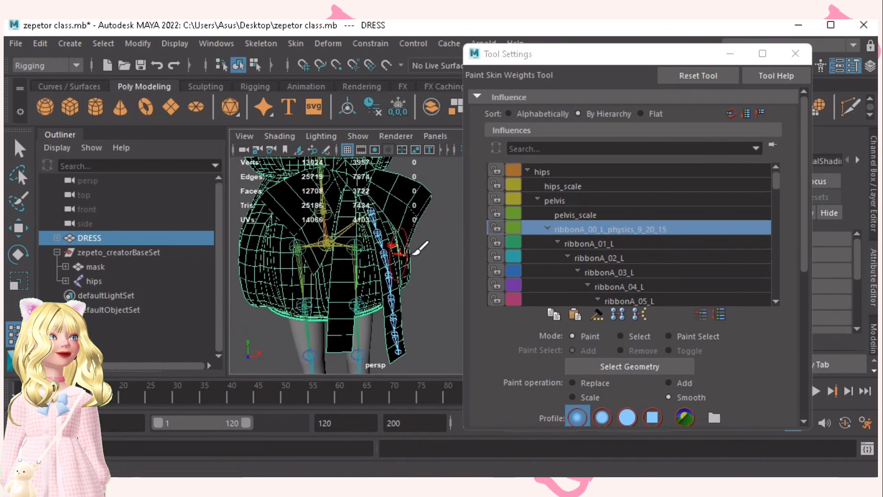
{"action": "right_click_drag", "start_coordinate": [412, 254], "coordinate": [311, 246], "text": "alt"}
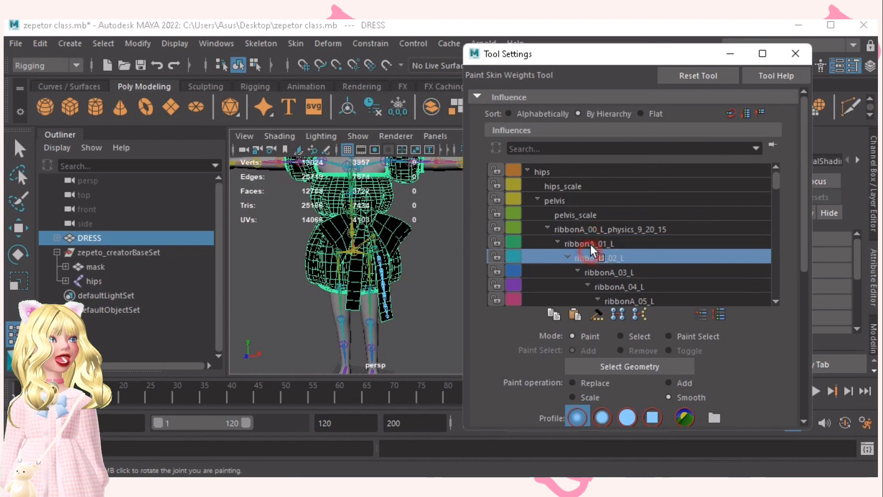
{"action": "left_click", "coordinate": [593, 230]}
{"action": "scroll", "coordinate": [350, 296], "scroll_direction": "down", "scroll_amount": 3}
{"action": "scroll", "coordinate": [350, 295], "scroll_direction": "up", "scroll_amount": 6}
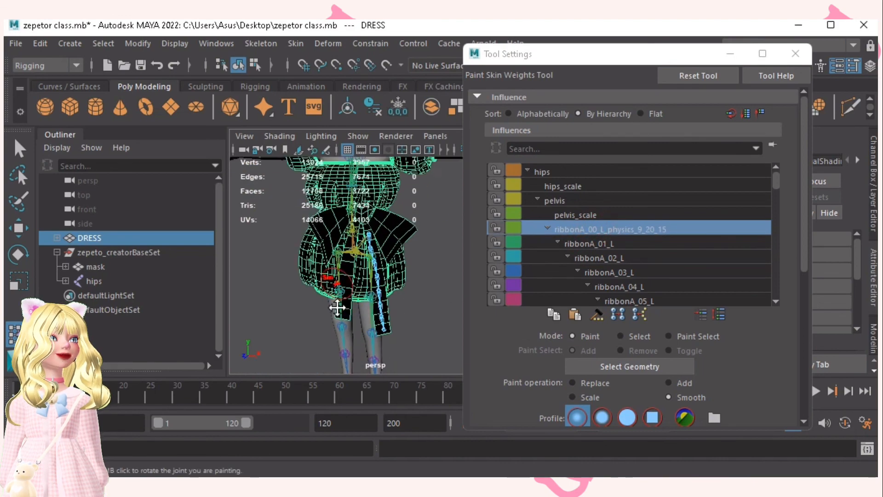
Step: Switch to vertex selection with the Select tool and select all vertices of the ribbon strip along the joint chain
{"action": "key", "text": "F9"}
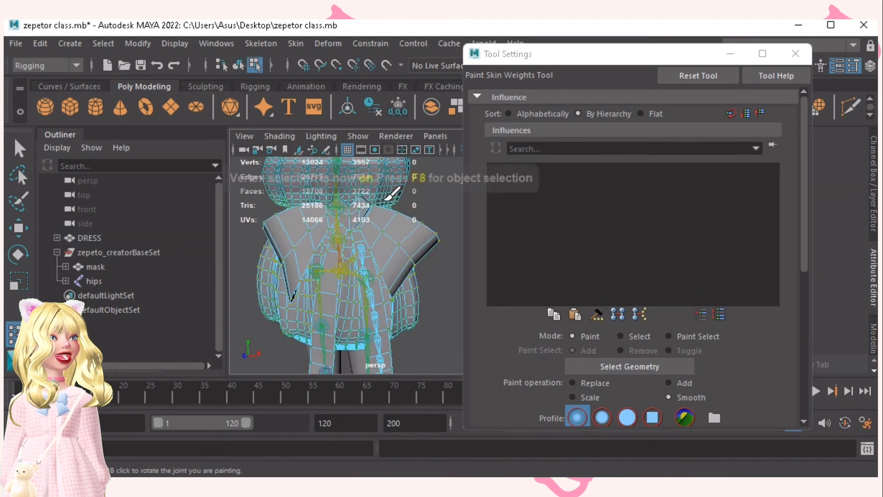
{"action": "key", "text": "q"}
{"action": "double_click", "coordinate": [381, 305]}
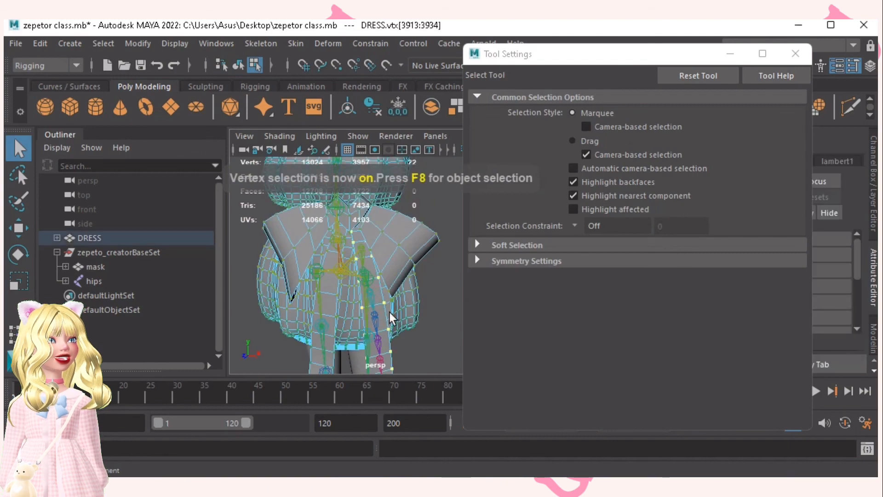
{"action": "left_click_drag", "start_coordinate": [390, 314], "coordinate": [377, 278], "text": "alt"}
{"action": "left_click_drag", "start_coordinate": [348, 238], "coordinate": [359, 216], "text": "alt"}
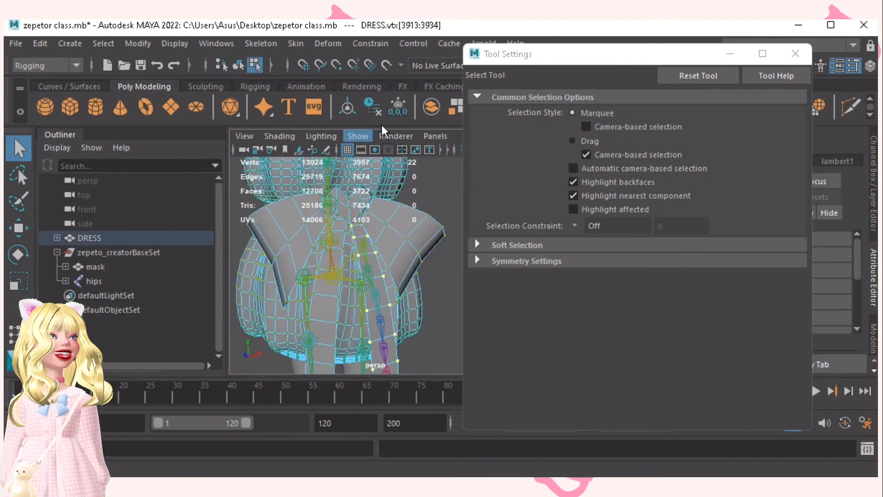
Step: Move the tool settings aside and, in temporary X-ray display, remove the ribbon strip's topmost vertices from the selection
{"action": "left_click", "coordinate": [557, 56]}
{"action": "left_click_drag", "start_coordinate": [575, 56], "coordinate": [607, 52]}
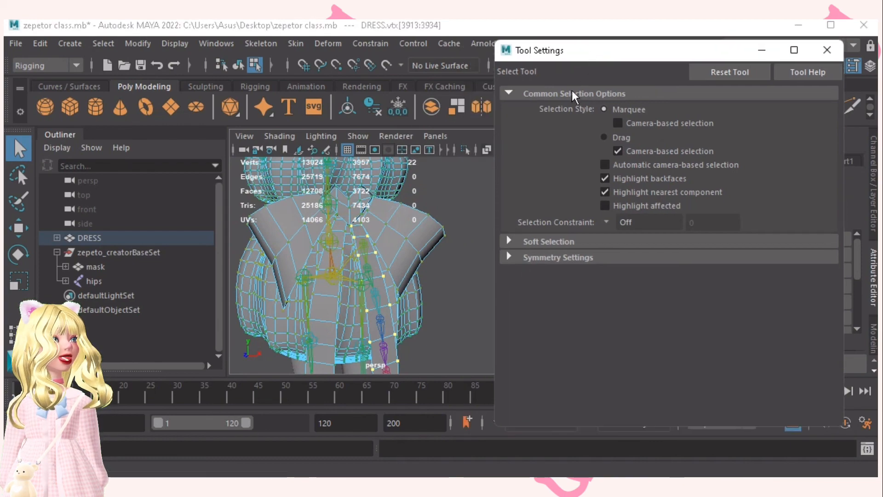
{"action": "left_click", "coordinate": [487, 149]}
{"action": "left_click_drag", "start_coordinate": [382, 224], "coordinate": [378, 252], "text": "alt"}
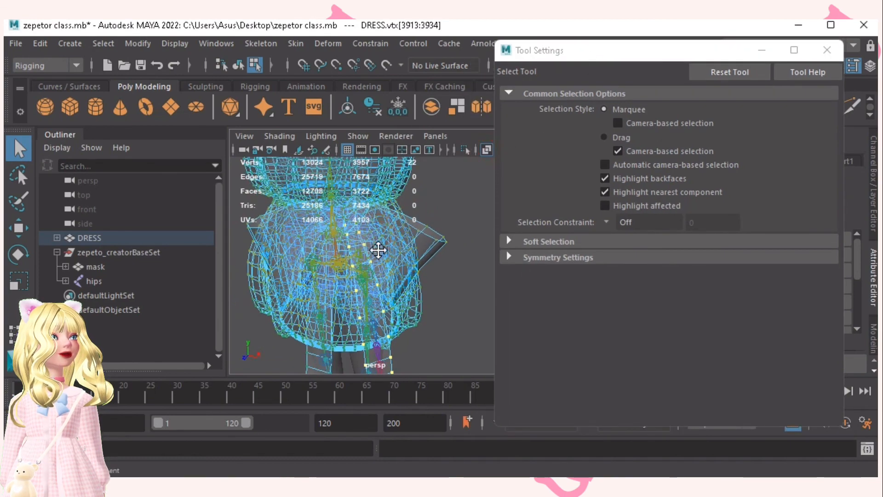
{"action": "right_click_drag", "start_coordinate": [379, 252], "coordinate": [460, 288], "text": "alt"}
{"action": "left_click_drag", "start_coordinate": [332, 206], "coordinate": [410, 255], "text": "ctrl"}
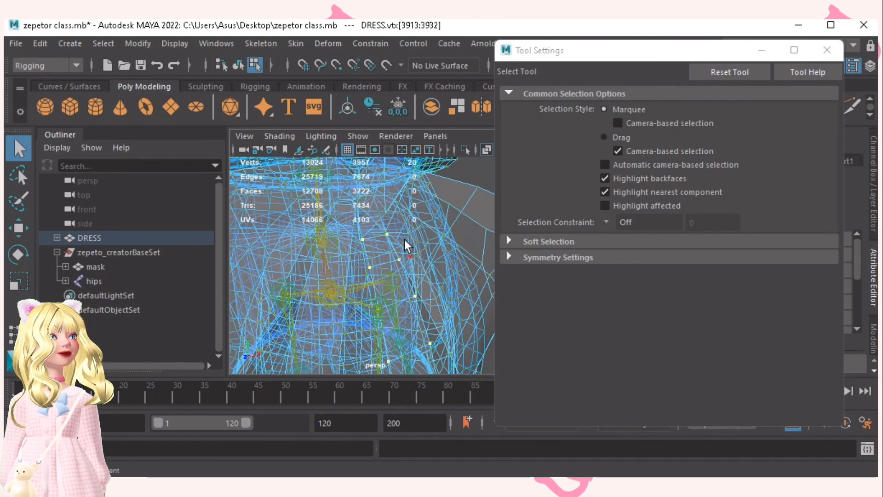
{"action": "left_click", "coordinate": [485, 149]}
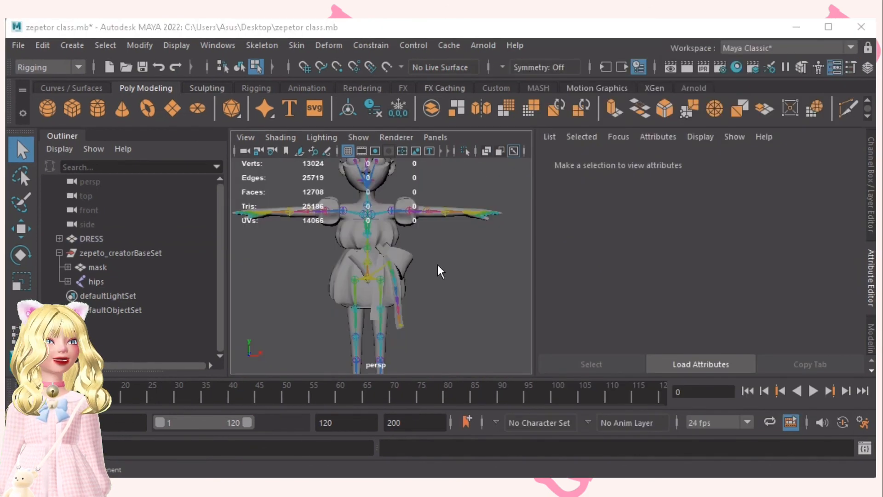
Step: Reselect the vertices of the ribbon strip that follows the joint chain and check the selection around the dress
{"action": "scroll", "coordinate": [349, 248], "scroll_direction": "up", "scroll_amount": 6}
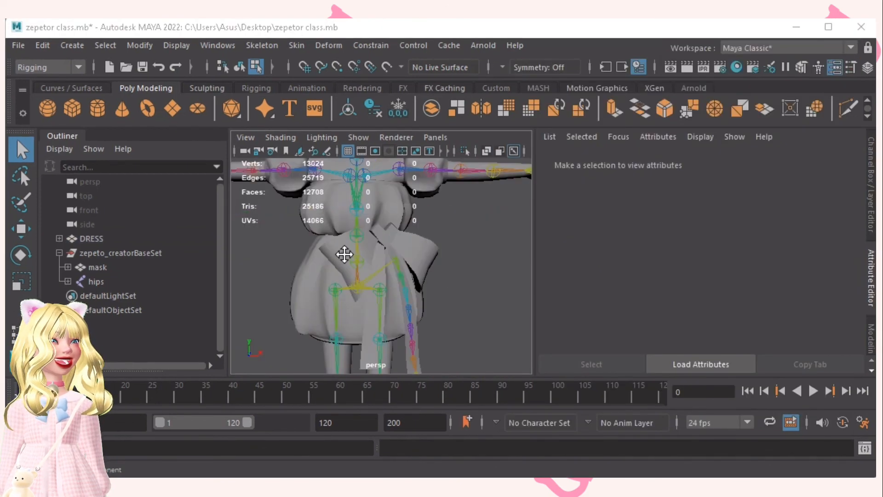
{"action": "left_click", "coordinate": [418, 326]}
{"action": "double_click", "coordinate": [418, 326]}
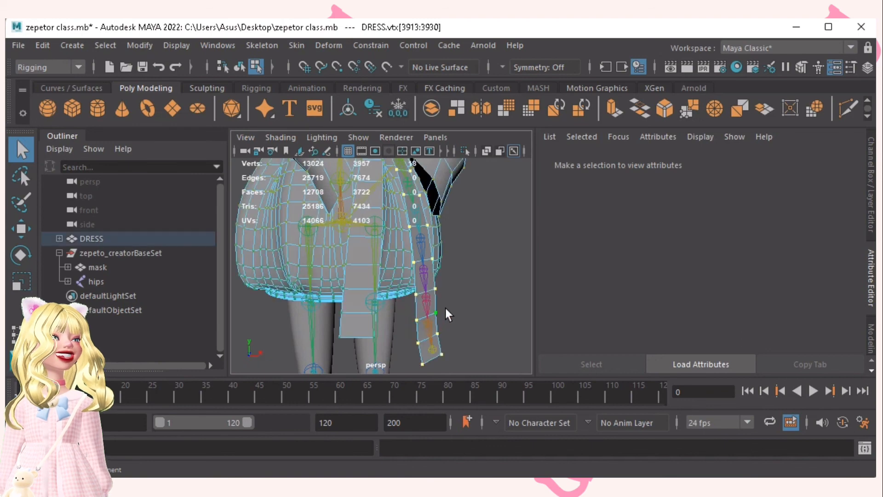
{"action": "left_click_drag", "start_coordinate": [445, 308], "coordinate": [467, 313], "text": "alt"}
{"action": "right_click_drag", "start_coordinate": [469, 311], "coordinate": [403, 301], "text": "alt"}
{"action": "mouse_move", "coordinate": [404, 299]}
{"action": "left_mouse_down", "text": "alt"}
{"action": "mouse_move", "coordinate": [378, 292]}
{"action": "mouse_move", "coordinate": [388, 305]}
{"action": "left_mouse_up", "text": "alt"}
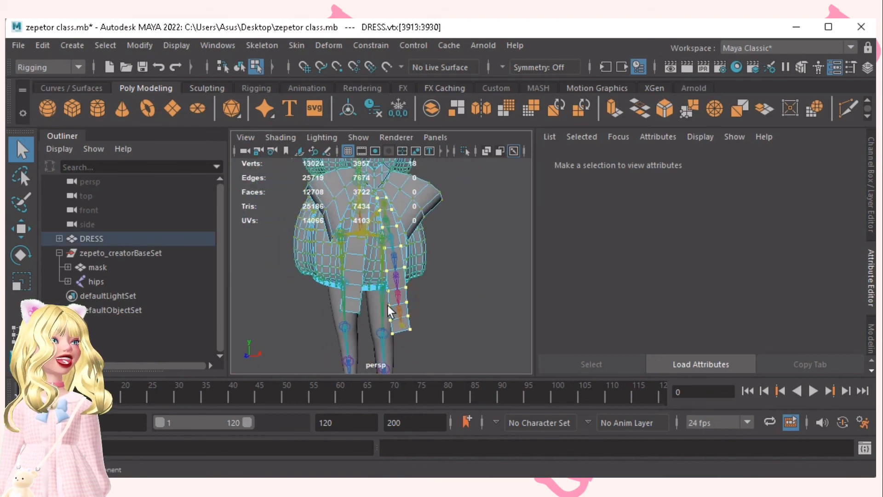
{"action": "left_click_drag", "start_coordinate": [393, 239], "coordinate": [430, 260], "text": "alt"}
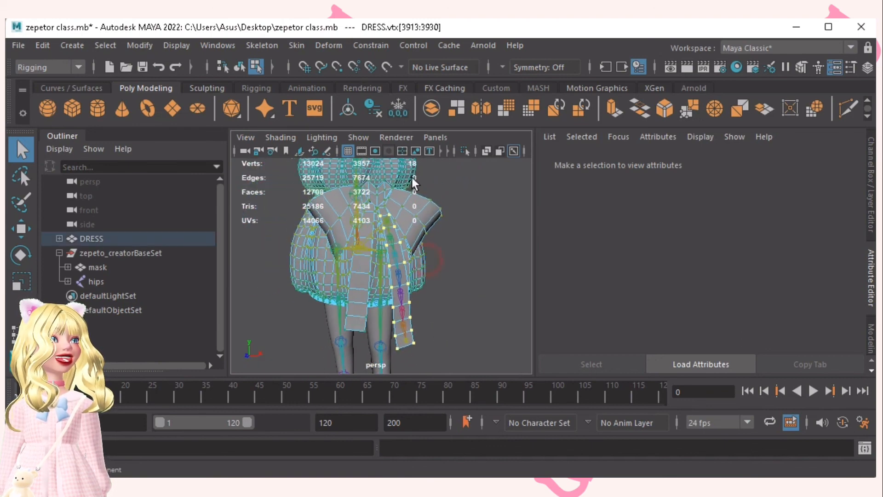
Step: Check the ribbon's upper vertices in temporary X-ray display and open the Paint Skin Weights tool settings
{"action": "left_click", "coordinate": [483, 150]}
{"action": "middle_click_drag", "start_coordinate": [402, 197], "coordinate": [396, 230], "text": "alt"}
{"action": "mouse_move", "coordinate": [396, 230]}
{"action": "right_mouse_down", "text": "alt"}
{"action": "mouse_move", "coordinate": [429, 250]}
{"action": "mouse_move", "coordinate": [473, 257]}
{"action": "right_mouse_up", "text": "alt"}
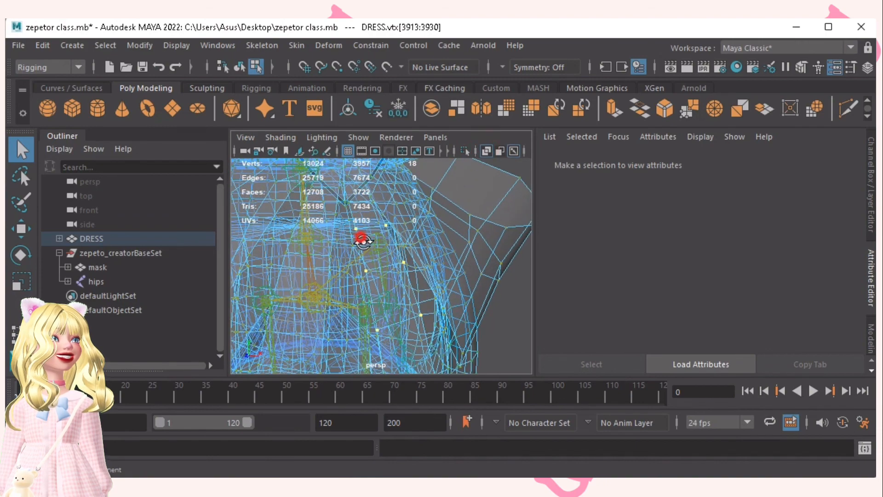
{"action": "left_click_drag", "start_coordinate": [360, 239], "coordinate": [357, 259], "text": "alt"}
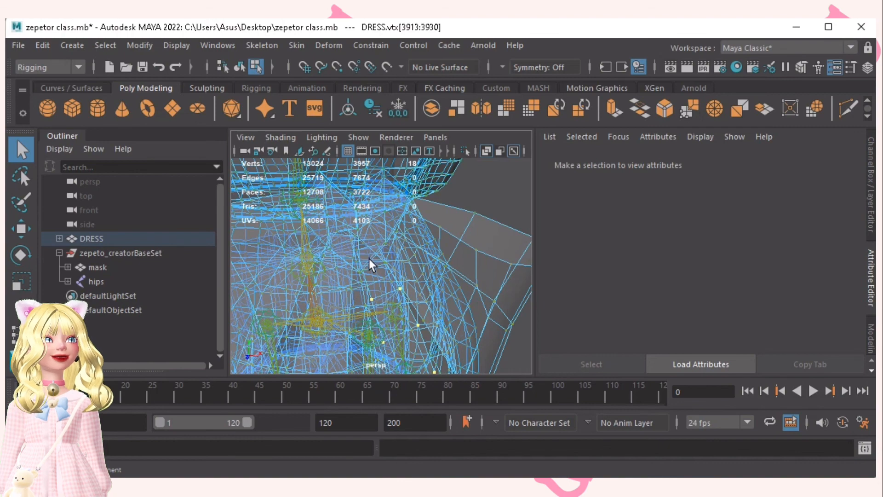
{"action": "left_click", "coordinate": [482, 150]}
{"action": "right_click_drag", "start_coordinate": [494, 260], "coordinate": [379, 192], "text": "alt"}
{"action": "left_click", "coordinate": [299, 49]}
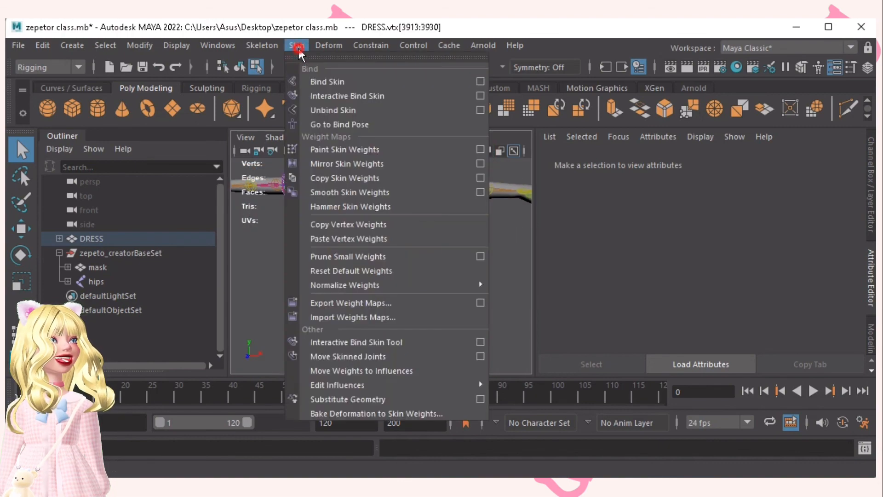
{"action": "left_click", "coordinate": [480, 150]}
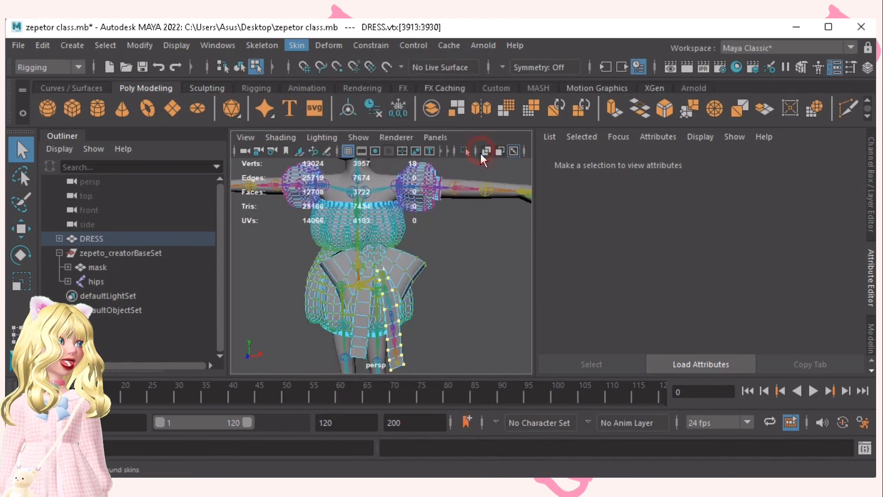
{"action": "left_click_drag", "start_coordinate": [423, 202], "coordinate": [437, 187], "text": "alt"}
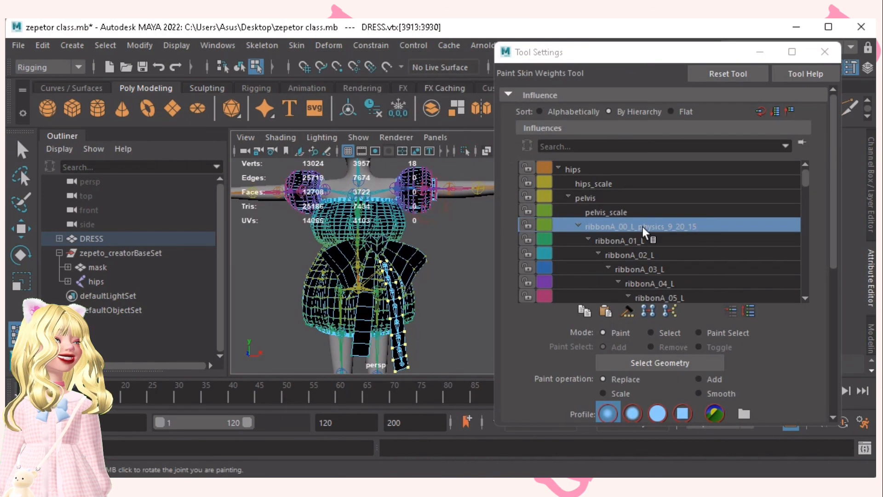
{"action": "middle_click_drag", "start_coordinate": [393, 262], "coordinate": [377, 224], "text": "alt"}
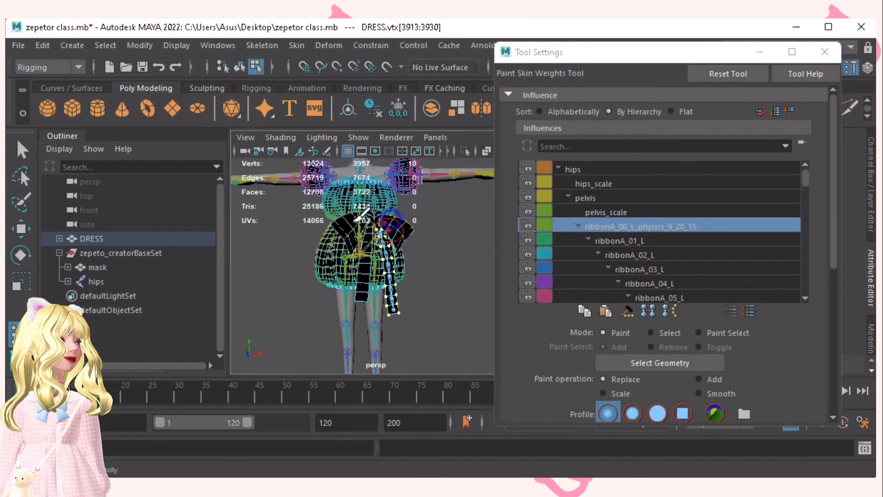
Step: Examine the ribbon's joint chain and the paint, value and flood settings for the ribbonA_00_L_physics_9_20_15 influence
{"action": "scroll", "coordinate": [376, 224], "scroll_direction": "up", "scroll_amount": 2}
{"action": "scroll", "coordinate": [775, 340], "scroll_direction": "down", "scroll_amount": 2}
{"action": "scroll", "coordinate": [775, 339], "scroll_direction": "down", "scroll_amount": 1}
{"action": "scroll", "coordinate": [766, 332], "scroll_direction": "down", "scroll_amount": 1}
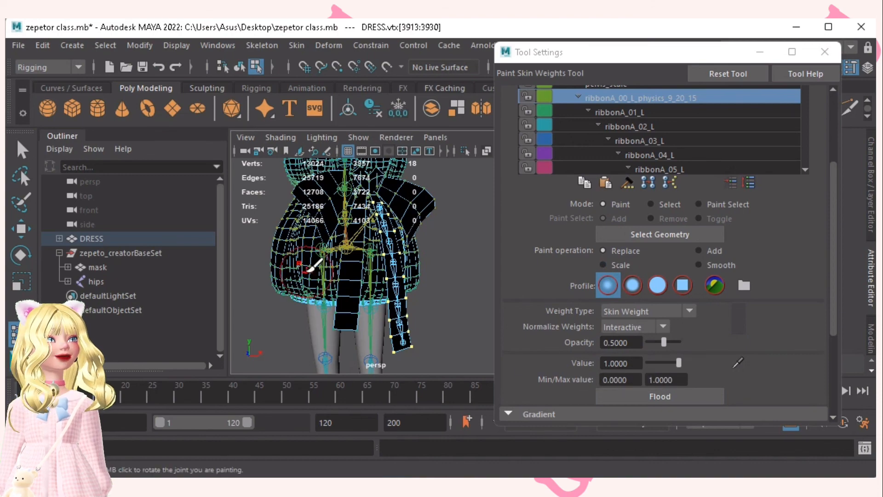
{"action": "scroll", "coordinate": [352, 287], "scroll_direction": "up", "scroll_amount": 5}
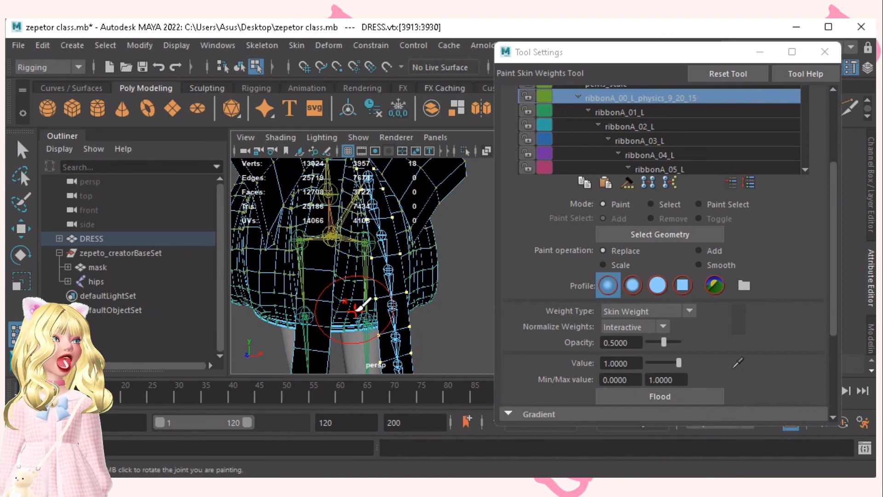
{"action": "scroll", "coordinate": [391, 262], "scroll_direction": "down", "scroll_amount": 5}
{"action": "mouse_move", "coordinate": [394, 272]}
{"action": "left_mouse_down", "text": "alt"}
{"action": "mouse_move", "coordinate": [466, 283]}
{"action": "mouse_move", "coordinate": [312, 273]}
{"action": "left_mouse_up", "text": "alt"}
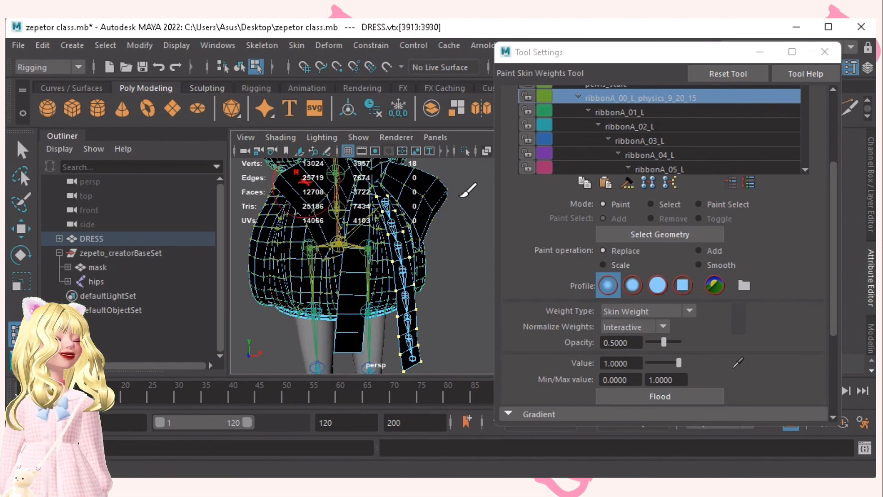
{"action": "scroll", "coordinate": [610, 244], "scroll_direction": "down", "scroll_amount": 1}
{"action": "scroll", "coordinate": [647, 234], "scroll_direction": "up", "scroll_amount": 3}
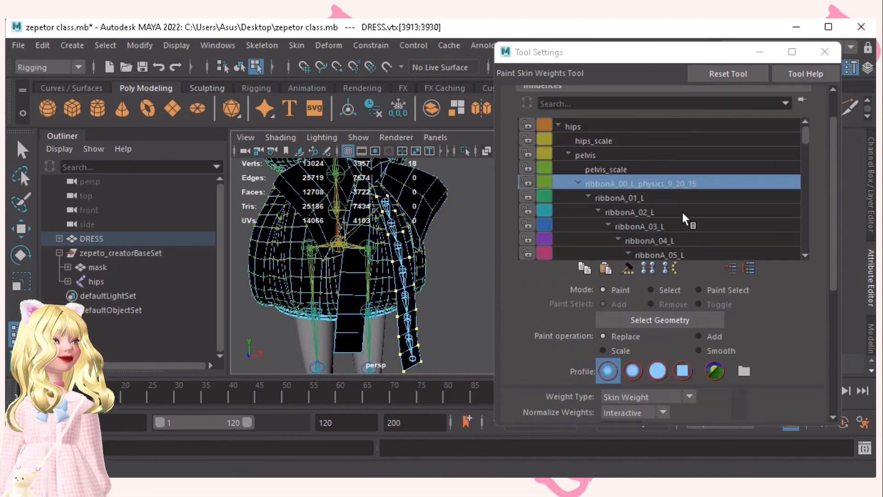
{"action": "scroll", "coordinate": [683, 213], "scroll_direction": "down", "scroll_amount": 1}
{"action": "mouse_move", "coordinate": [379, 237]}
{"action": "left_mouse_down", "text": "alt"}
{"action": "mouse_move", "coordinate": [401, 242]}
{"action": "mouse_move", "coordinate": [385, 253]}
{"action": "mouse_move", "coordinate": [379, 233]}
{"action": "left_mouse_up", "text": "alt"}
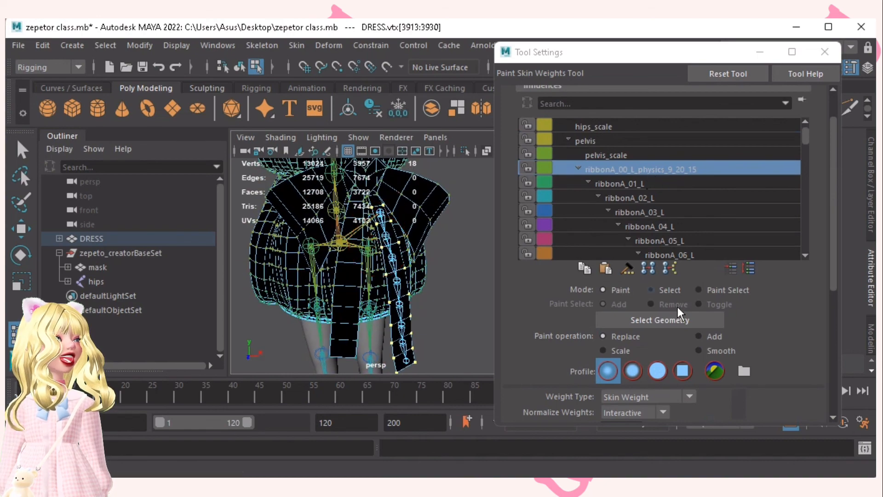
{"action": "scroll", "coordinate": [661, 320], "scroll_direction": "down", "scroll_amount": 1}
{"action": "scroll", "coordinate": [700, 342], "scroll_direction": "down", "scroll_amount": 1}
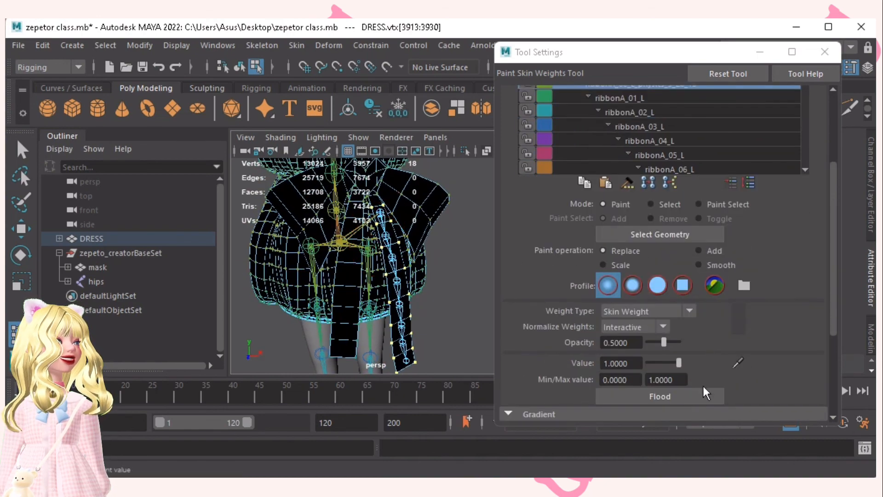
{"action": "scroll", "coordinate": [713, 288], "scroll_direction": "up", "scroll_amount": 2}
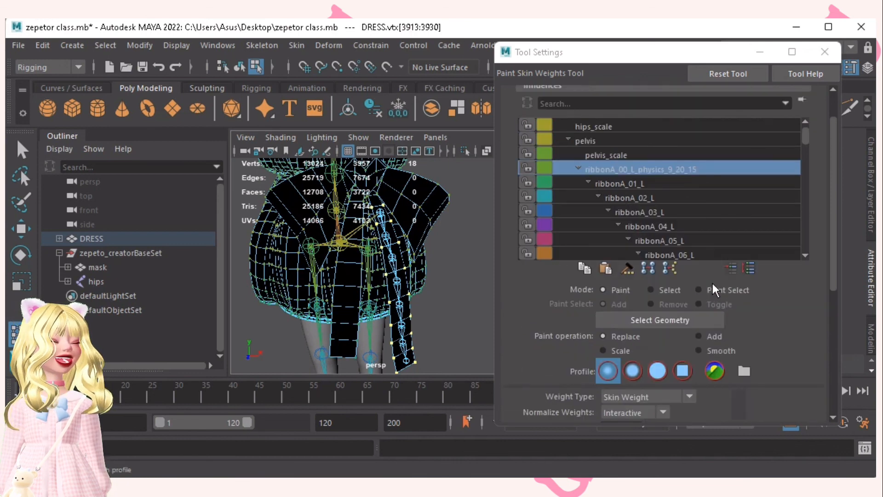
Step: Choose the ribbonA_01_L influence and remove the ribbon strip's topmost row of vertices from the selection
{"action": "left_click", "coordinate": [638, 181]}
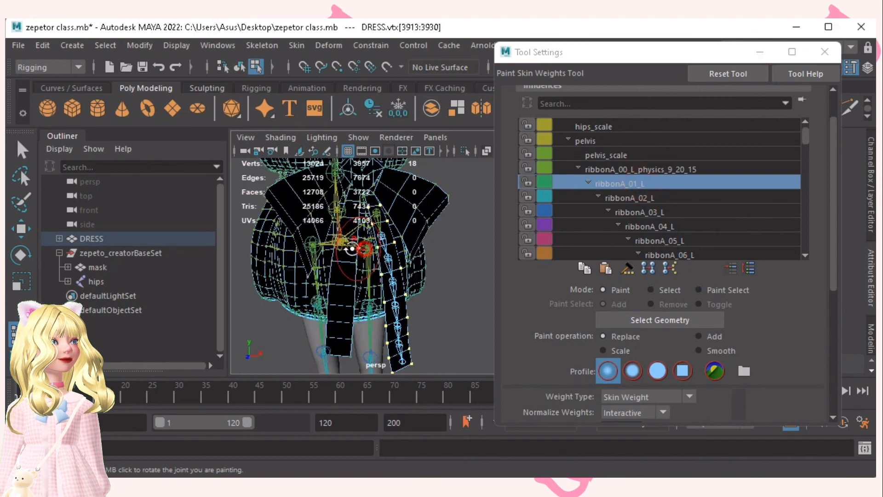
{"action": "scroll", "coordinate": [381, 222], "scroll_direction": "up", "scroll_amount": 5}
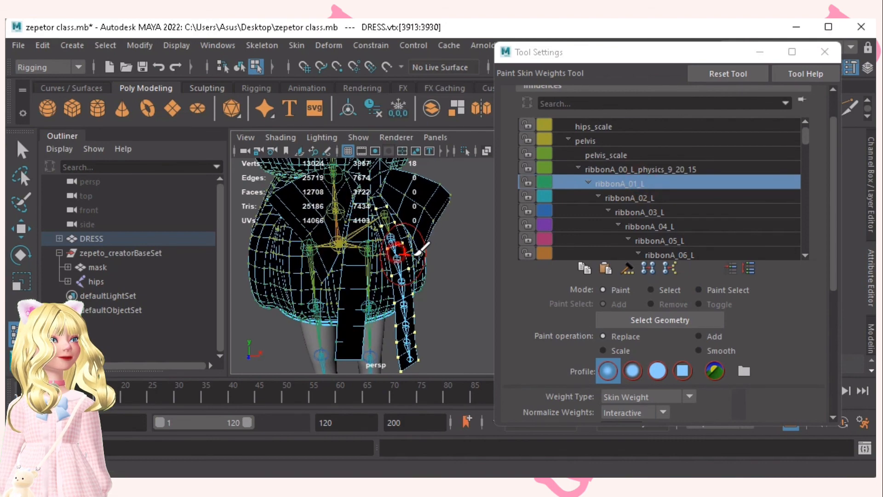
{"action": "scroll", "coordinate": [386, 240], "scroll_direction": "down", "scroll_amount": 5}
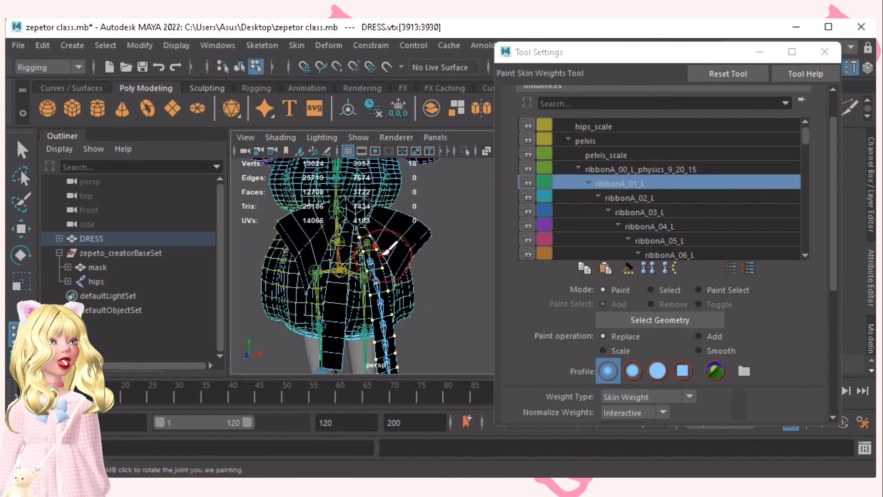
{"action": "key", "text": "q"}
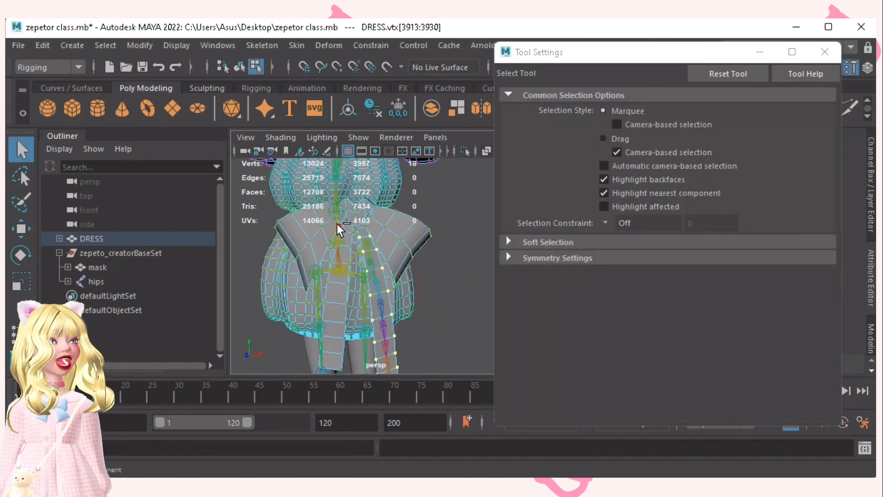
{"action": "left_click_drag", "start_coordinate": [340, 224], "coordinate": [379, 240]}
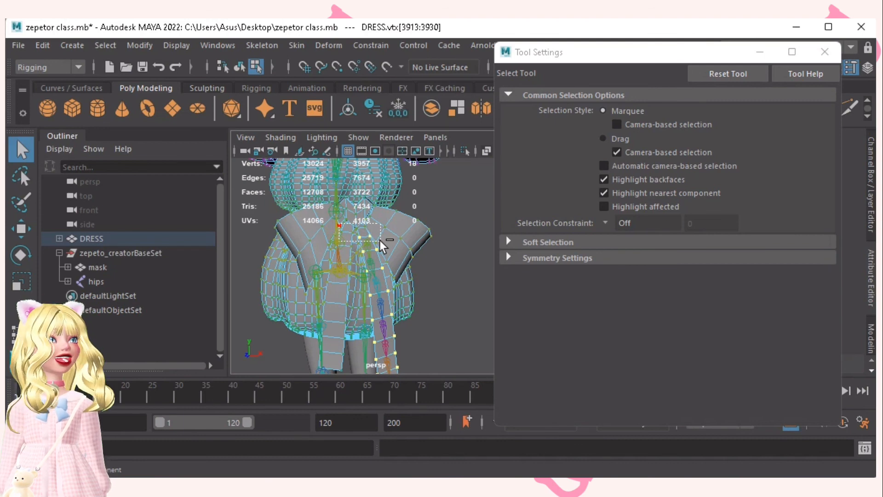
{"action": "left_click_drag", "start_coordinate": [382, 240], "coordinate": [384, 240], "text": "ctrl"}
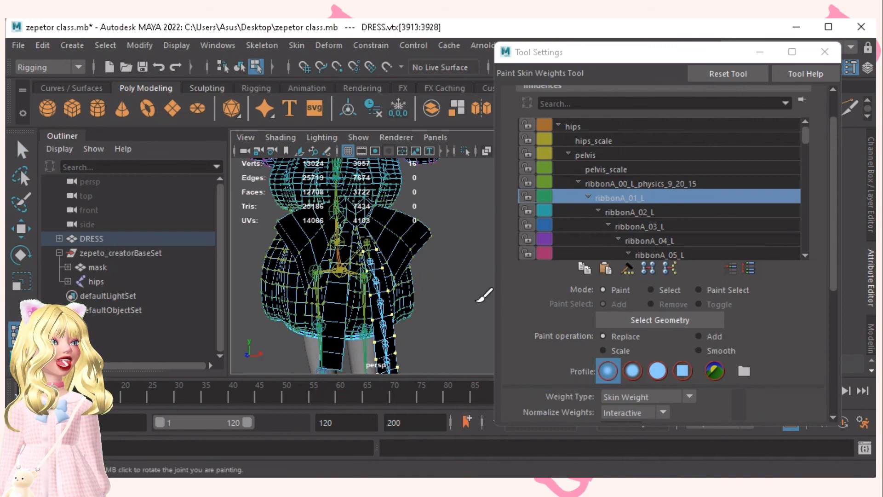
Step: Choose the ribbonA_02_L influence, deselect the ribbon's next two vertex rows, and flood the remaining vertices with its weight
{"action": "left_click", "coordinate": [610, 211]}
{"action": "scroll", "coordinate": [446, 267], "scroll_direction": "up", "scroll_amount": 5}
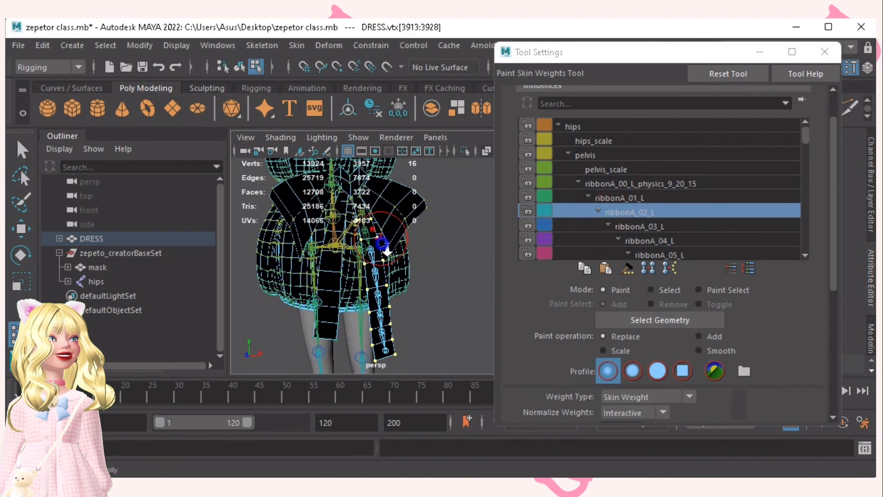
{"action": "scroll", "coordinate": [414, 257], "scroll_direction": "up", "scroll_amount": 3}
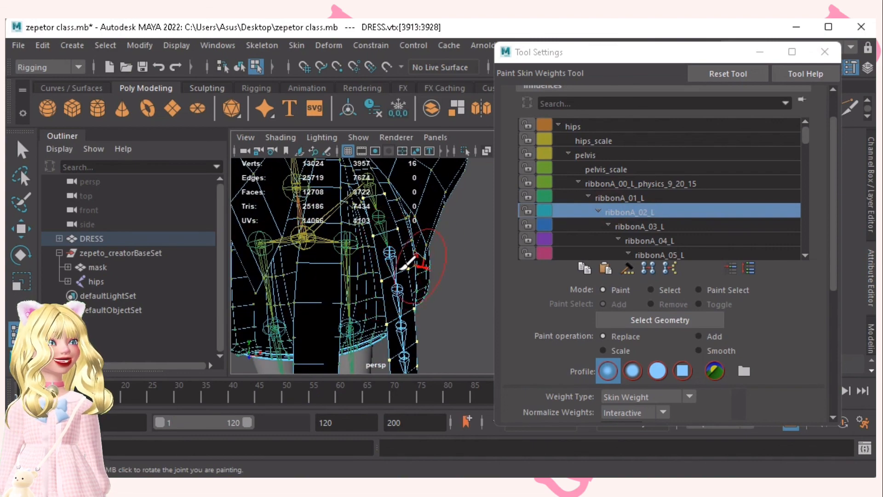
{"action": "mouse_move", "coordinate": [401, 271]}
{"action": "left_mouse_down", "text": "alt"}
{"action": "mouse_move", "coordinate": [390, 276]}
{"action": "mouse_move", "coordinate": [467, 284]}
{"action": "mouse_move", "coordinate": [489, 271]}
{"action": "left_mouse_up", "text": "alt"}
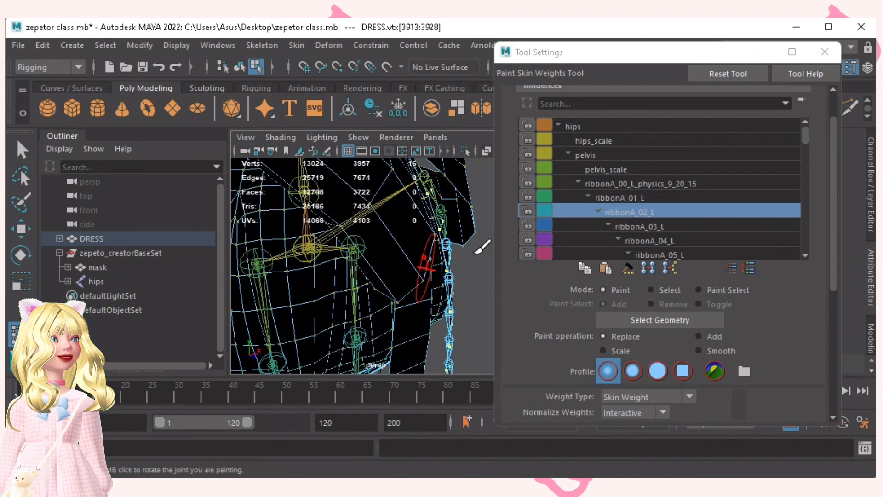
{"action": "left_click_drag", "start_coordinate": [434, 265], "coordinate": [374, 247], "text": "alt"}
{"action": "scroll", "coordinate": [368, 247], "scroll_direction": "down", "scroll_amount": 4}
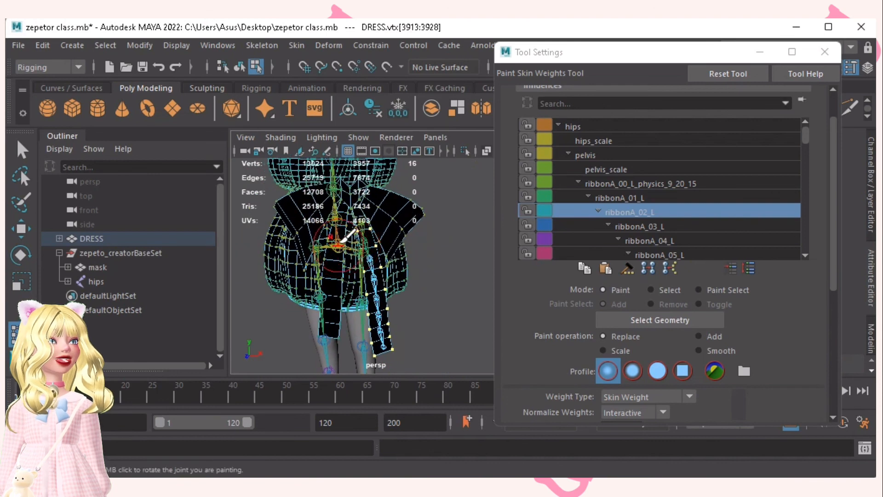
{"action": "key", "text": "q"}
{"action": "left_click", "coordinate": [353, 276]}
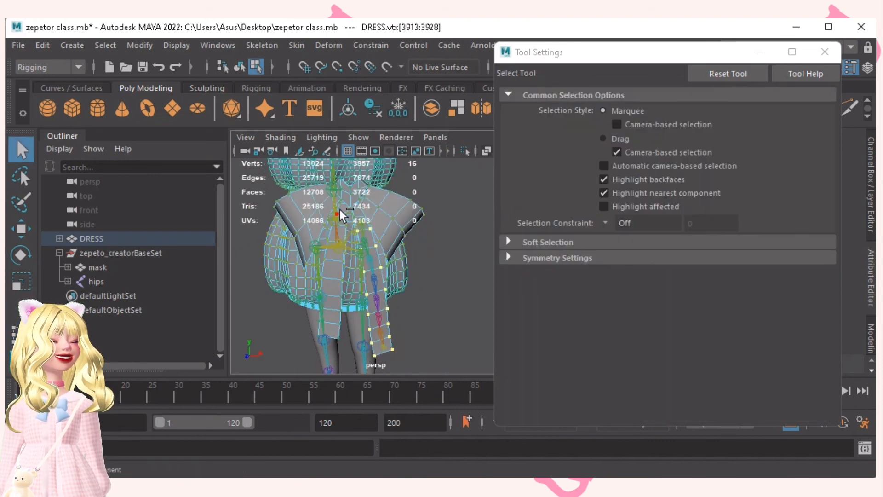
{"action": "left_click_drag", "start_coordinate": [338, 209], "coordinate": [405, 256], "text": "ctrl"}
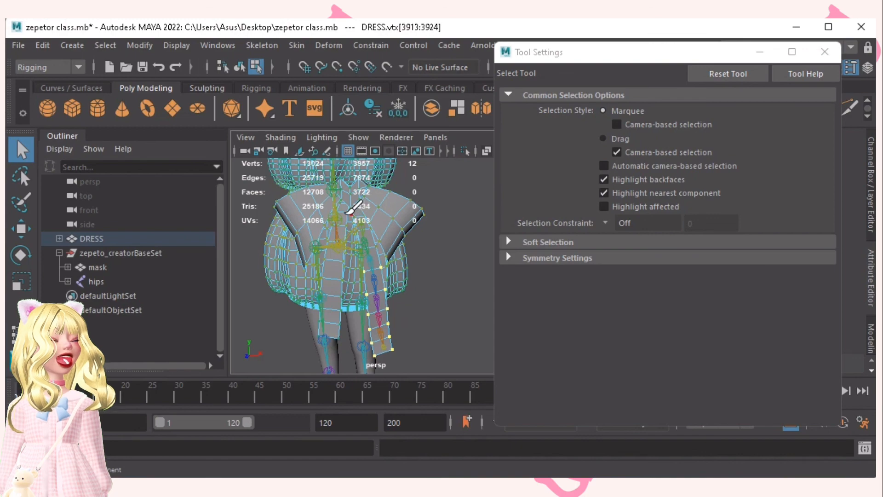
{"action": "key", "text": "y"}
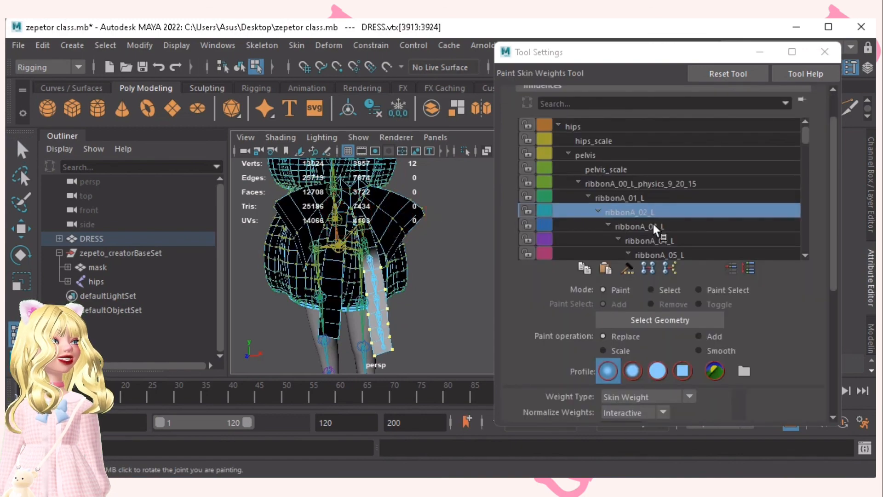
Step: Choose the ribbonA_03_L influence and flood the selected ribbon vertices with its weight
{"action": "scroll", "coordinate": [653, 223], "scroll_direction": "down", "scroll_amount": 1}
{"action": "left_click", "coordinate": [648, 212]}
{"action": "scroll", "coordinate": [418, 267], "scroll_direction": "up", "scroll_amount": 5}
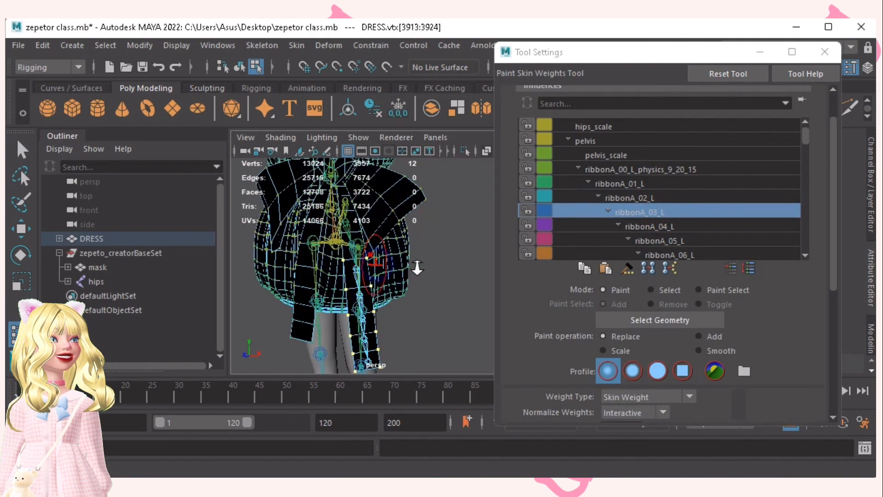
{"action": "scroll", "coordinate": [405, 268], "scroll_direction": "up", "scroll_amount": 3}
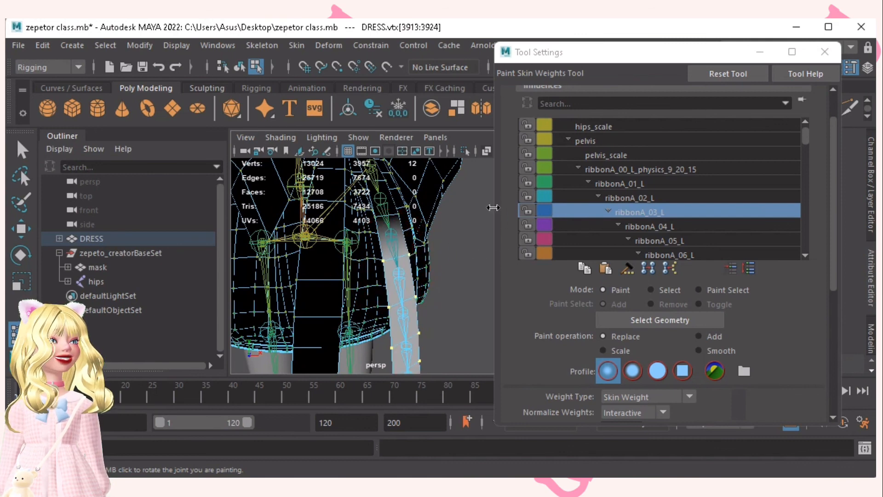
Step: Choose the ribbonA_04_L influence, deselect the uppermost selected vertex row, and flood the remaining ribbon vertices with its weight
{"action": "left_click", "coordinate": [644, 226]}
{"action": "left_click_drag", "start_coordinate": [381, 287], "coordinate": [376, 282], "text": "alt"}
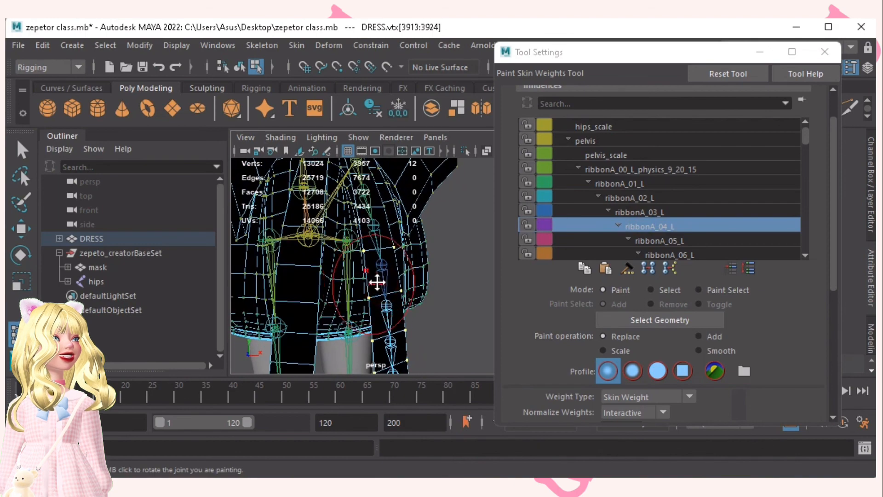
{"action": "middle_click_drag", "start_coordinate": [376, 282], "coordinate": [374, 274], "text": "alt"}
{"action": "key", "text": "q"}
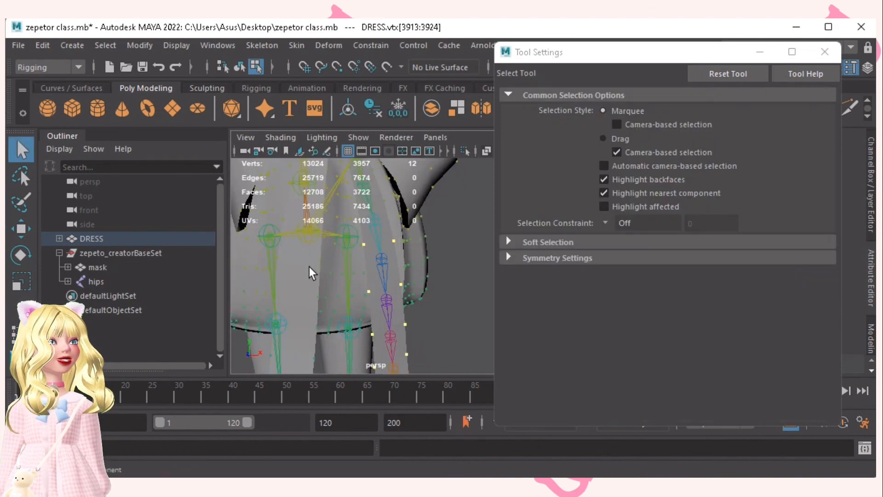
{"action": "left_click", "coordinate": [358, 232], "text": "ctrl"}
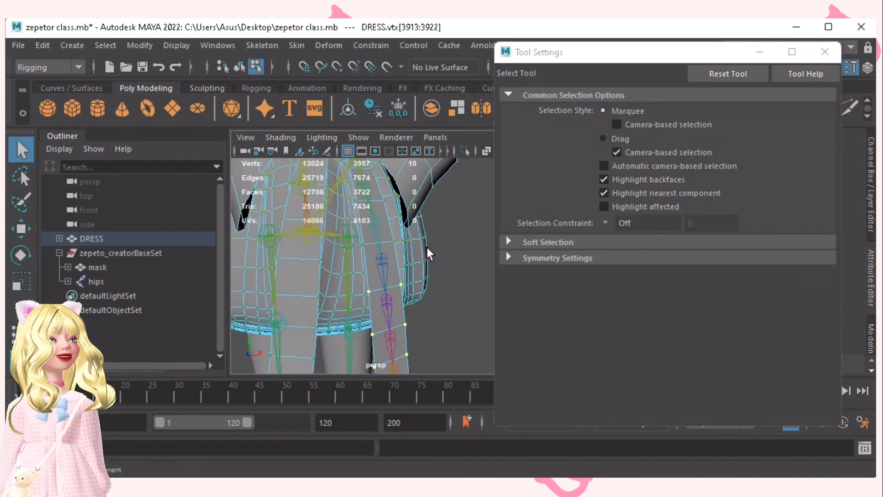
{"action": "key", "text": "y"}
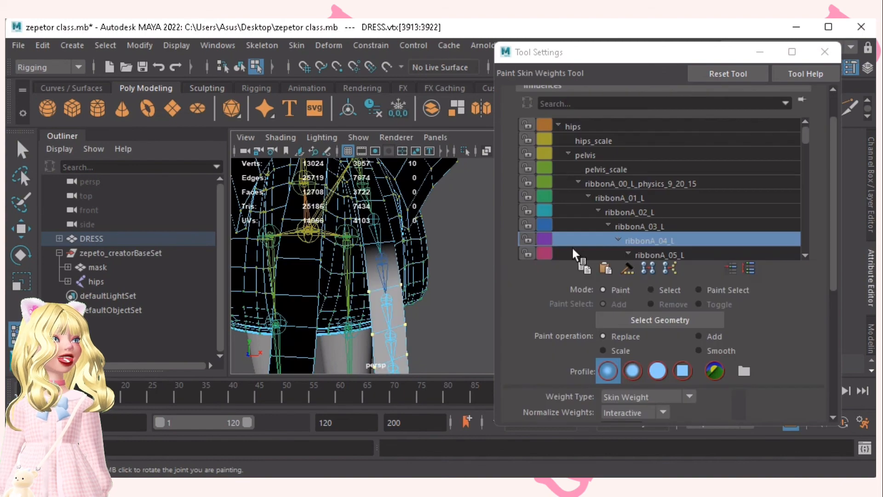
Step: Choose the ribbonA_05_L influence, deselect the next vertex row down the ribbon, and flood the remaining vertices with its weight
{"action": "scroll", "coordinate": [630, 197], "scroll_direction": "down", "scroll_amount": 1}
{"action": "left_click", "coordinate": [659, 212]}
{"action": "left_click_drag", "start_coordinate": [414, 290], "coordinate": [433, 253], "text": "alt"}
{"action": "key", "text": "q"}
{"action": "left_click", "coordinate": [318, 233]}
{"action": "left_click_drag", "start_coordinate": [370, 271], "coordinate": [418, 248], "text": "ctrl"}
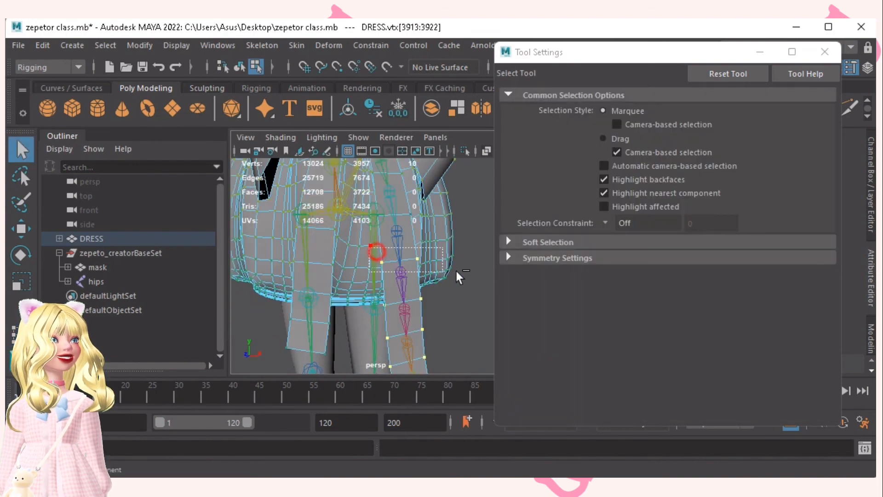
{"action": "key", "text": "y"}
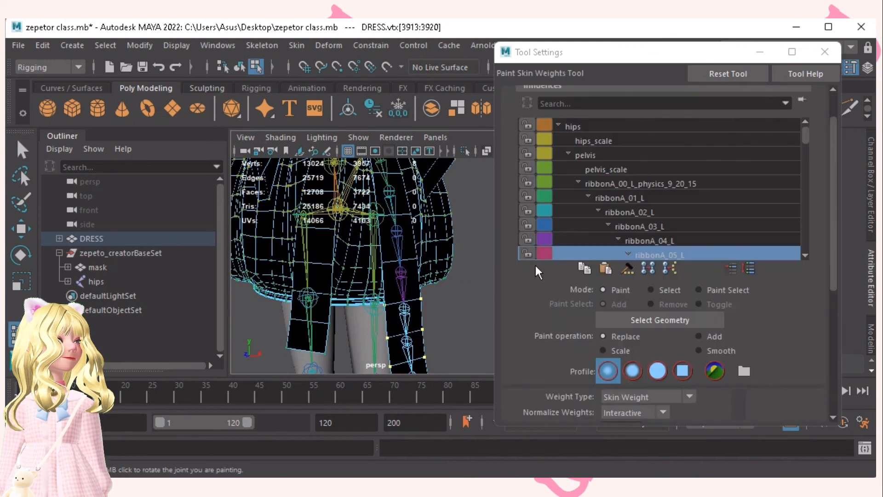
{"action": "scroll", "coordinate": [667, 209], "scroll_direction": "down", "scroll_amount": 2}
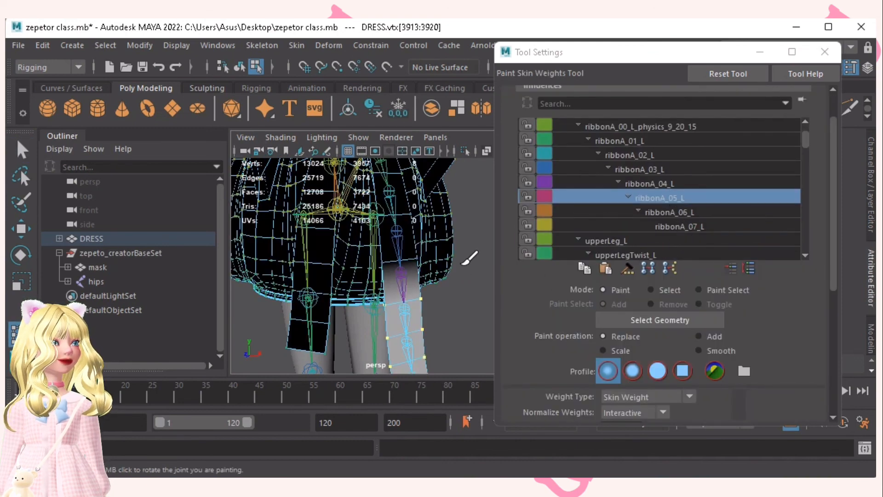
Step: Deselect the next vertex row down the ribbon and flood the remaining selected vertices with the ribbonA_06_L influence
{"action": "middle_click_drag", "start_coordinate": [416, 280], "coordinate": [401, 216], "text": "alt"}
{"action": "key", "text": "q"}
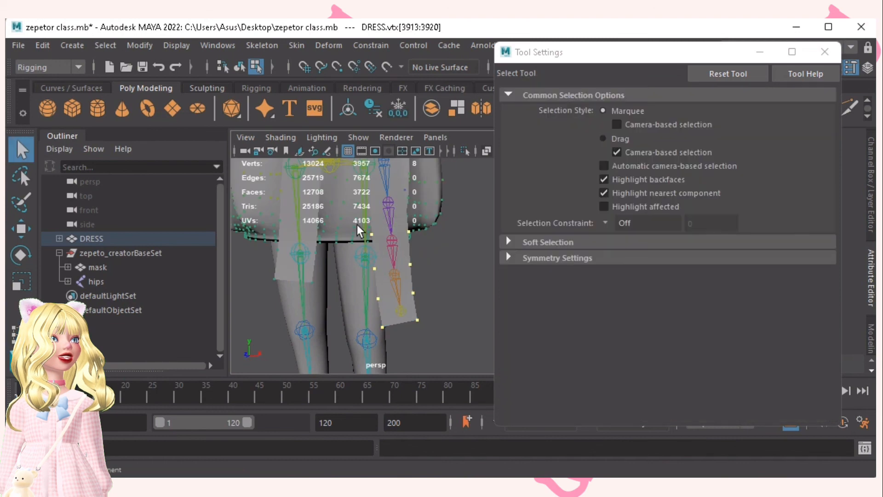
{"action": "left_click", "coordinate": [358, 221]}
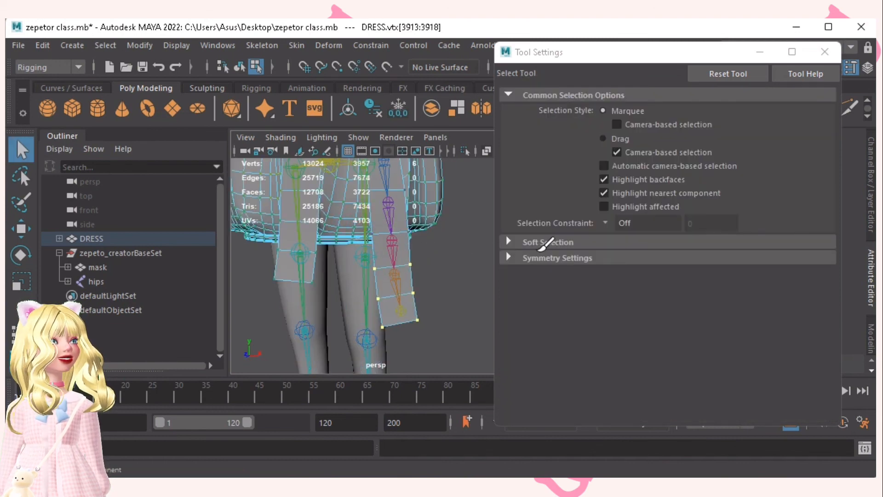
{"action": "key", "text": "y"}
{"action": "scroll", "coordinate": [686, 236], "scroll_direction": "down", "scroll_amount": 1}
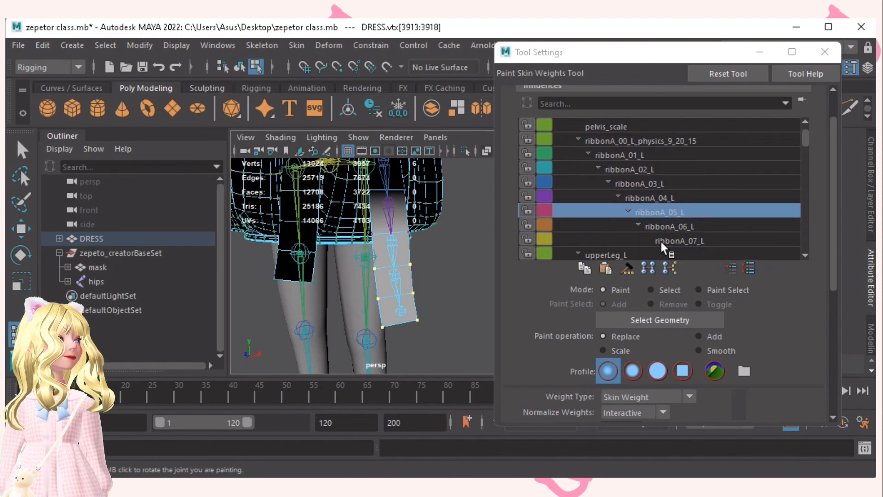
{"action": "left_click", "coordinate": [667, 226]}
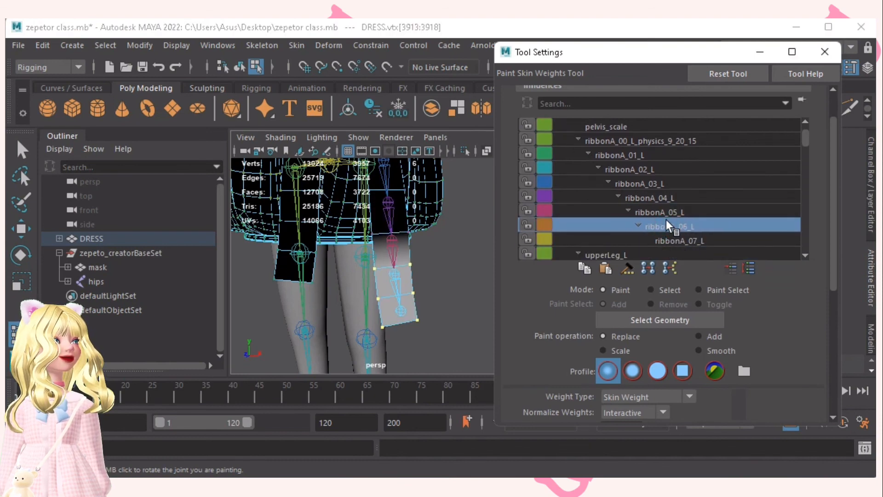
Step: Choose the ribbonA_07_L influence, deselect the uppermost selected vertex row, and flood the ribbon's last vertices with its weight
{"action": "left_click", "coordinate": [669, 239]}
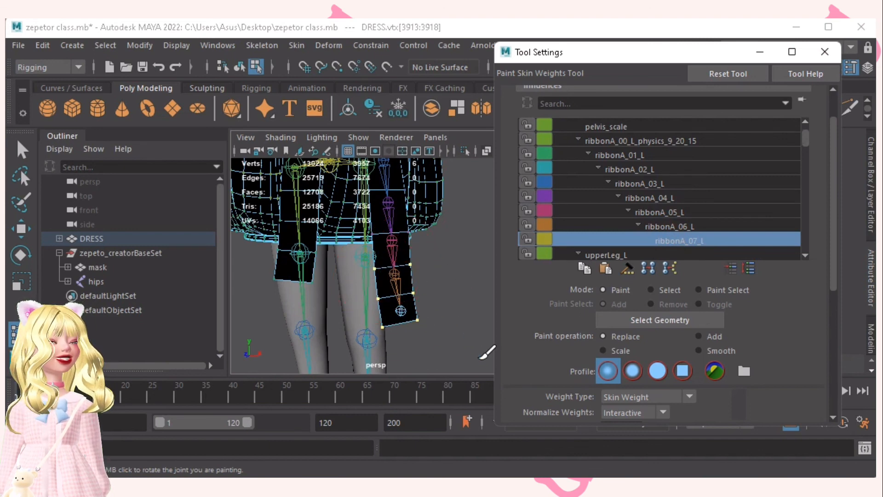
{"action": "key", "text": "q"}
{"action": "left_click_drag", "start_coordinate": [352, 231], "coordinate": [427, 269], "text": "ctrl"}
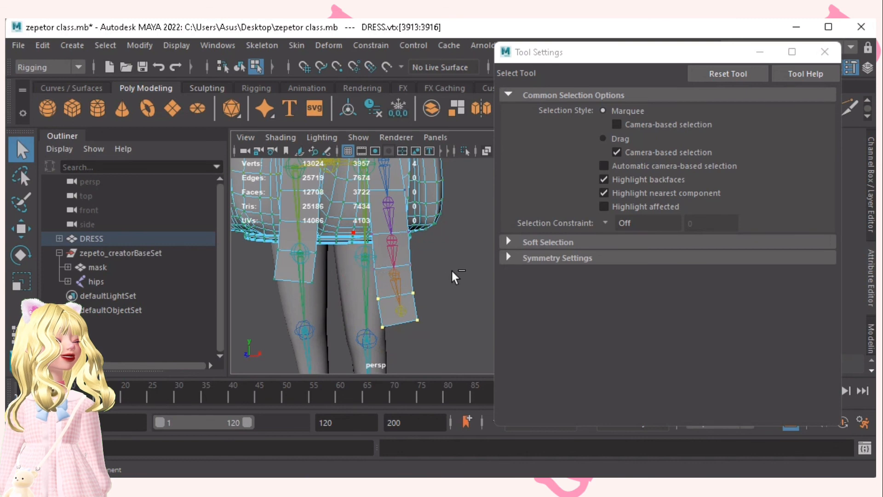
{"action": "key", "text": "y"}
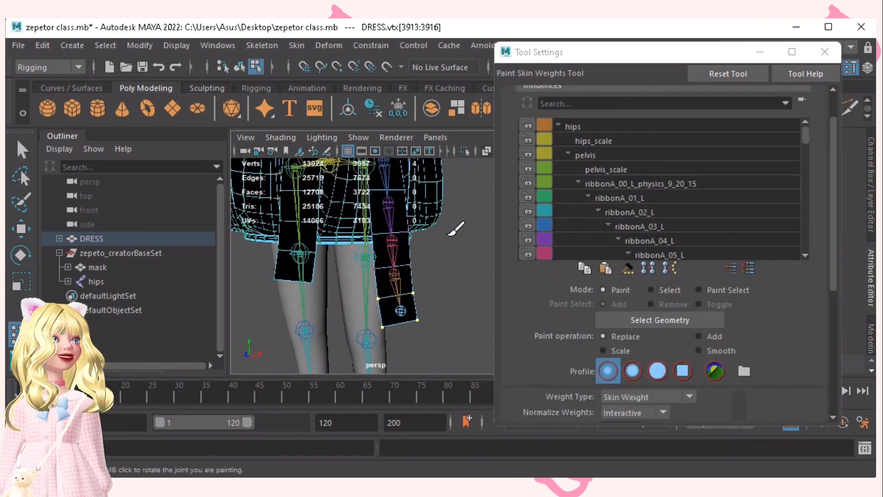
Step: Examine the weight distribution of each ribbon influence, from ribbonA_00_L_physics_9_20_15 through ribbonA_07_L, along the ribbon
{"action": "scroll", "coordinate": [637, 225], "scroll_direction": "down", "scroll_amount": 4}
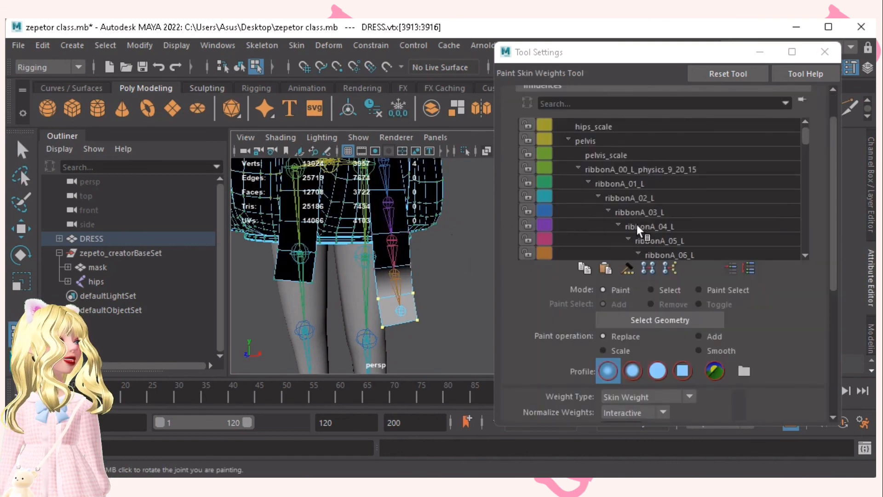
{"action": "left_click", "coordinate": [697, 225]}
{"action": "left_click", "coordinate": [689, 211]}
{"action": "left_click", "coordinate": [684, 197]}
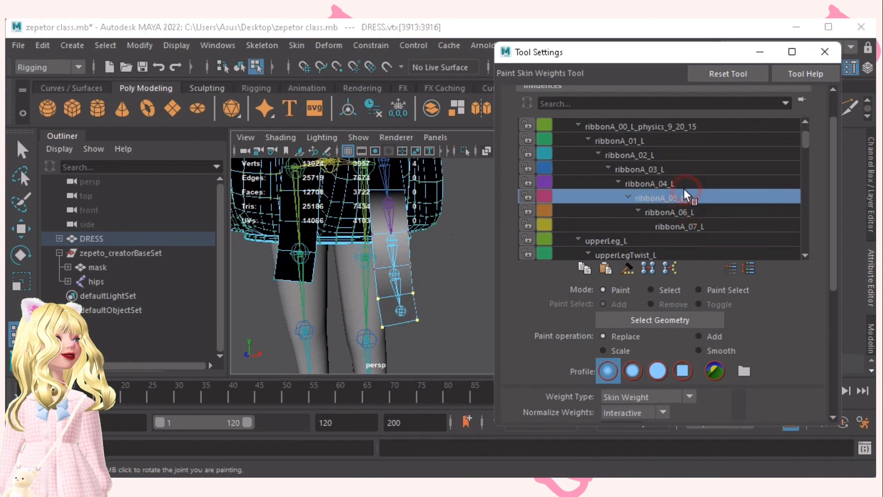
{"action": "scroll", "coordinate": [679, 193], "scroll_direction": "up", "scroll_amount": 1}
{"action": "left_click", "coordinate": [649, 154]}
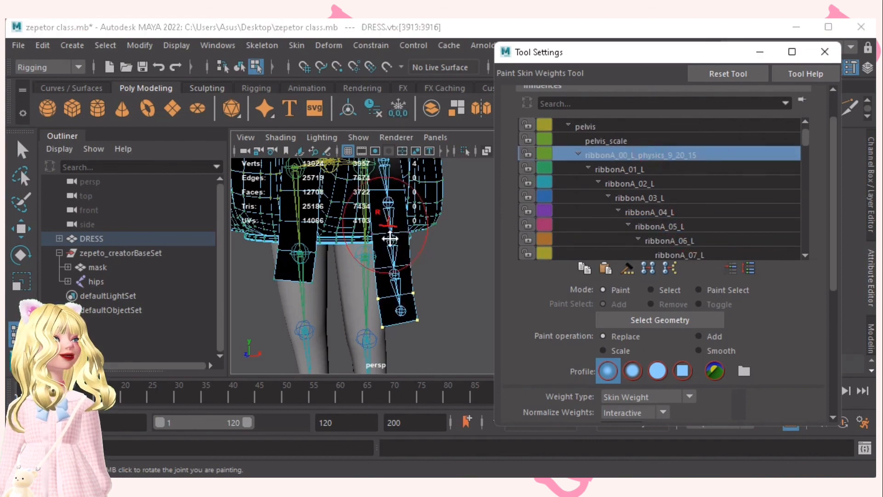
{"action": "left_click_drag", "start_coordinate": [389, 238], "coordinate": [432, 267], "text": "alt"}
{"action": "left_click", "coordinate": [639, 169]}
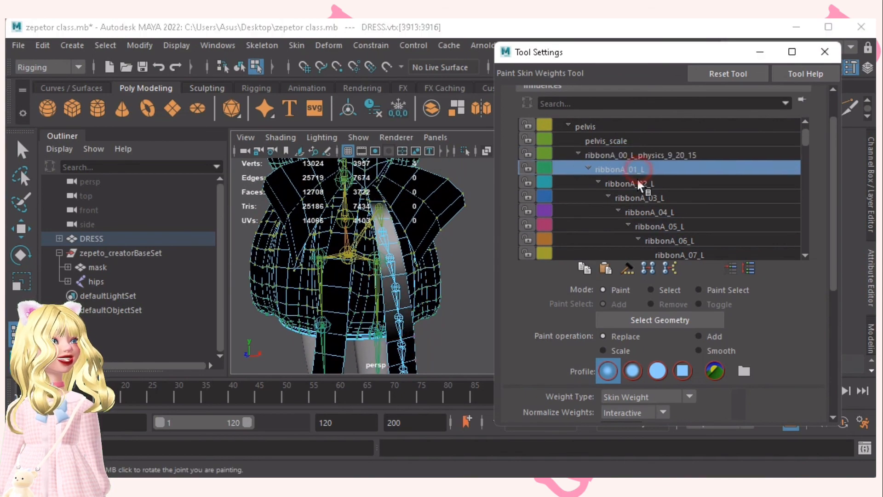
{"action": "left_click", "coordinate": [638, 183]}
{"action": "left_click", "coordinate": [640, 198]}
{"action": "left_click", "coordinate": [646, 212]}
{"action": "left_click", "coordinate": [649, 226]}
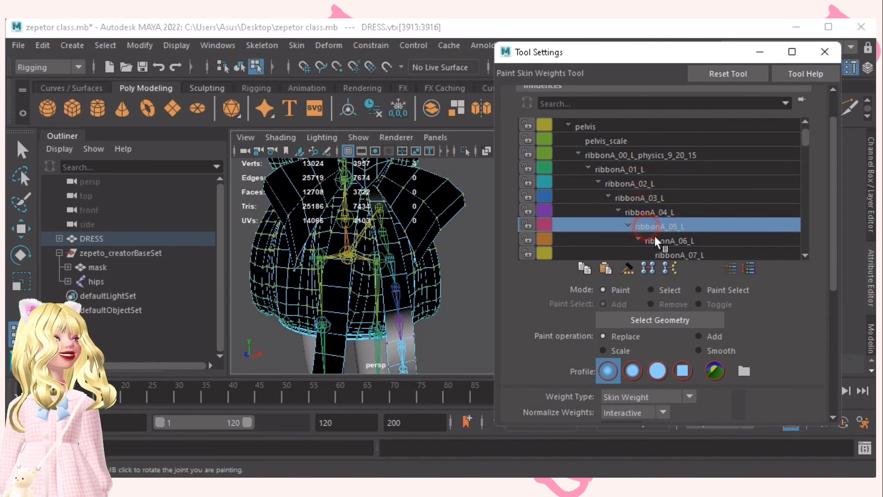
{"action": "left_click", "coordinate": [653, 240]}
{"action": "left_click_drag", "start_coordinate": [449, 296], "coordinate": [427, 276], "text": "alt"}
{"action": "left_click", "coordinate": [674, 255]}
{"action": "mouse_move", "coordinate": [389, 276]}
{"action": "middle_mouse_down", "text": "alt"}
{"action": "mouse_move", "coordinate": [391, 221]}
{"action": "mouse_move", "coordinate": [386, 279]}
{"action": "middle_mouse_up", "text": "alt"}
{"action": "scroll", "coordinate": [391, 221], "scroll_direction": "down", "scroll_amount": 3}
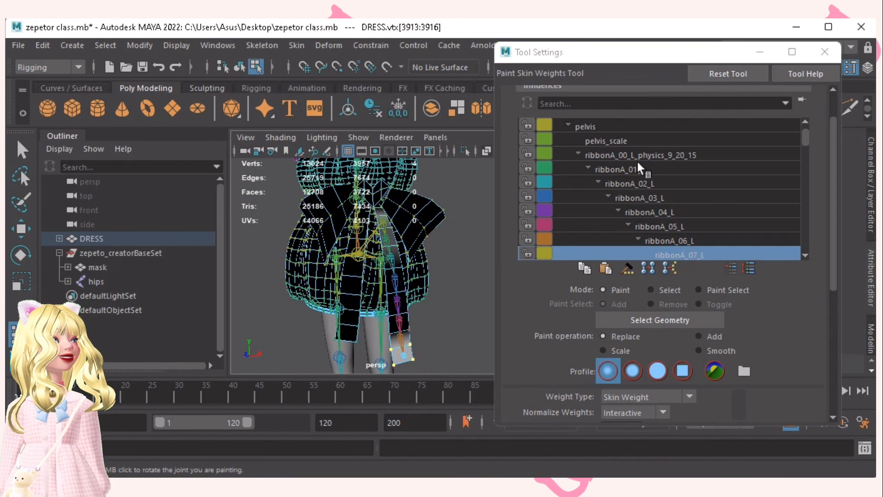
Step: Choose the ribbonA_00_L_physics_9_20_15 influence and set the paint operation to Smooth with an opacity of 1
{"action": "left_click", "coordinate": [610, 156]}
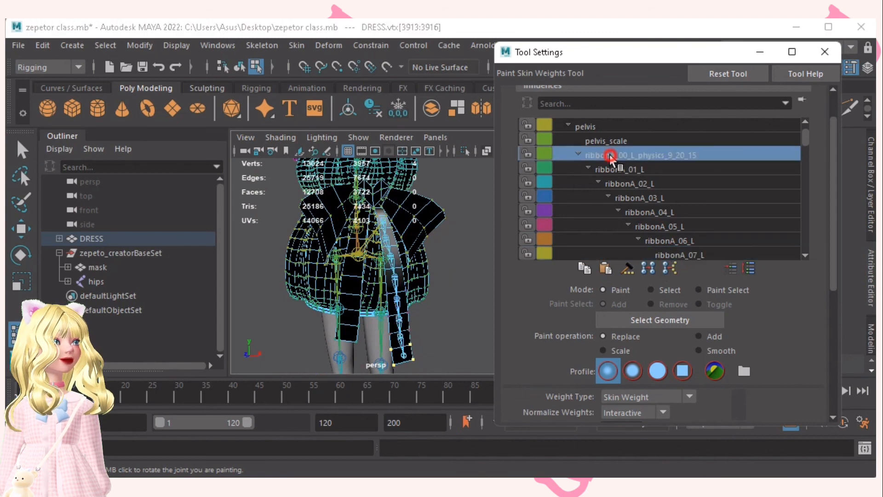
{"action": "left_click", "coordinate": [699, 350]}
{"action": "scroll", "coordinate": [718, 349], "scroll_direction": "down", "scroll_amount": 3}
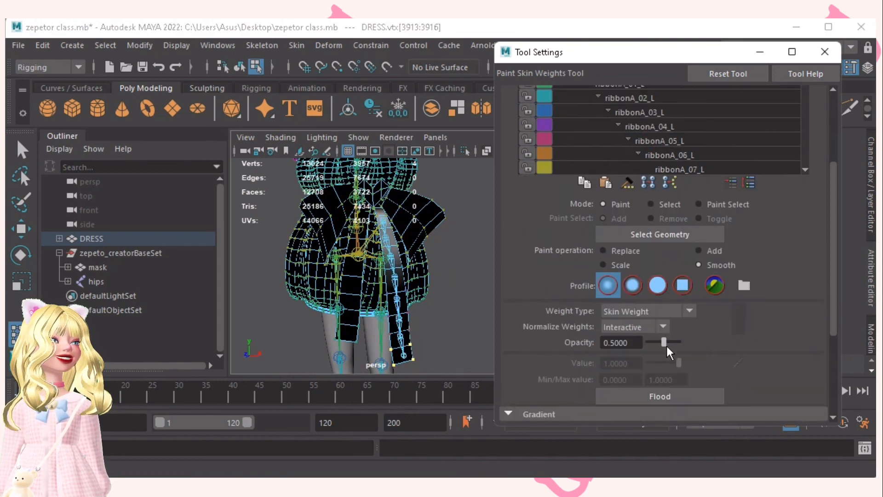
{"action": "left_click_drag", "start_coordinate": [663, 342], "coordinate": [781, 342]}
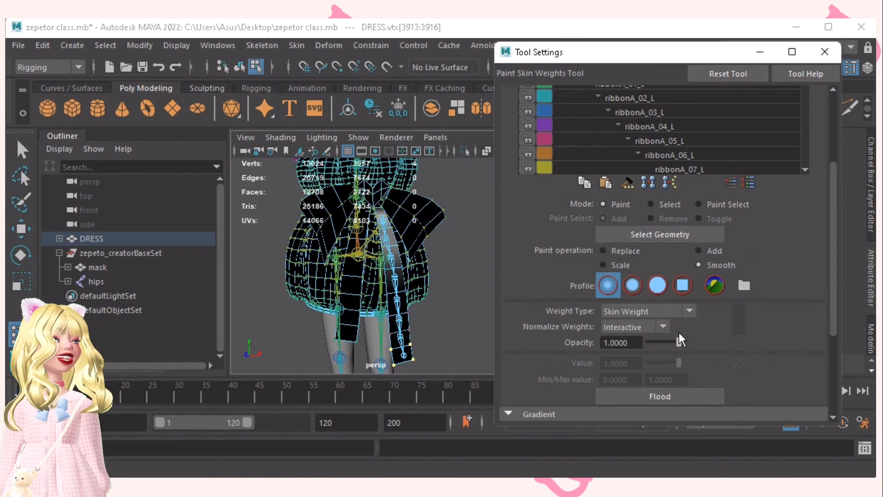
Step: Select all vertices of the ribbon and smooth their weights for the ribbonA_00_L_physics_9_20_15 influence
{"action": "scroll", "coordinate": [735, 187], "scroll_direction": "up", "scroll_amount": 2}
{"action": "scroll", "coordinate": [798, 226], "scroll_direction": "down", "scroll_amount": 1}
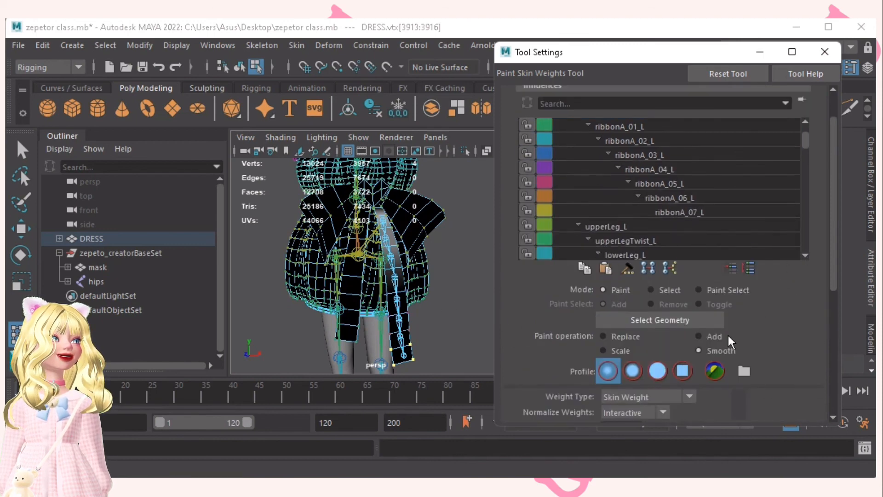
{"action": "scroll", "coordinate": [708, 377], "scroll_direction": "down", "scroll_amount": 2}
{"action": "scroll", "coordinate": [803, 278], "scroll_direction": "up", "scroll_amount": 4}
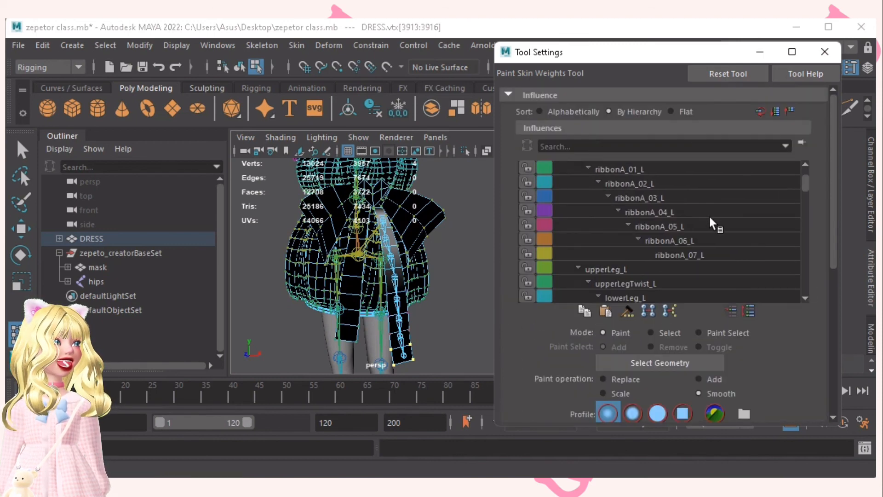
{"action": "scroll", "coordinate": [708, 214], "scroll_direction": "up", "scroll_amount": 2}
{"action": "left_click", "coordinate": [661, 197]}
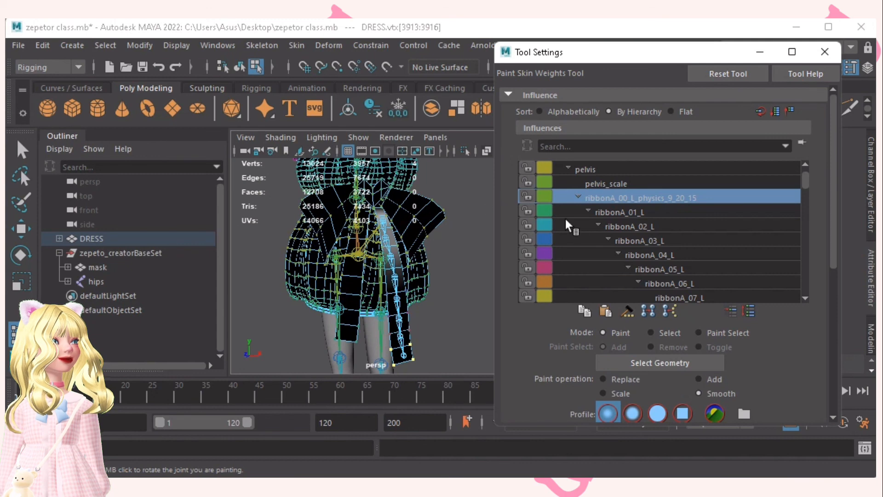
{"action": "key", "text": "q"}
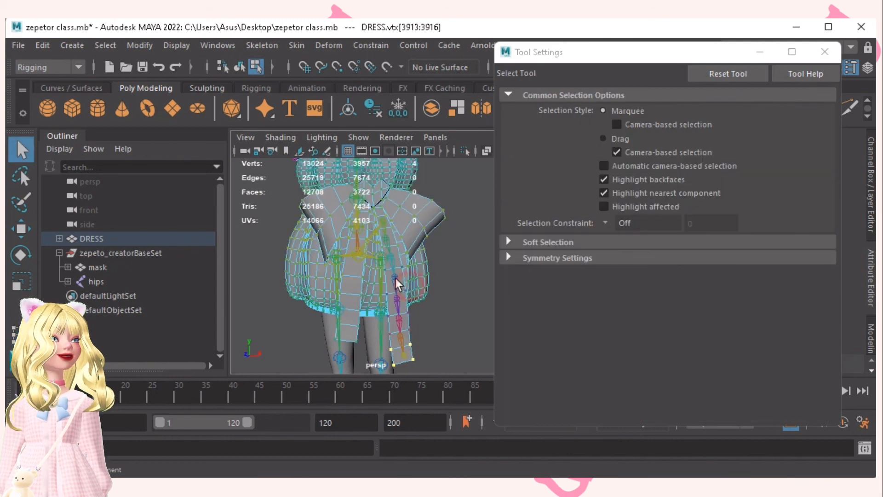
{"action": "double_click", "coordinate": [394, 252], "text": "shift"}
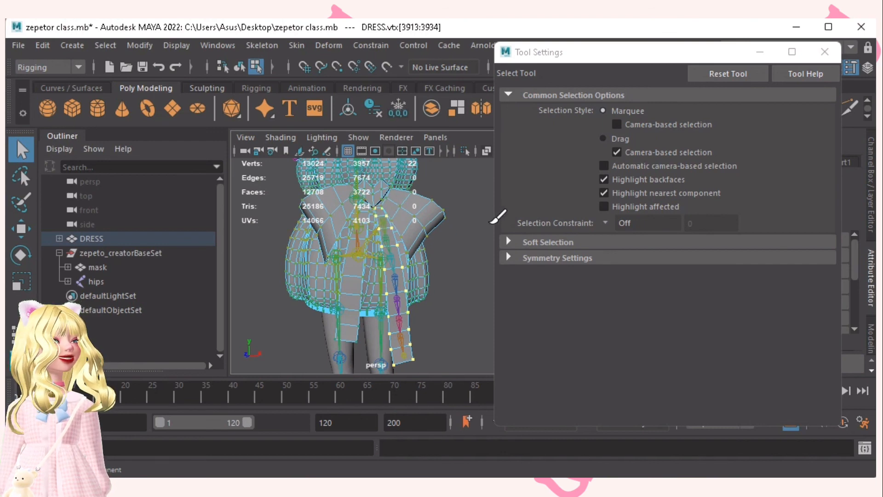
{"action": "key", "text": "y"}
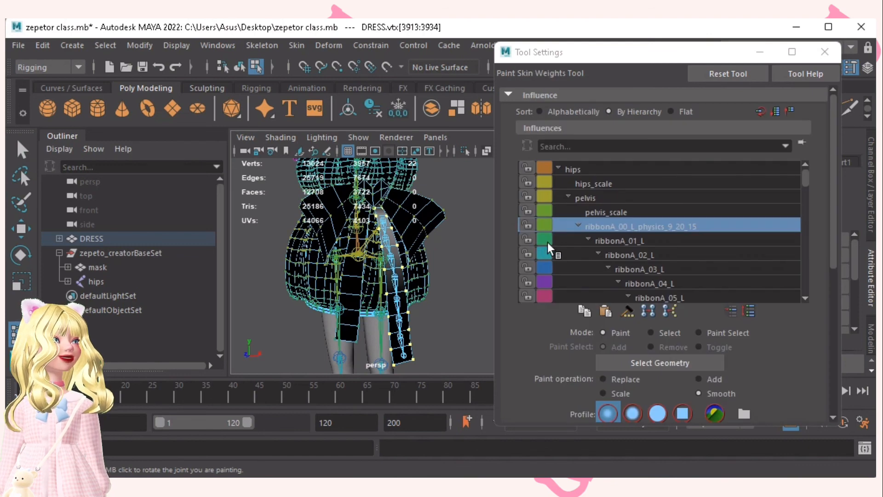
Step: Smooth the ribbon's weights for each influence from ribbonA_01_L through ribbonA_07_L, then close the paint tool's settings
{"action": "left_click", "coordinate": [643, 238]}
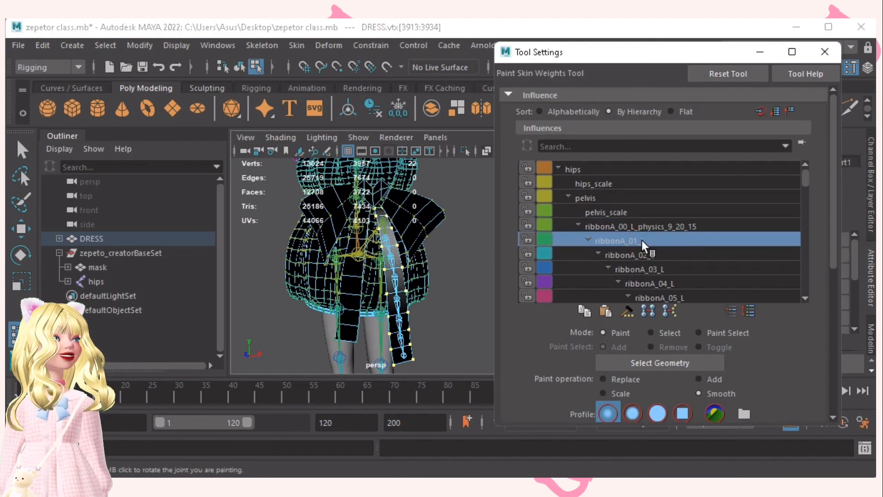
{"action": "left_click", "coordinate": [641, 255]}
{"action": "left_click", "coordinate": [651, 270]}
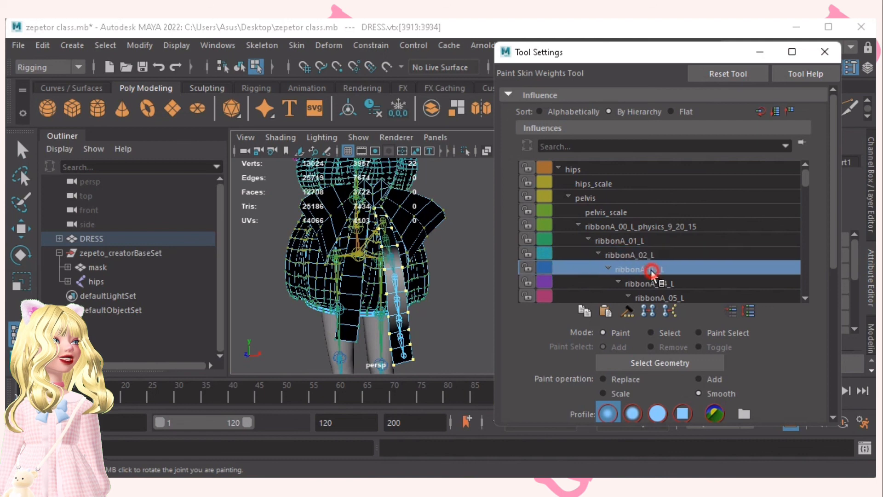
{"action": "left_click", "coordinate": [659, 282]}
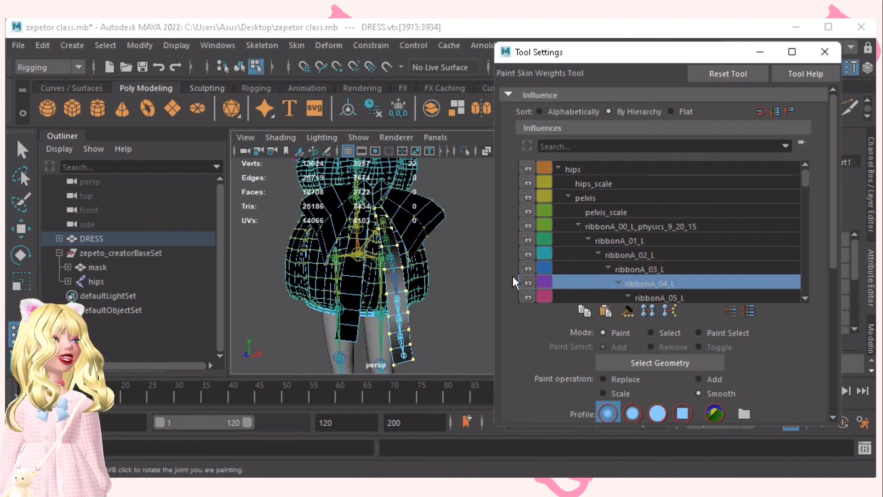
{"action": "scroll", "coordinate": [652, 261], "scroll_direction": "down", "scroll_amount": 1}
{"action": "left_click", "coordinate": [660, 269]}
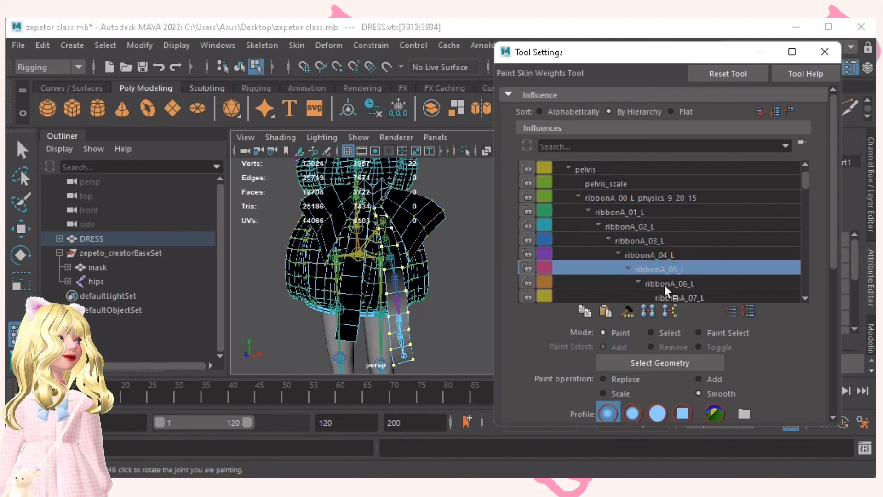
{"action": "left_click", "coordinate": [664, 284]}
{"action": "scroll", "coordinate": [664, 285], "scroll_direction": "down", "scroll_amount": 1}
{"action": "left_click", "coordinate": [679, 284]}
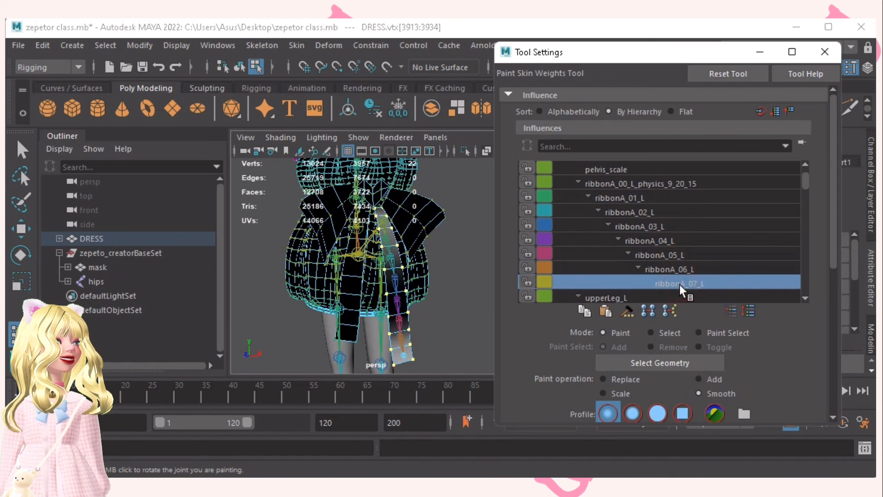
{"action": "scroll", "coordinate": [699, 269], "scroll_direction": "down", "scroll_amount": 1}
{"action": "scroll", "coordinate": [761, 328], "scroll_direction": "down", "scroll_amount": 2}
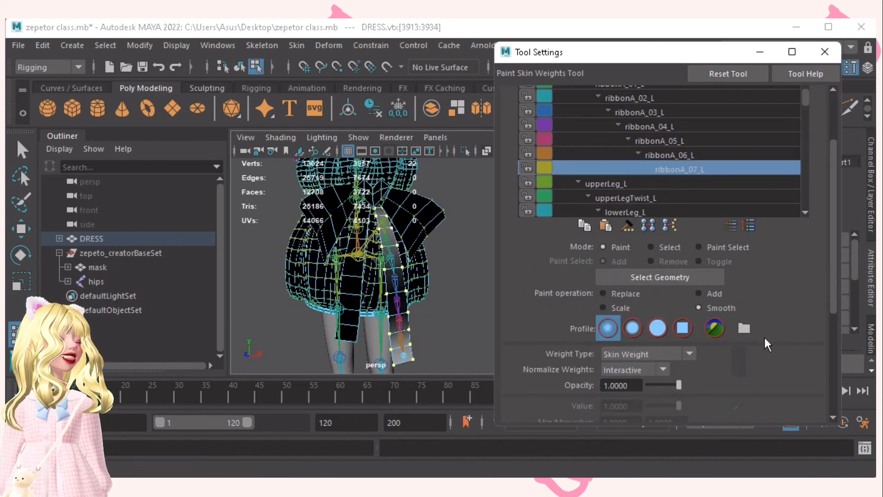
{"action": "scroll", "coordinate": [779, 323], "scroll_direction": "up", "scroll_amount": 3}
{"action": "left_click", "coordinate": [824, 52]}
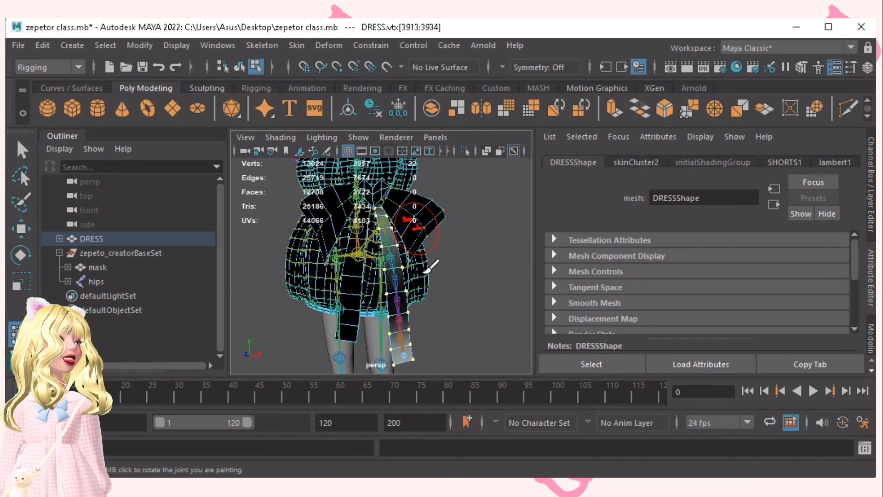
Step: Expand the hips and pelvis joints in the scene hierarchy and select the ribbonA_00_L_physics_9_20_15 joint
{"action": "left_click", "coordinate": [68, 281]}
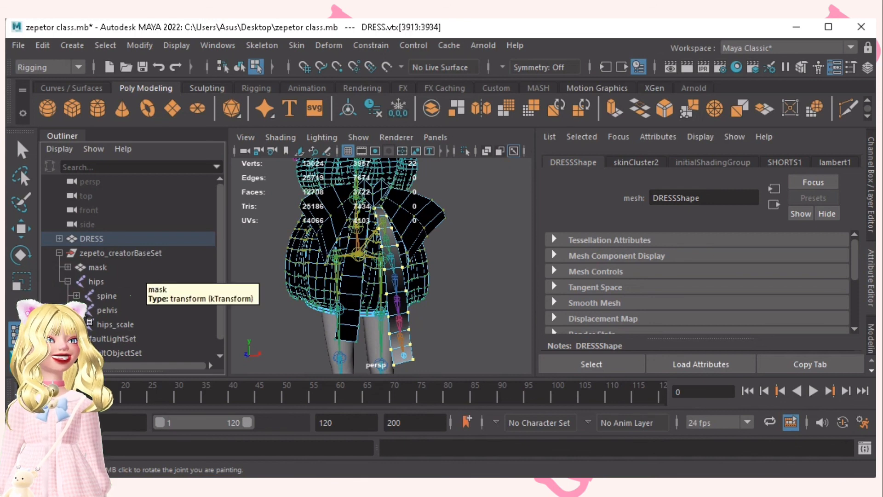
{"action": "left_click", "coordinate": [77, 310]}
{"action": "scroll", "coordinate": [106, 303], "scroll_direction": "down", "scroll_amount": 2}
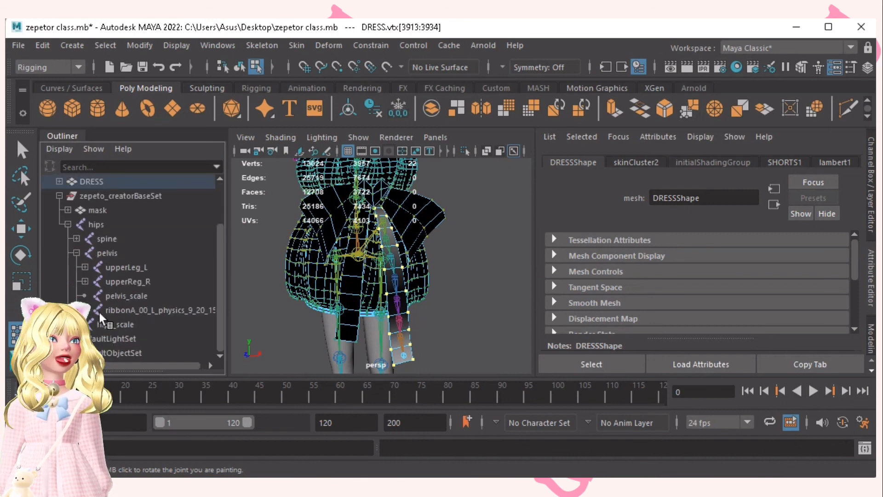
{"action": "left_click", "coordinate": [154, 311]}
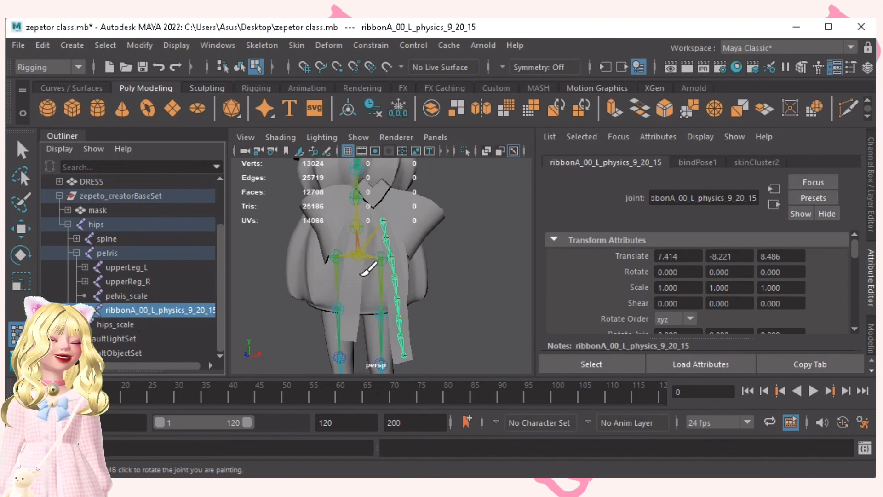
{"action": "left_click_drag", "start_coordinate": [359, 293], "coordinate": [355, 286], "text": "alt"}
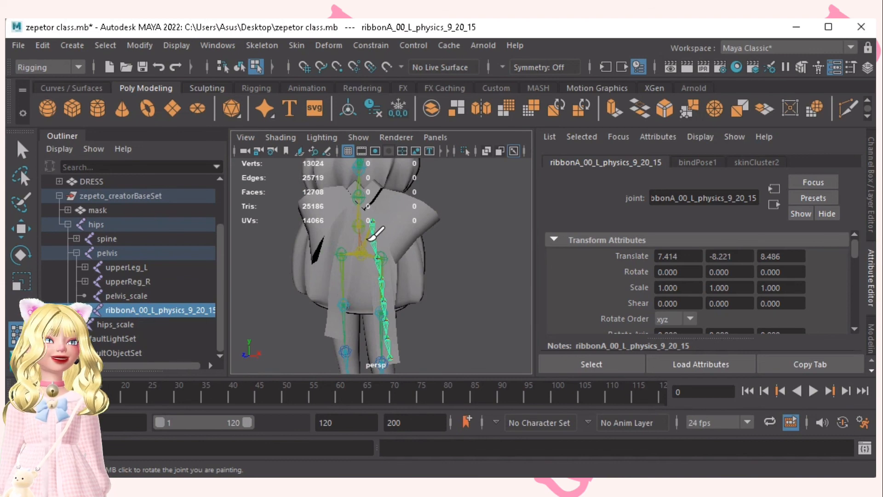
{"action": "left_click_drag", "start_coordinate": [372, 235], "coordinate": [455, 238], "text": "alt"}
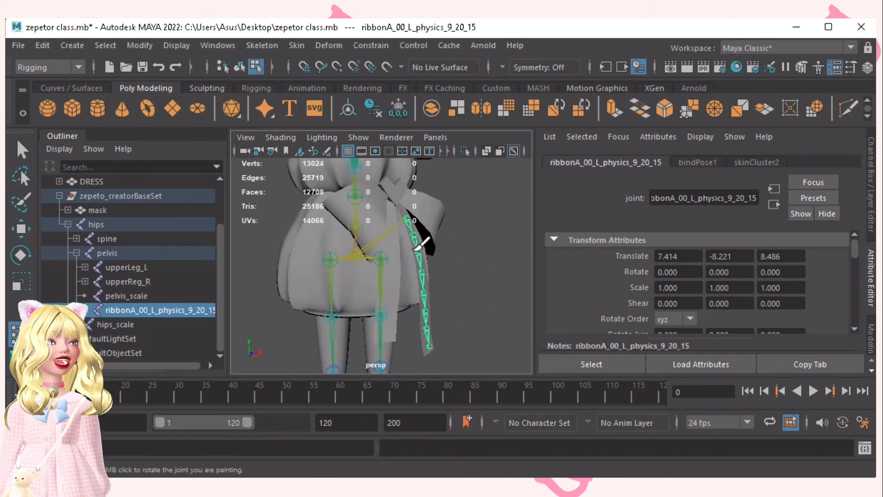
{"action": "mouse_move", "coordinate": [426, 273]}
{"action": "left_mouse_down", "text": "alt"}
{"action": "mouse_move", "coordinate": [388, 288]}
{"action": "mouse_move", "coordinate": [407, 272]}
{"action": "left_mouse_up", "text": "alt"}
{"action": "left_click_drag", "start_coordinate": [425, 237], "coordinate": [441, 240], "text": "alt"}
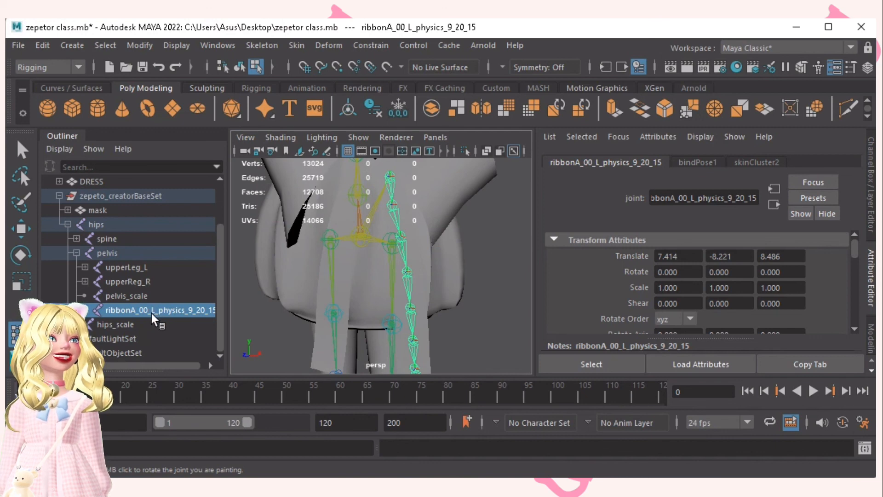
{"action": "scroll", "coordinate": [399, 247], "scroll_direction": "down", "scroll_amount": 5}
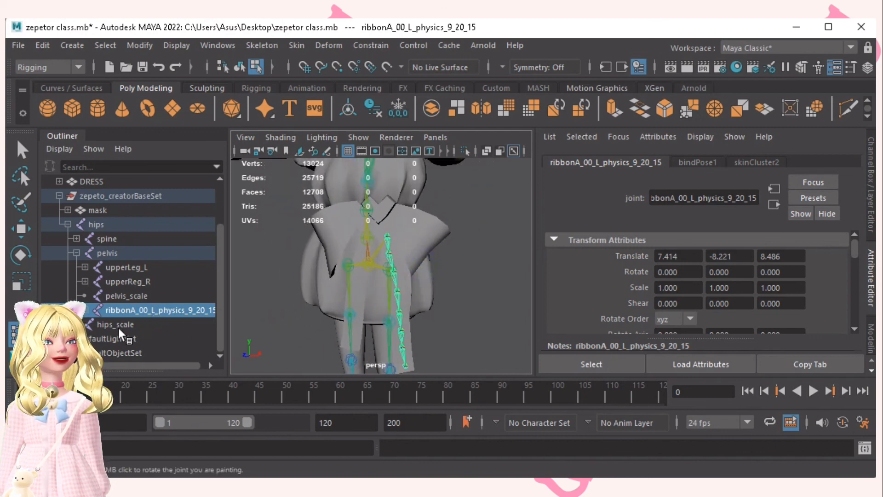
{"action": "scroll", "coordinate": [446, 262], "scroll_direction": "up", "scroll_amount": 5}
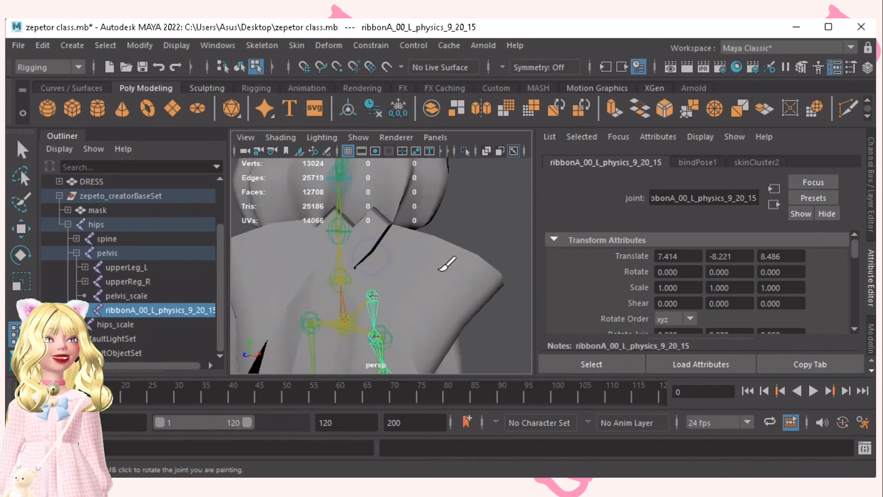